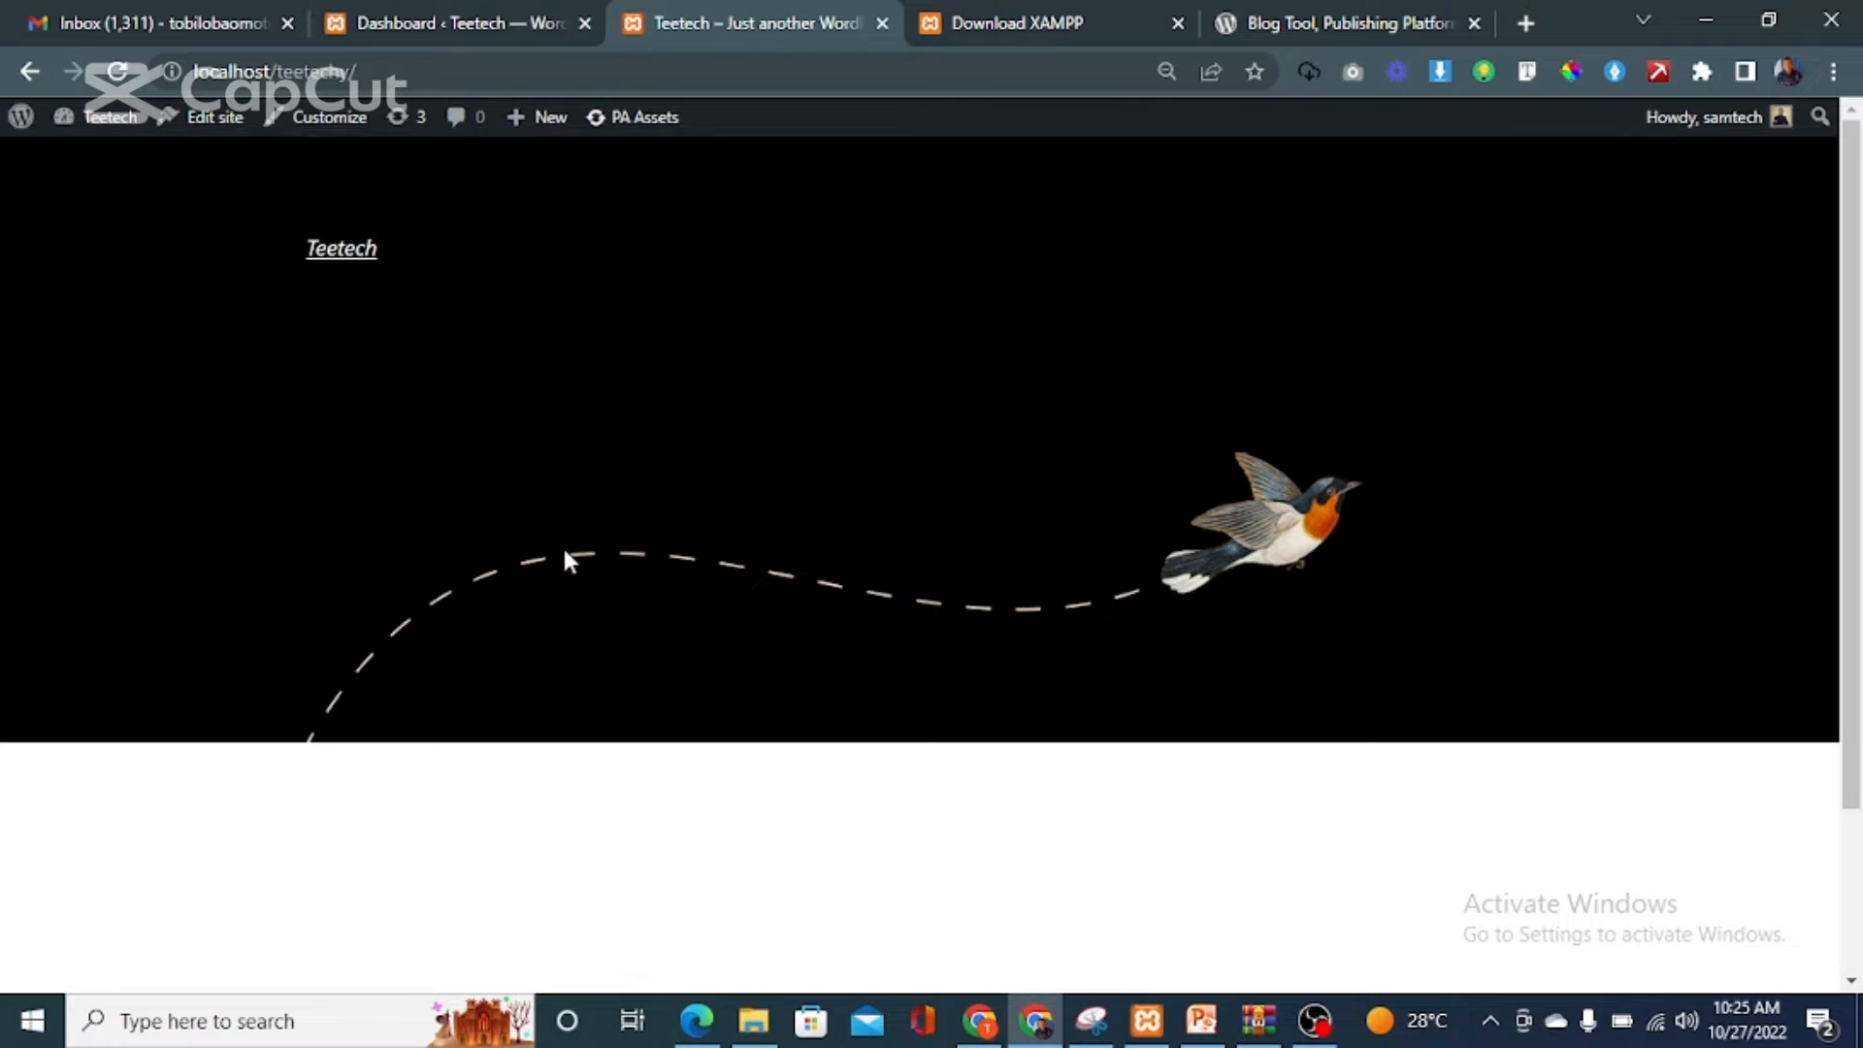
Open the Teetech site's front end in a new browser tab from the WordPress dashboard and view it.
left_click(432, 22)
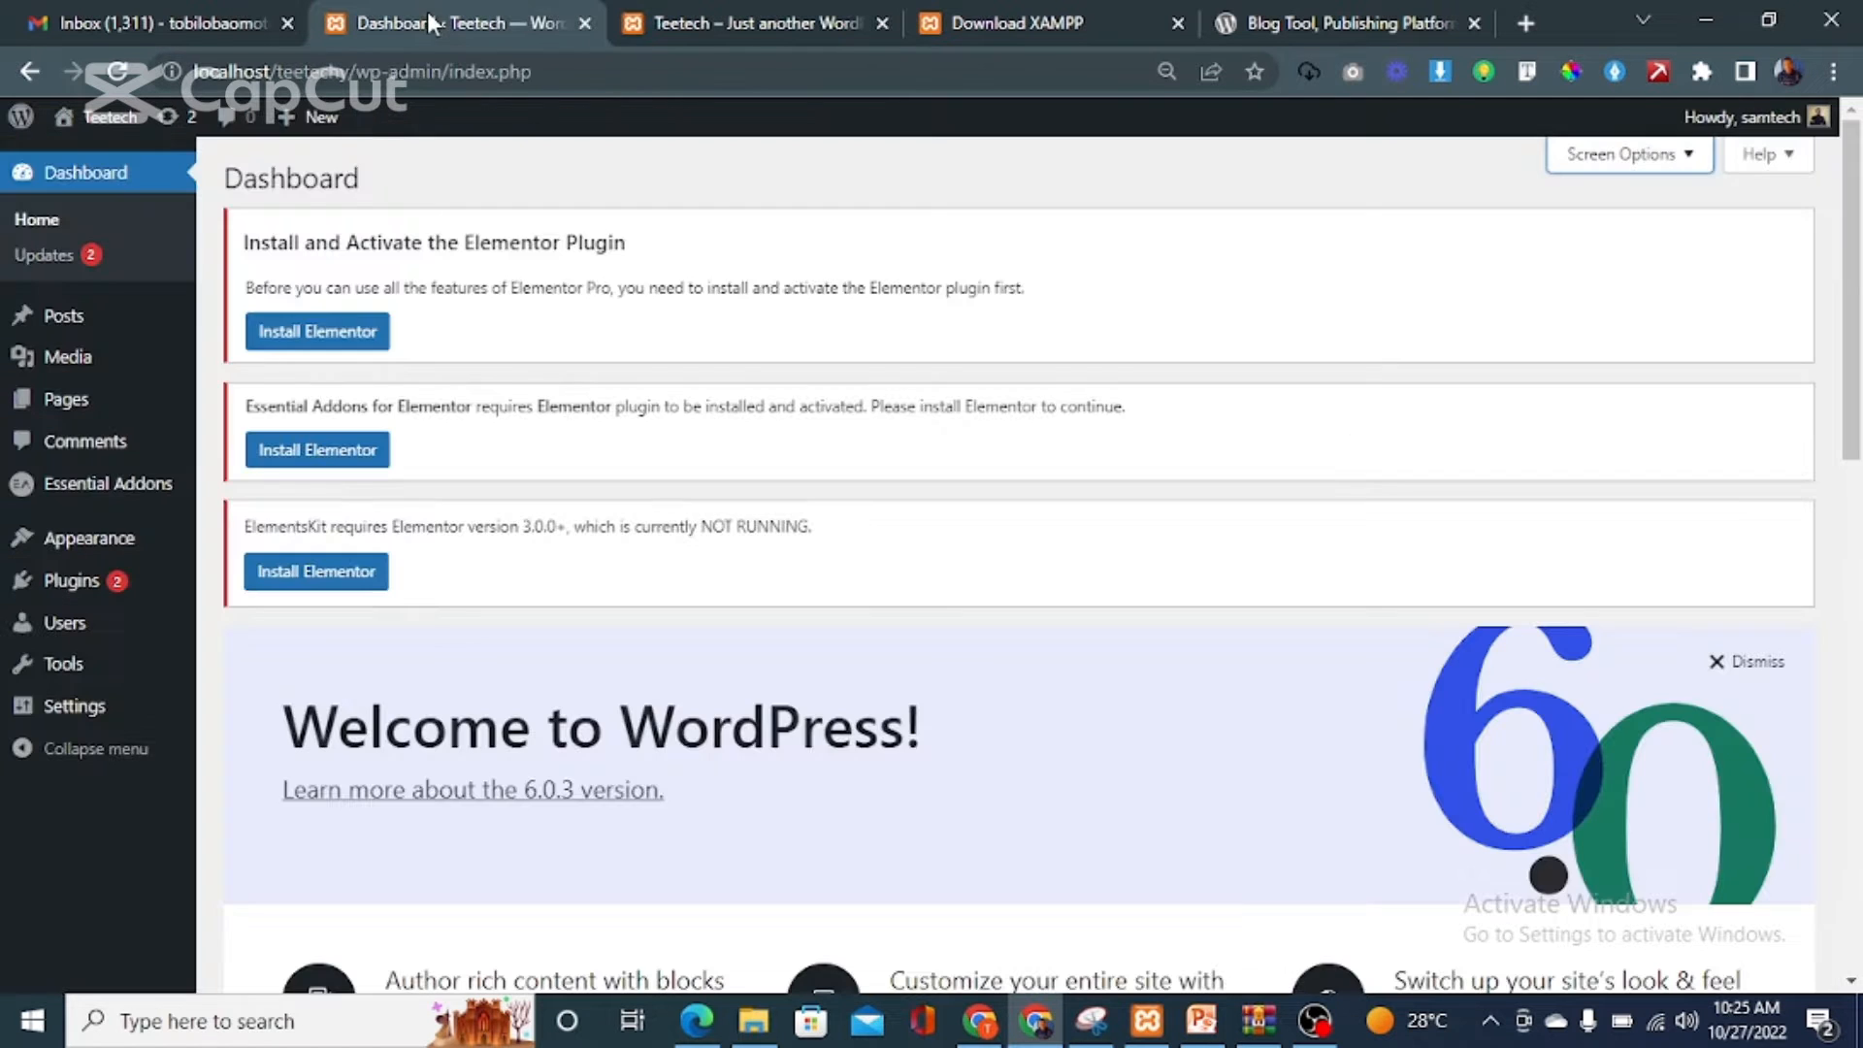
mouse_move(103, 134)
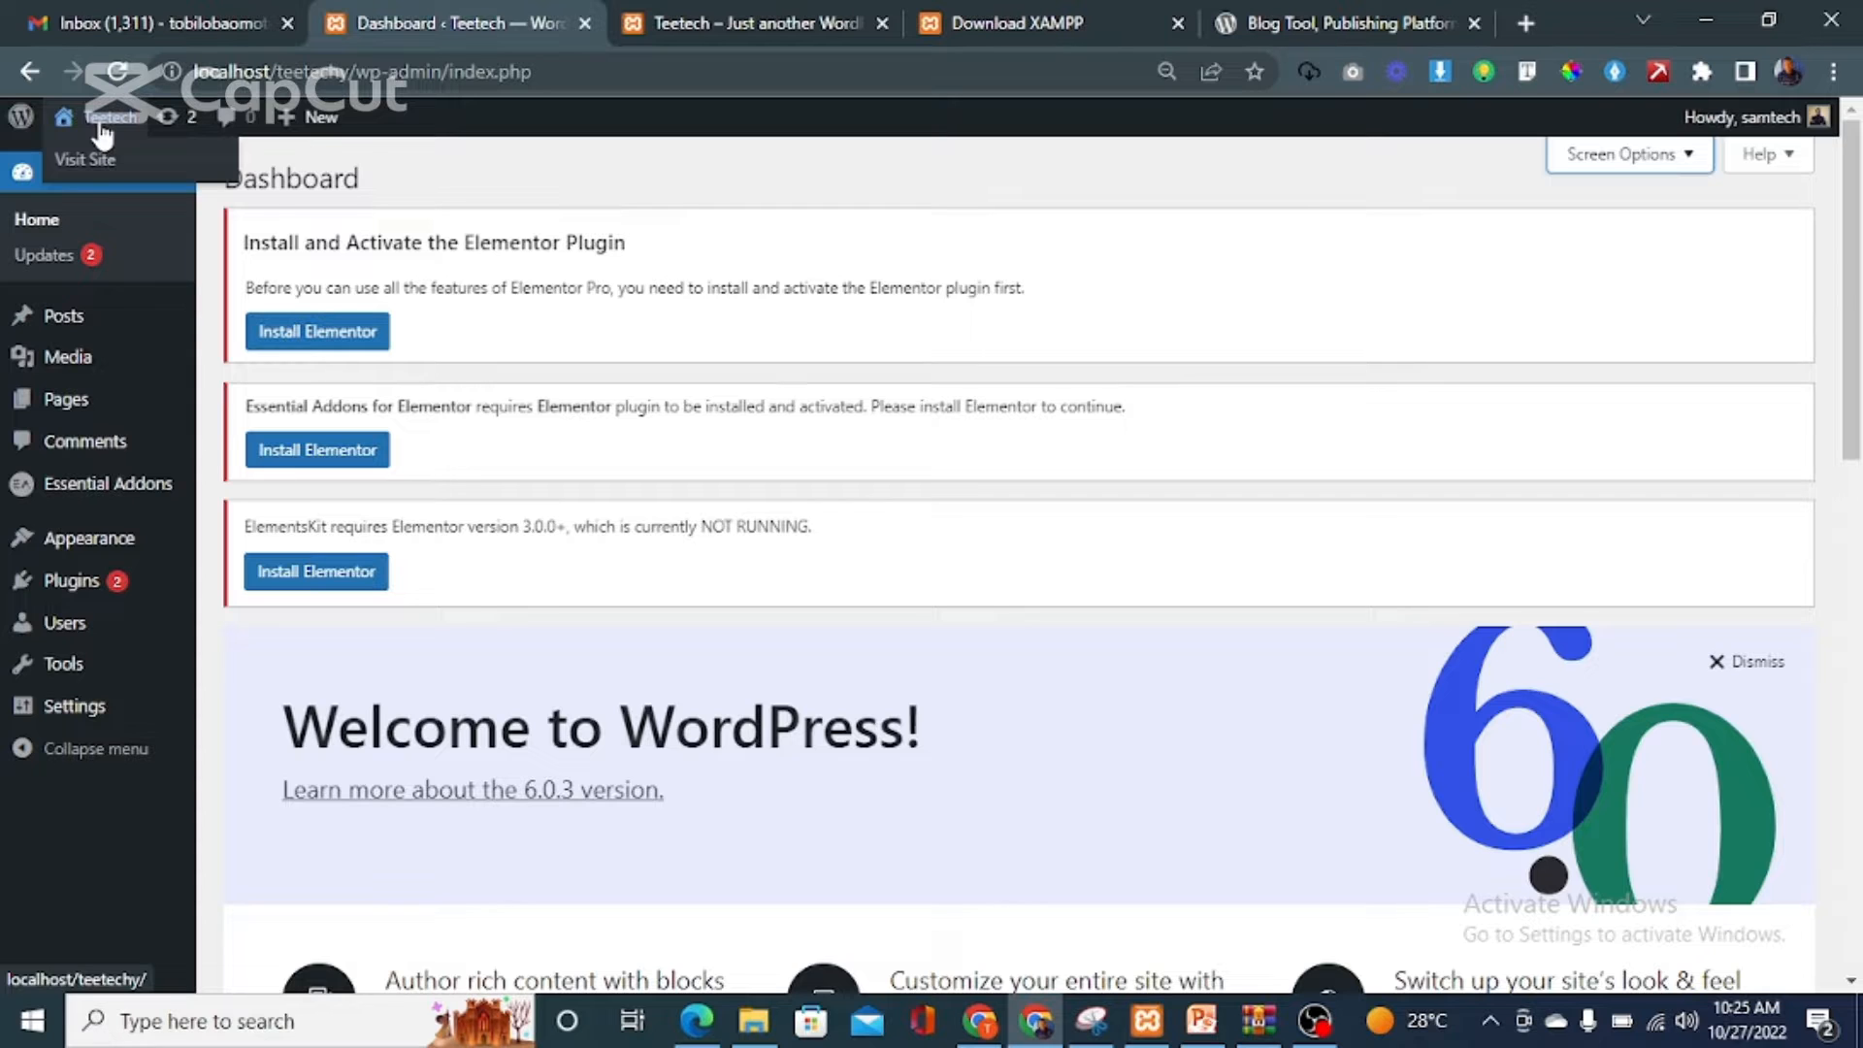
right_click(98, 120)
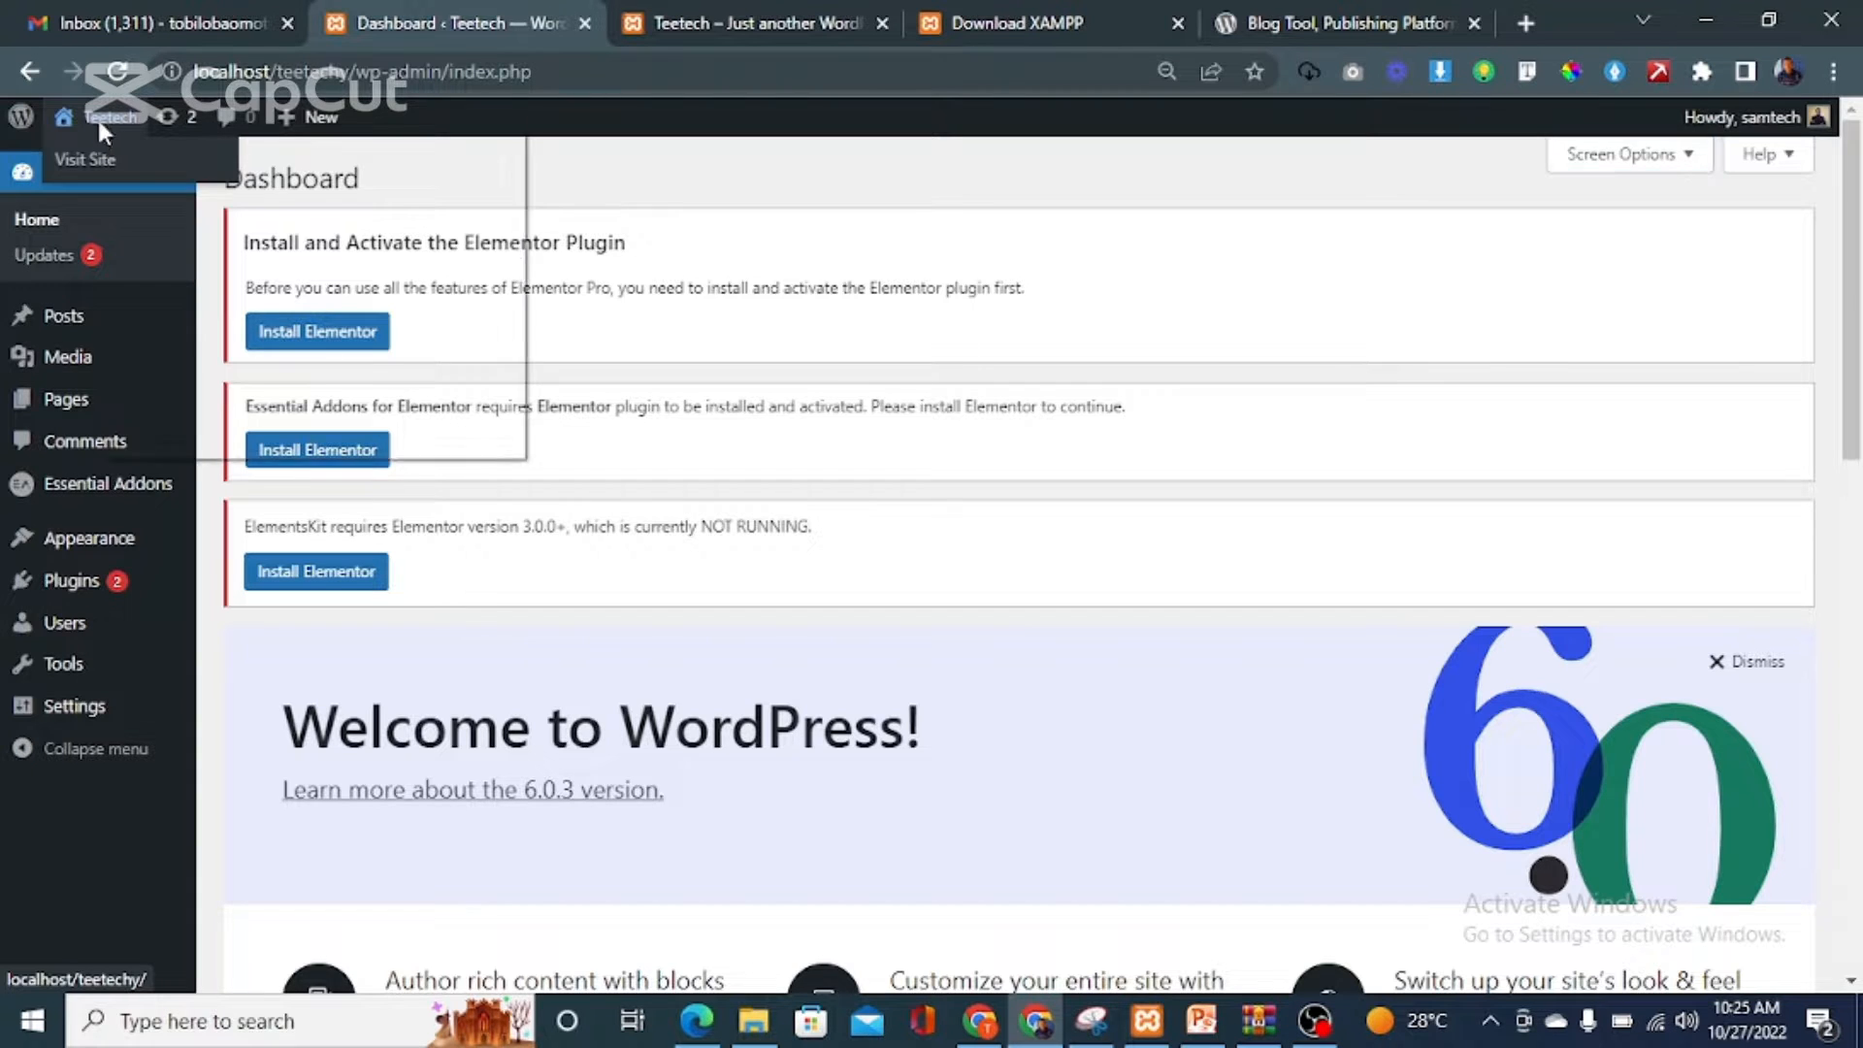
left_click(228, 145)
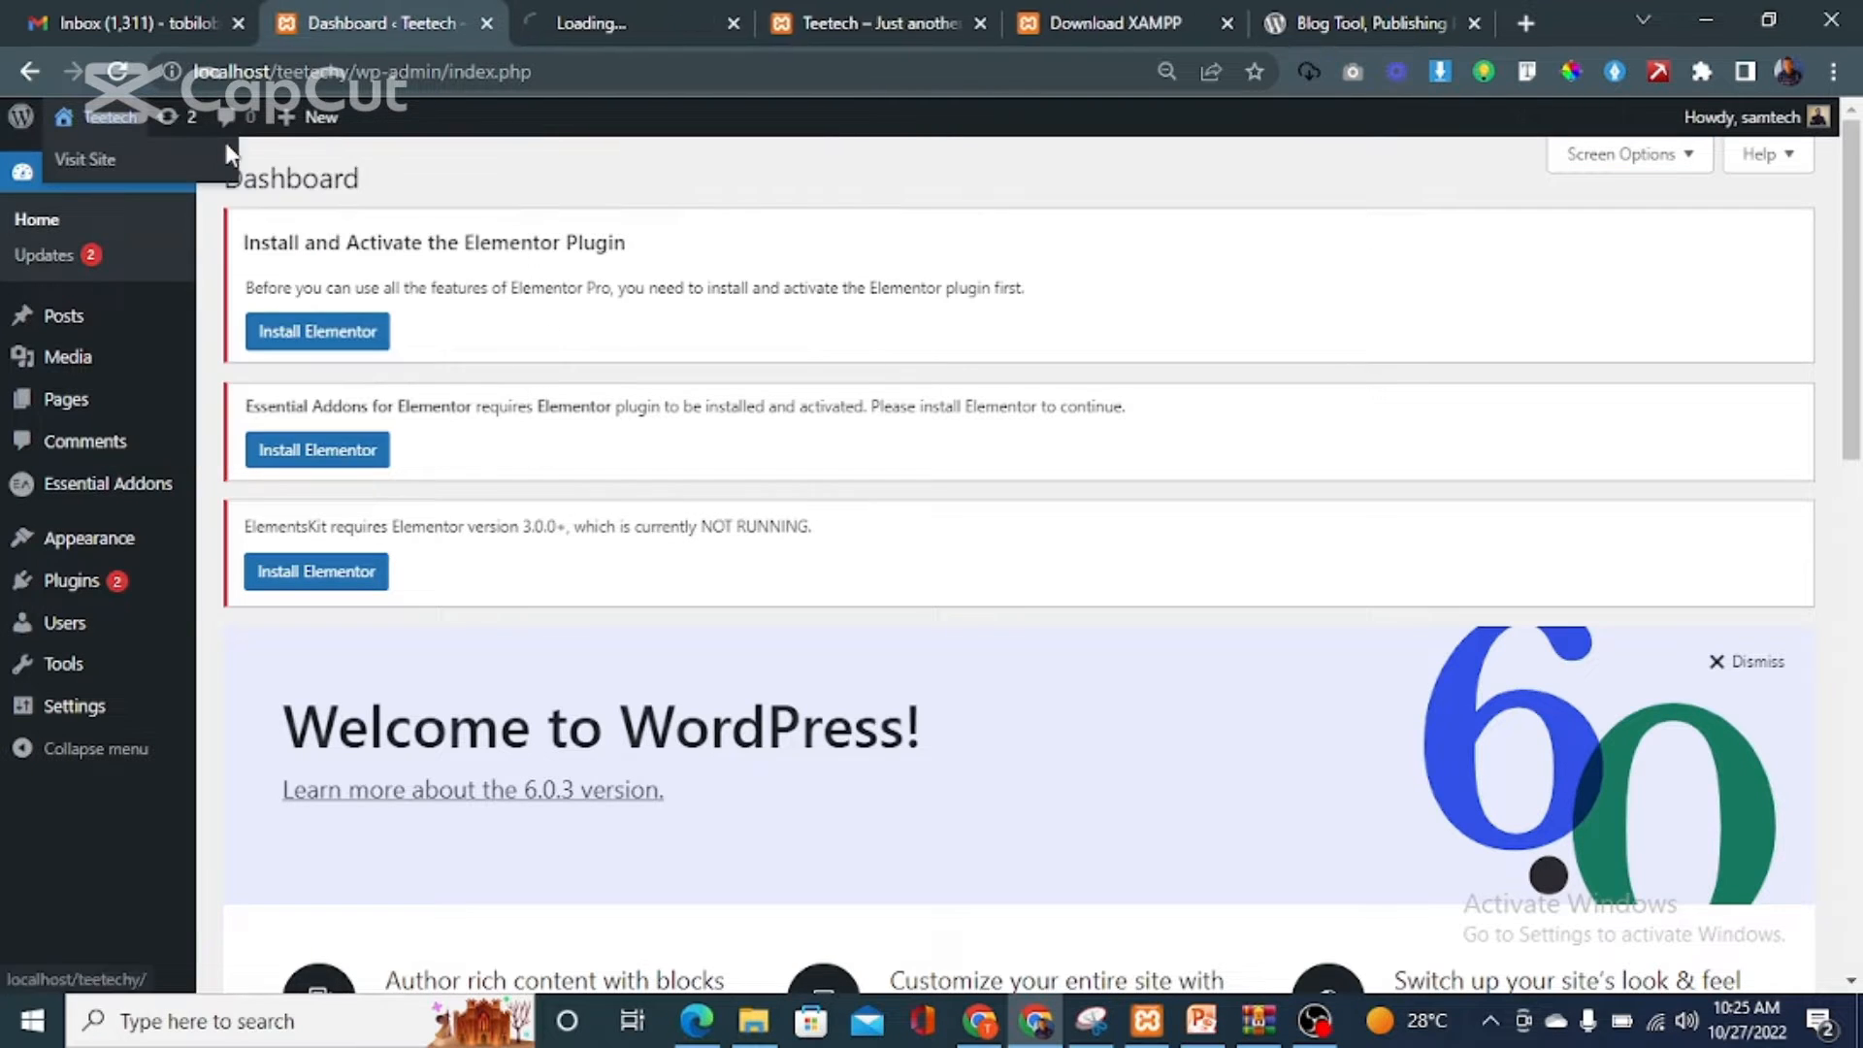
left_click(613, 9)
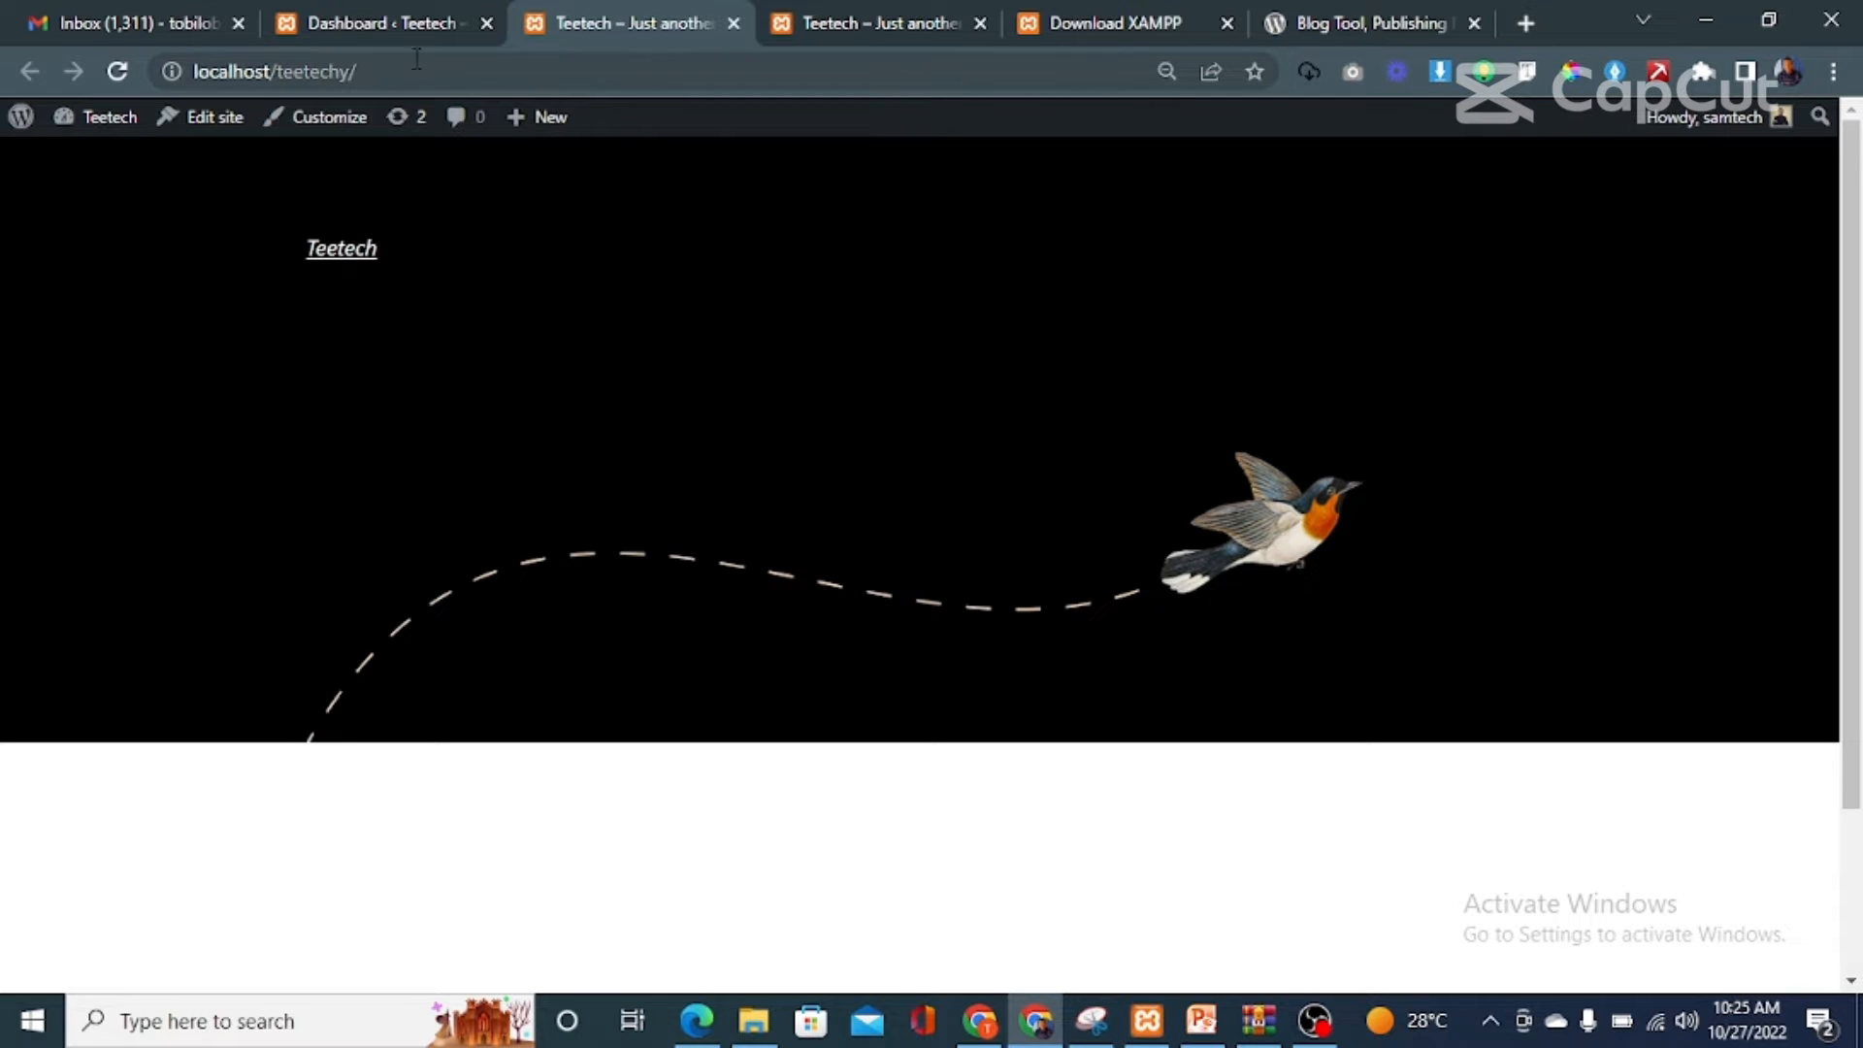
Return to the dashboard and review the themes installed on the site.
left_click(388, 32)
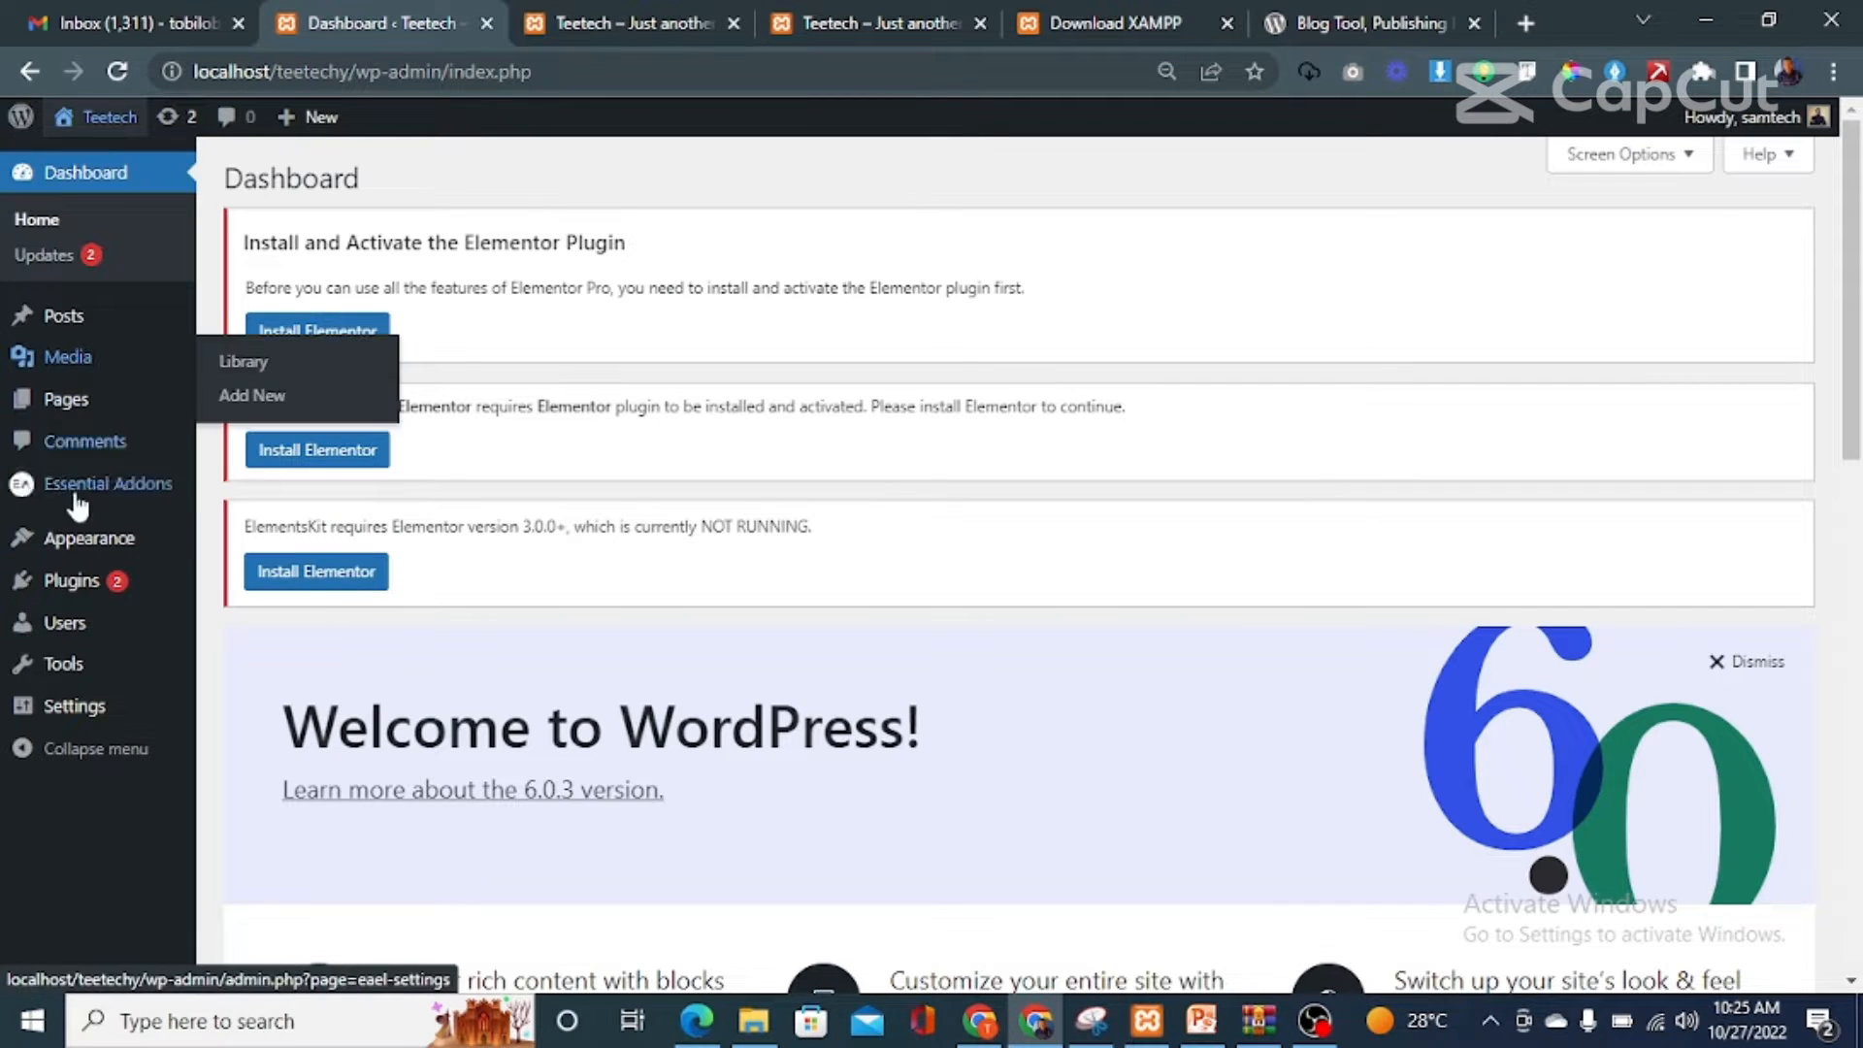
mouse_move(106, 540)
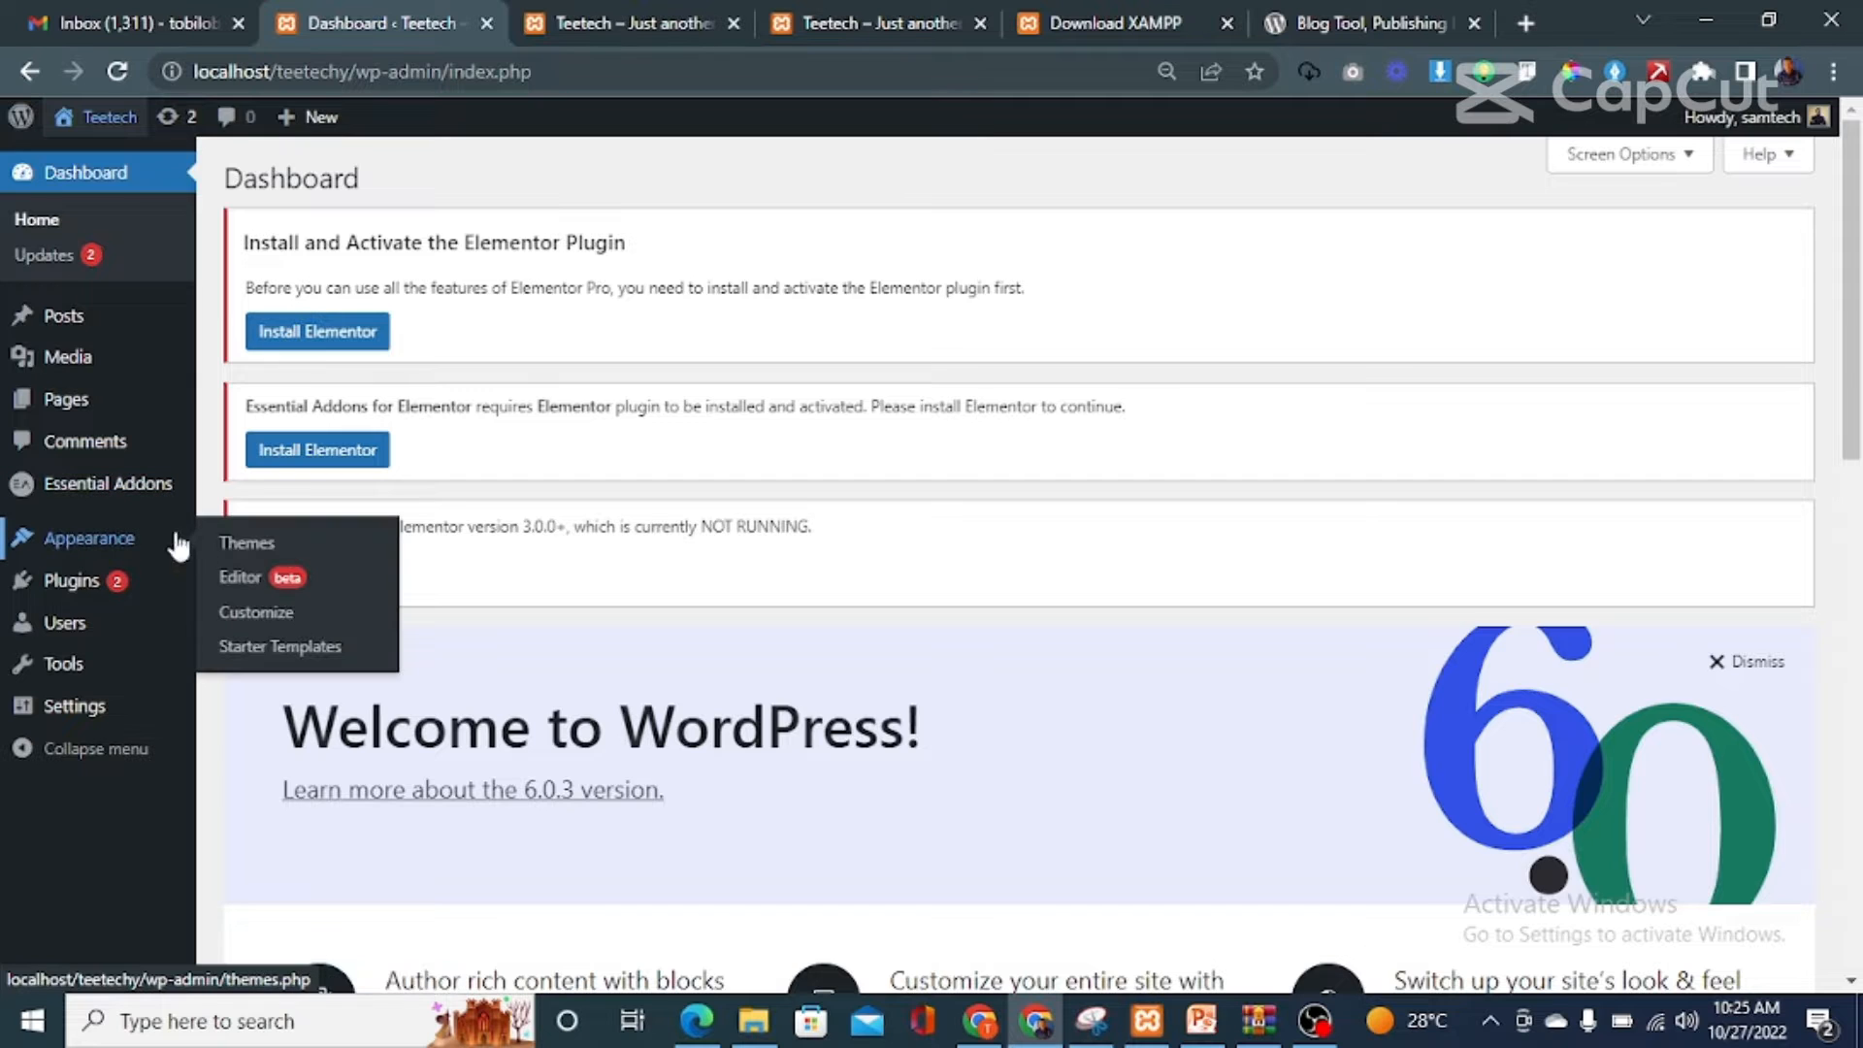
left_click(244, 548)
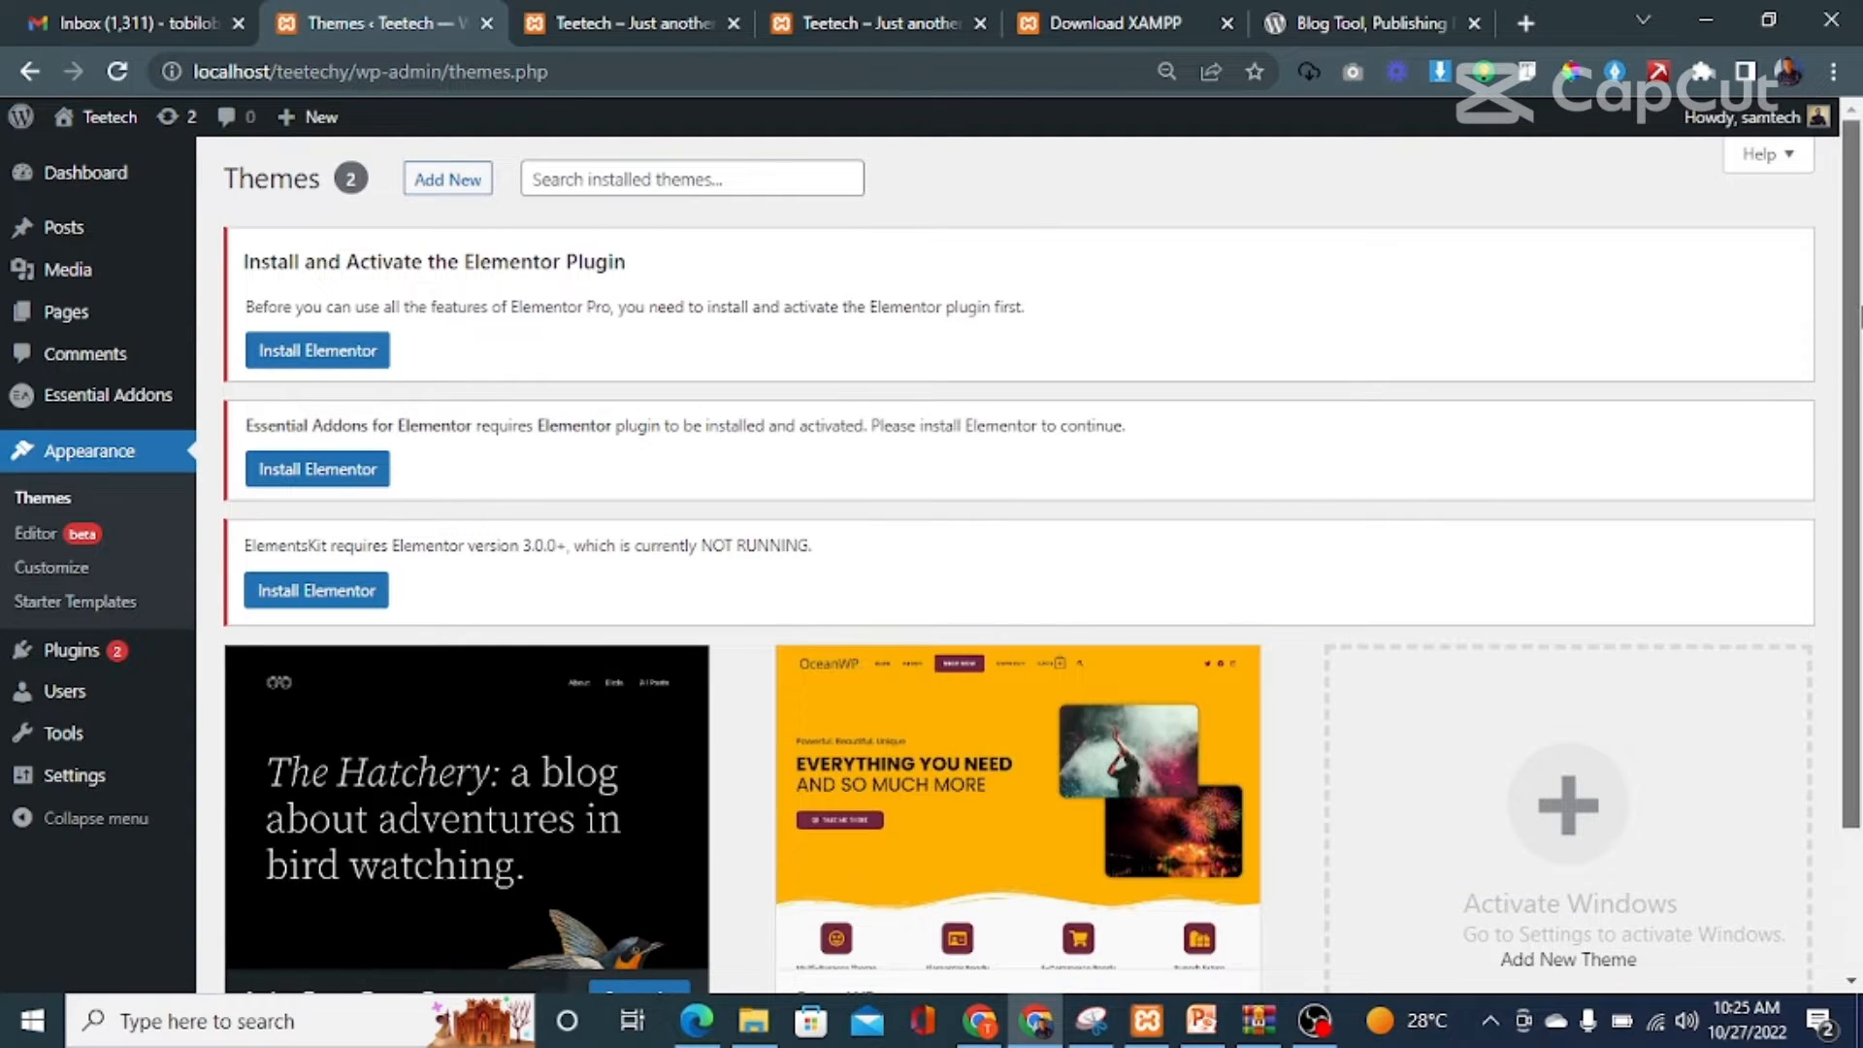
scroll(403, 762, "down", 2)
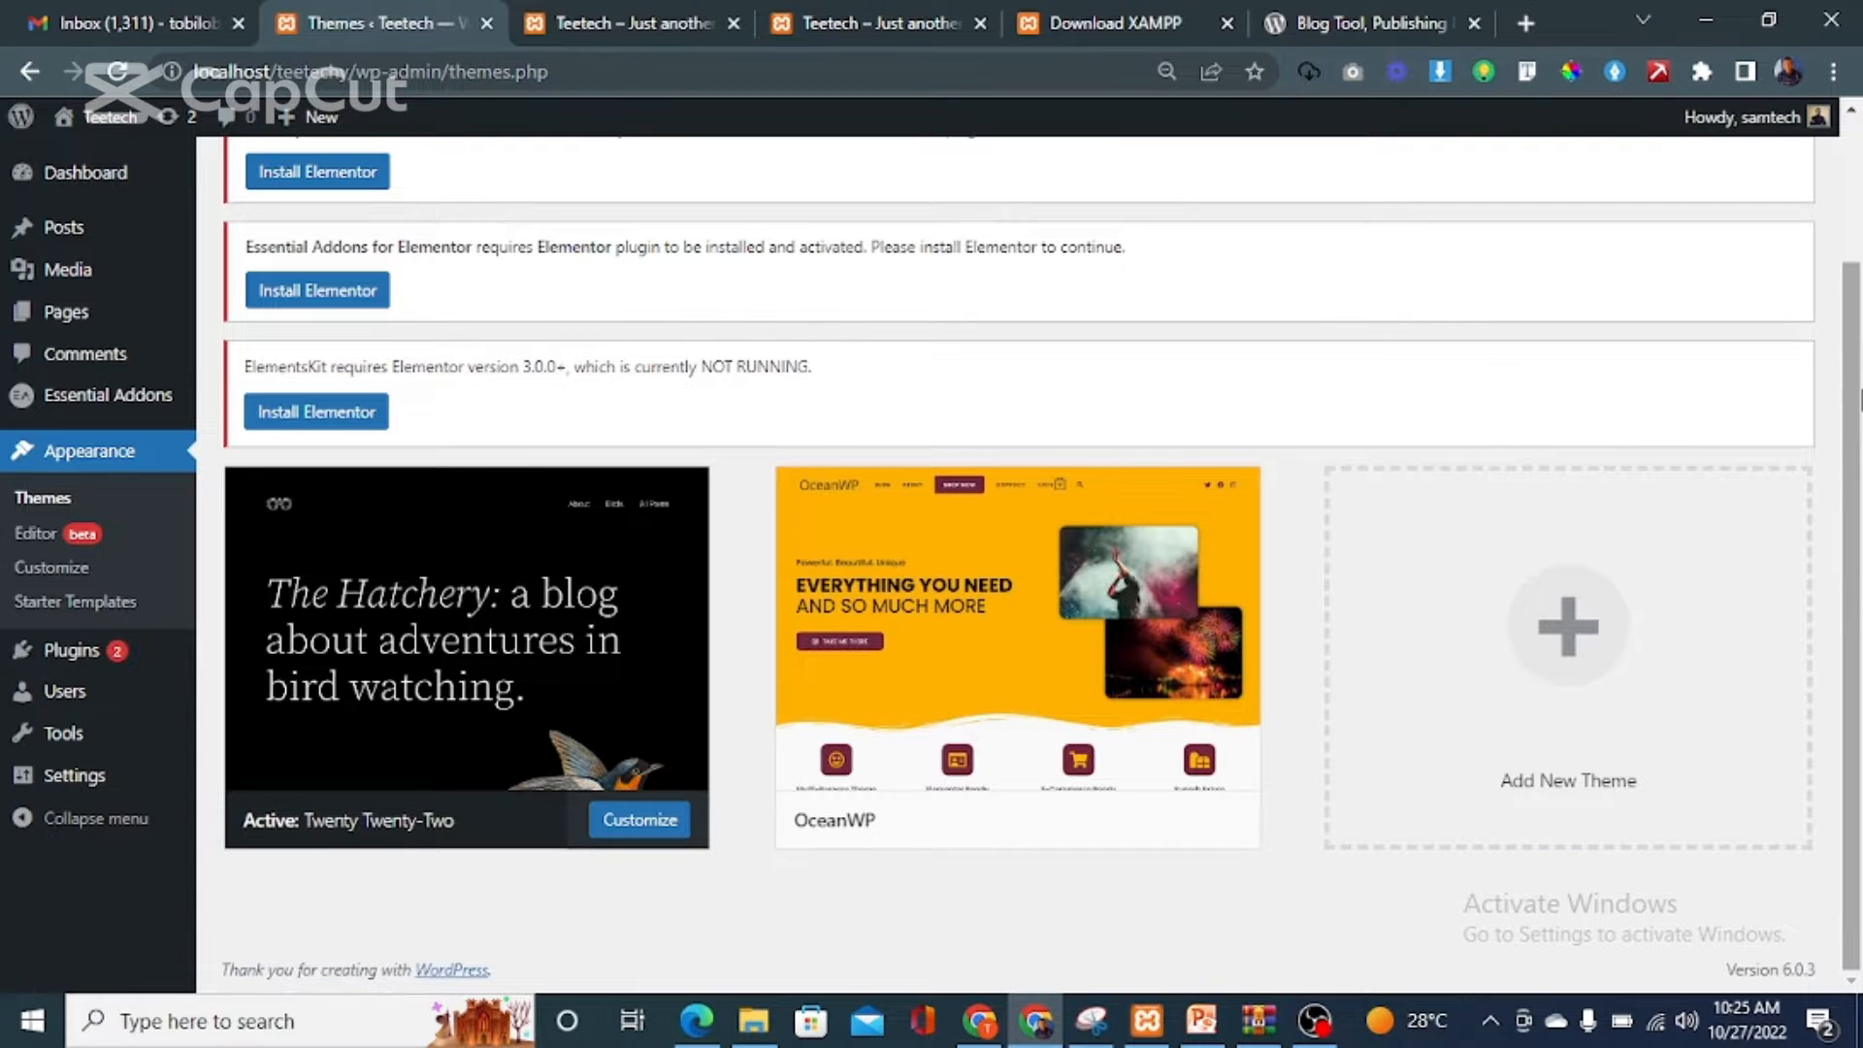
scroll(230, 333, "up", 2)
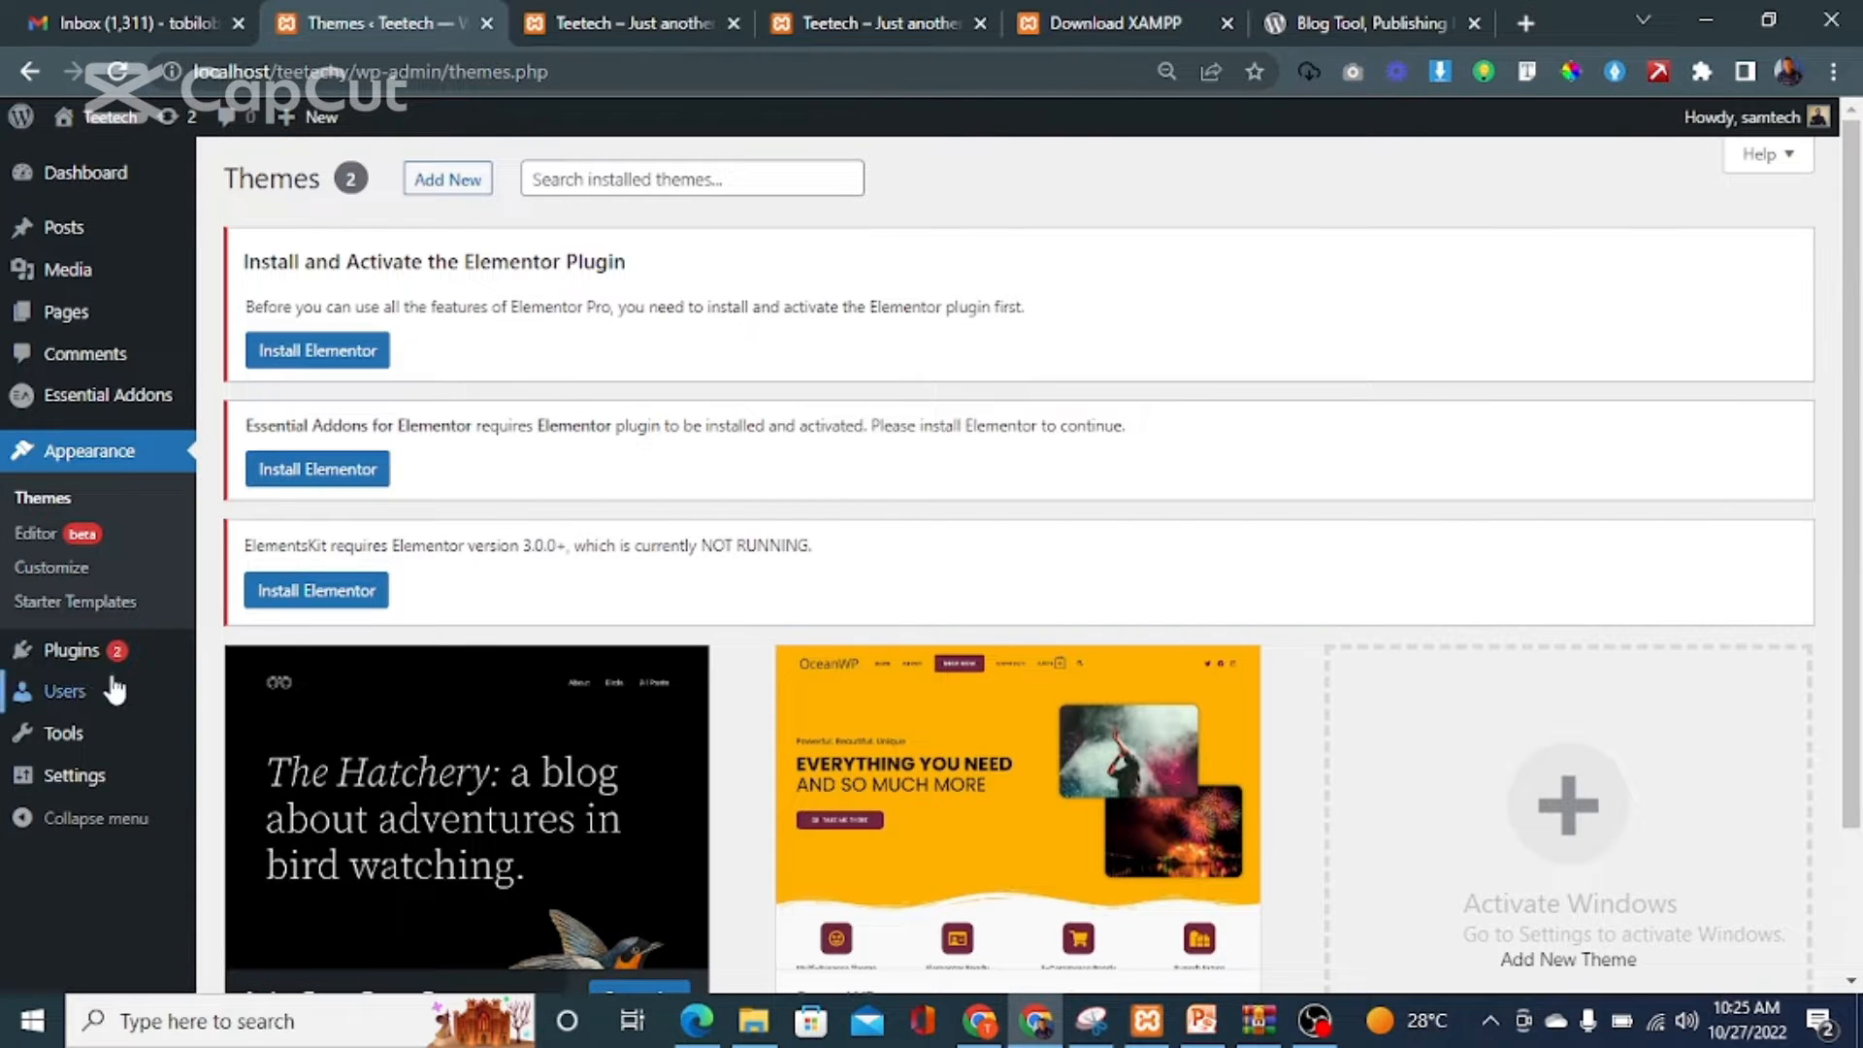
Review the list of plugins installed on the site.
left_click(62, 656)
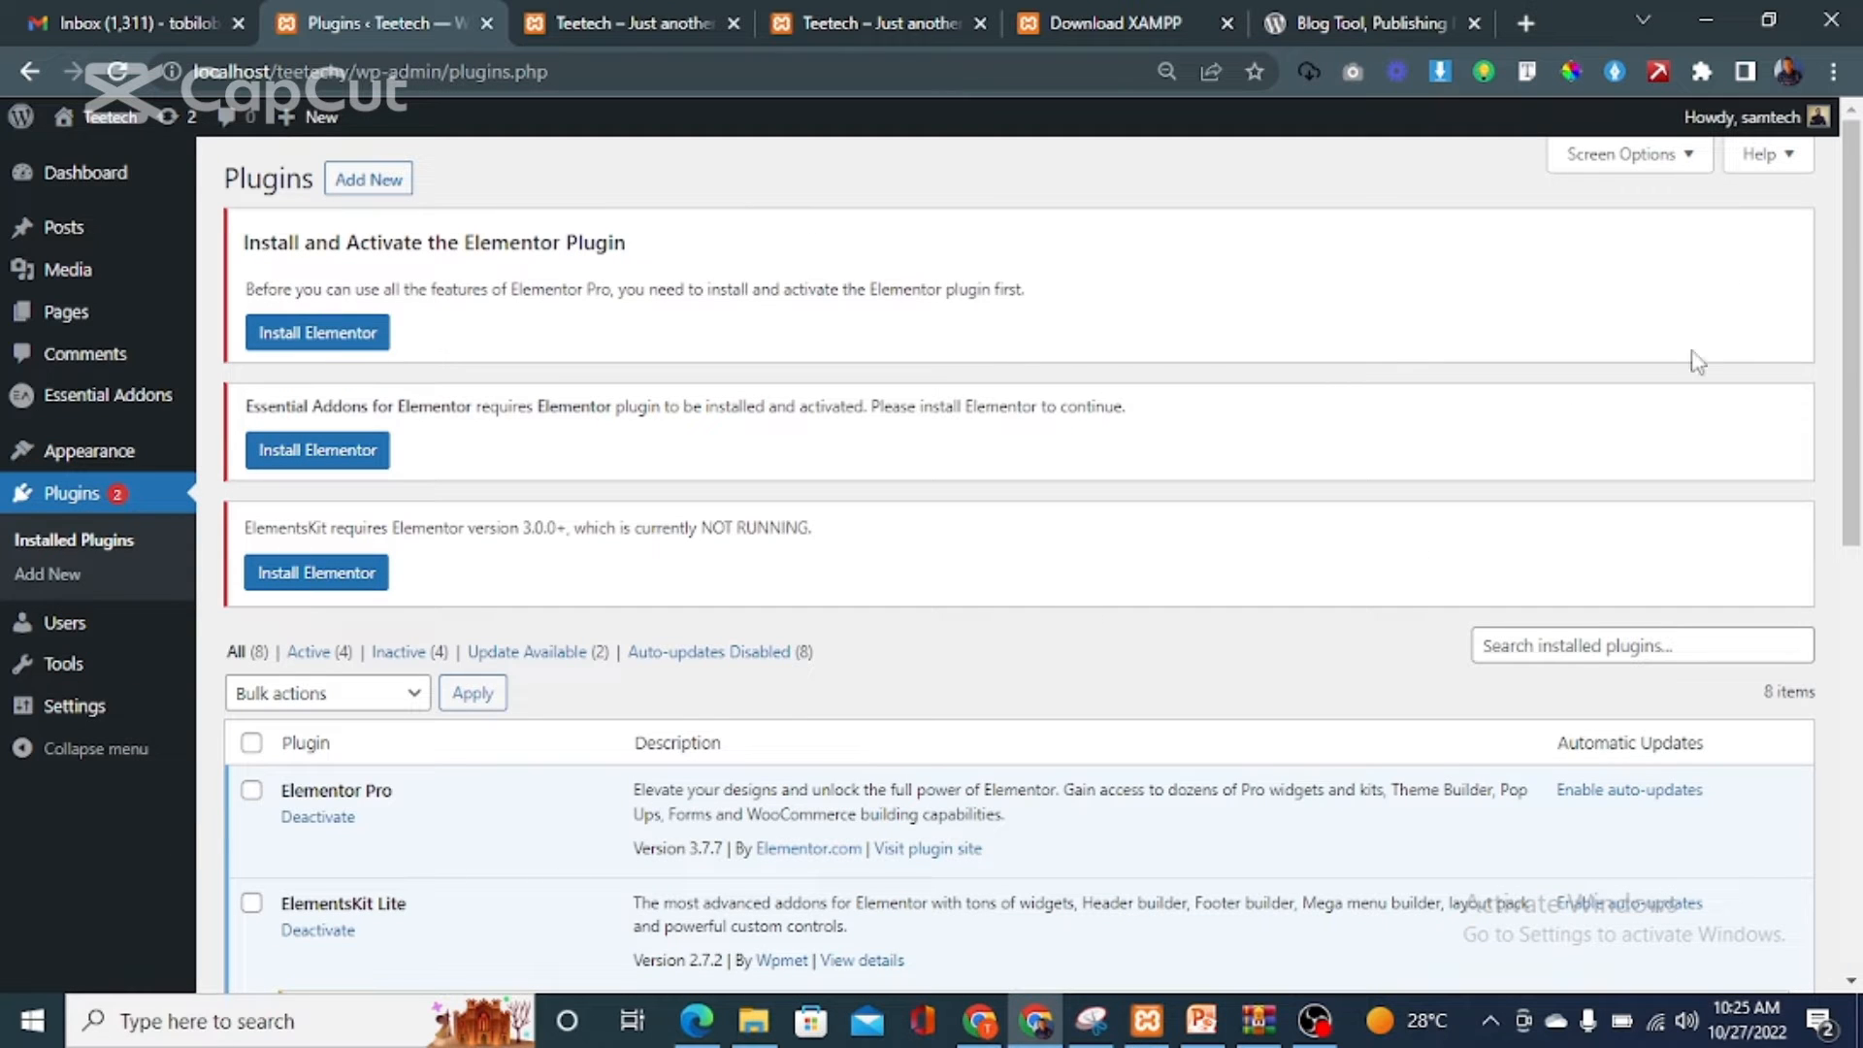
scroll(1857, 359, "down", 1)
left_click_drag(1857, 359, 1857, 398)
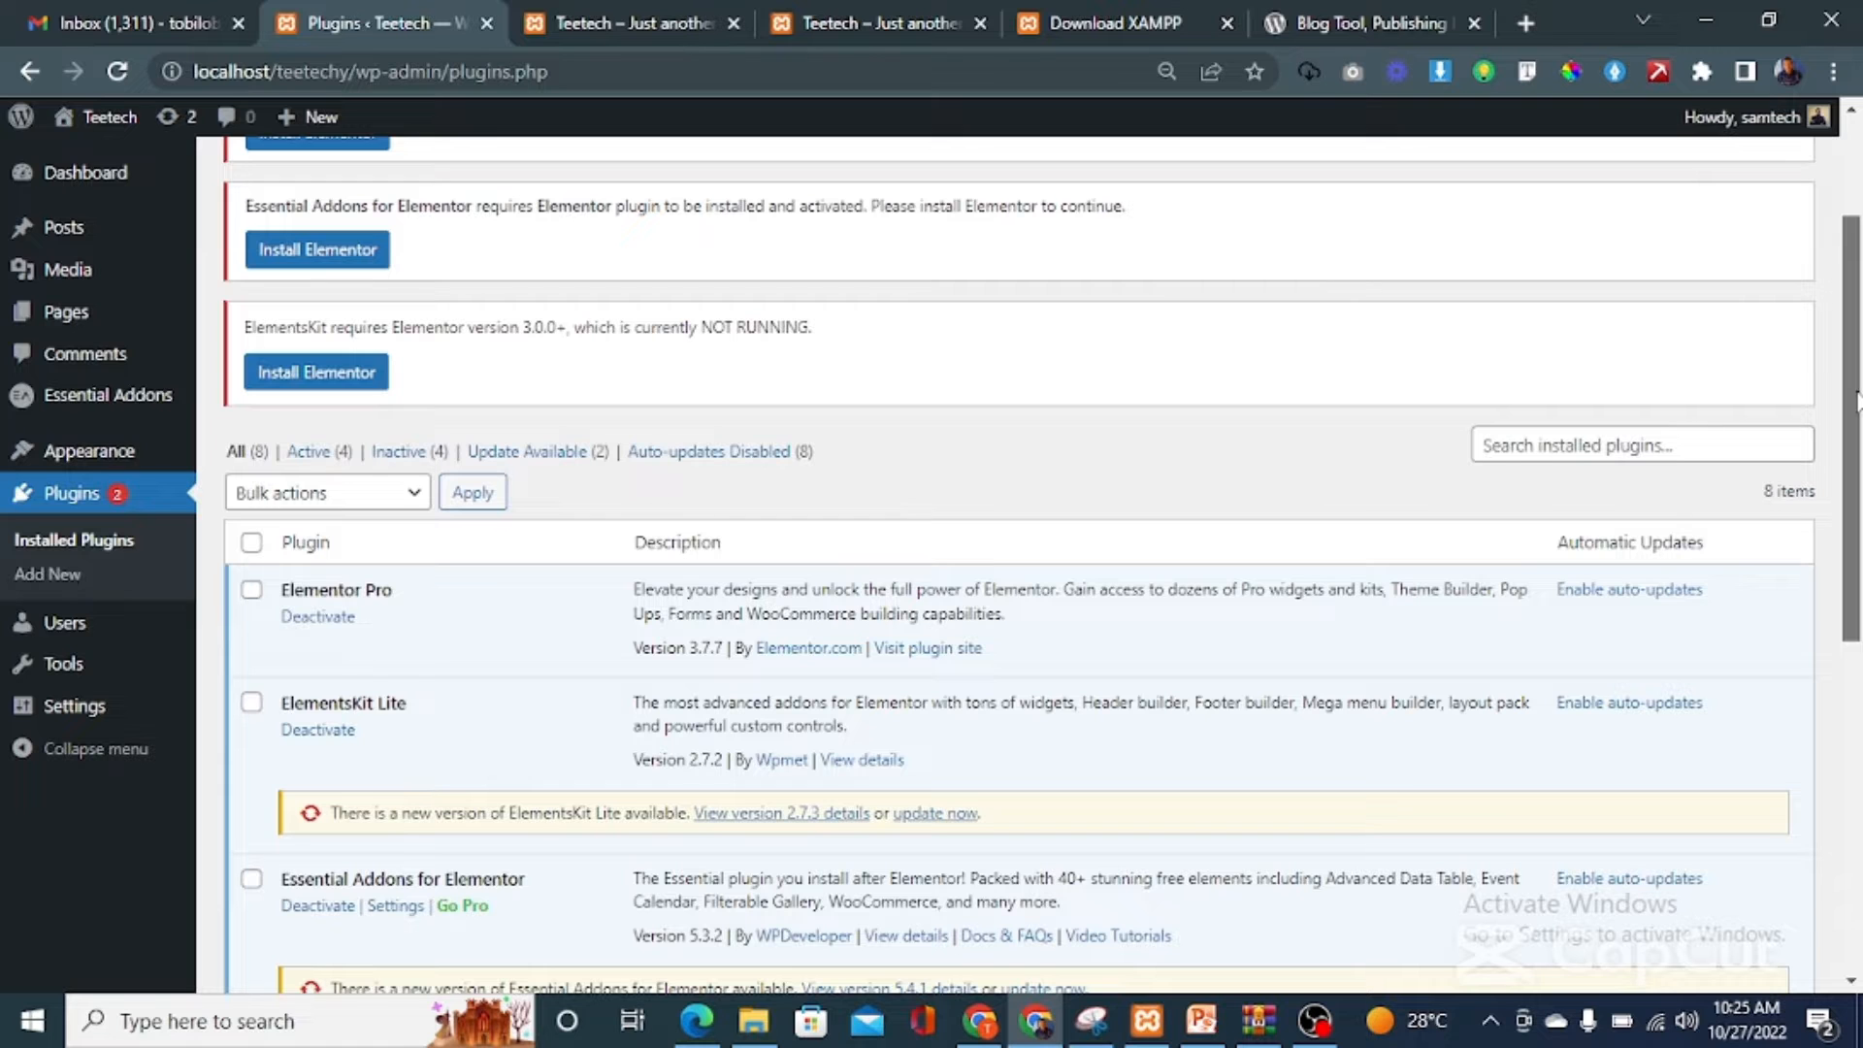
left_click_drag(1857, 400, 1859, 274)
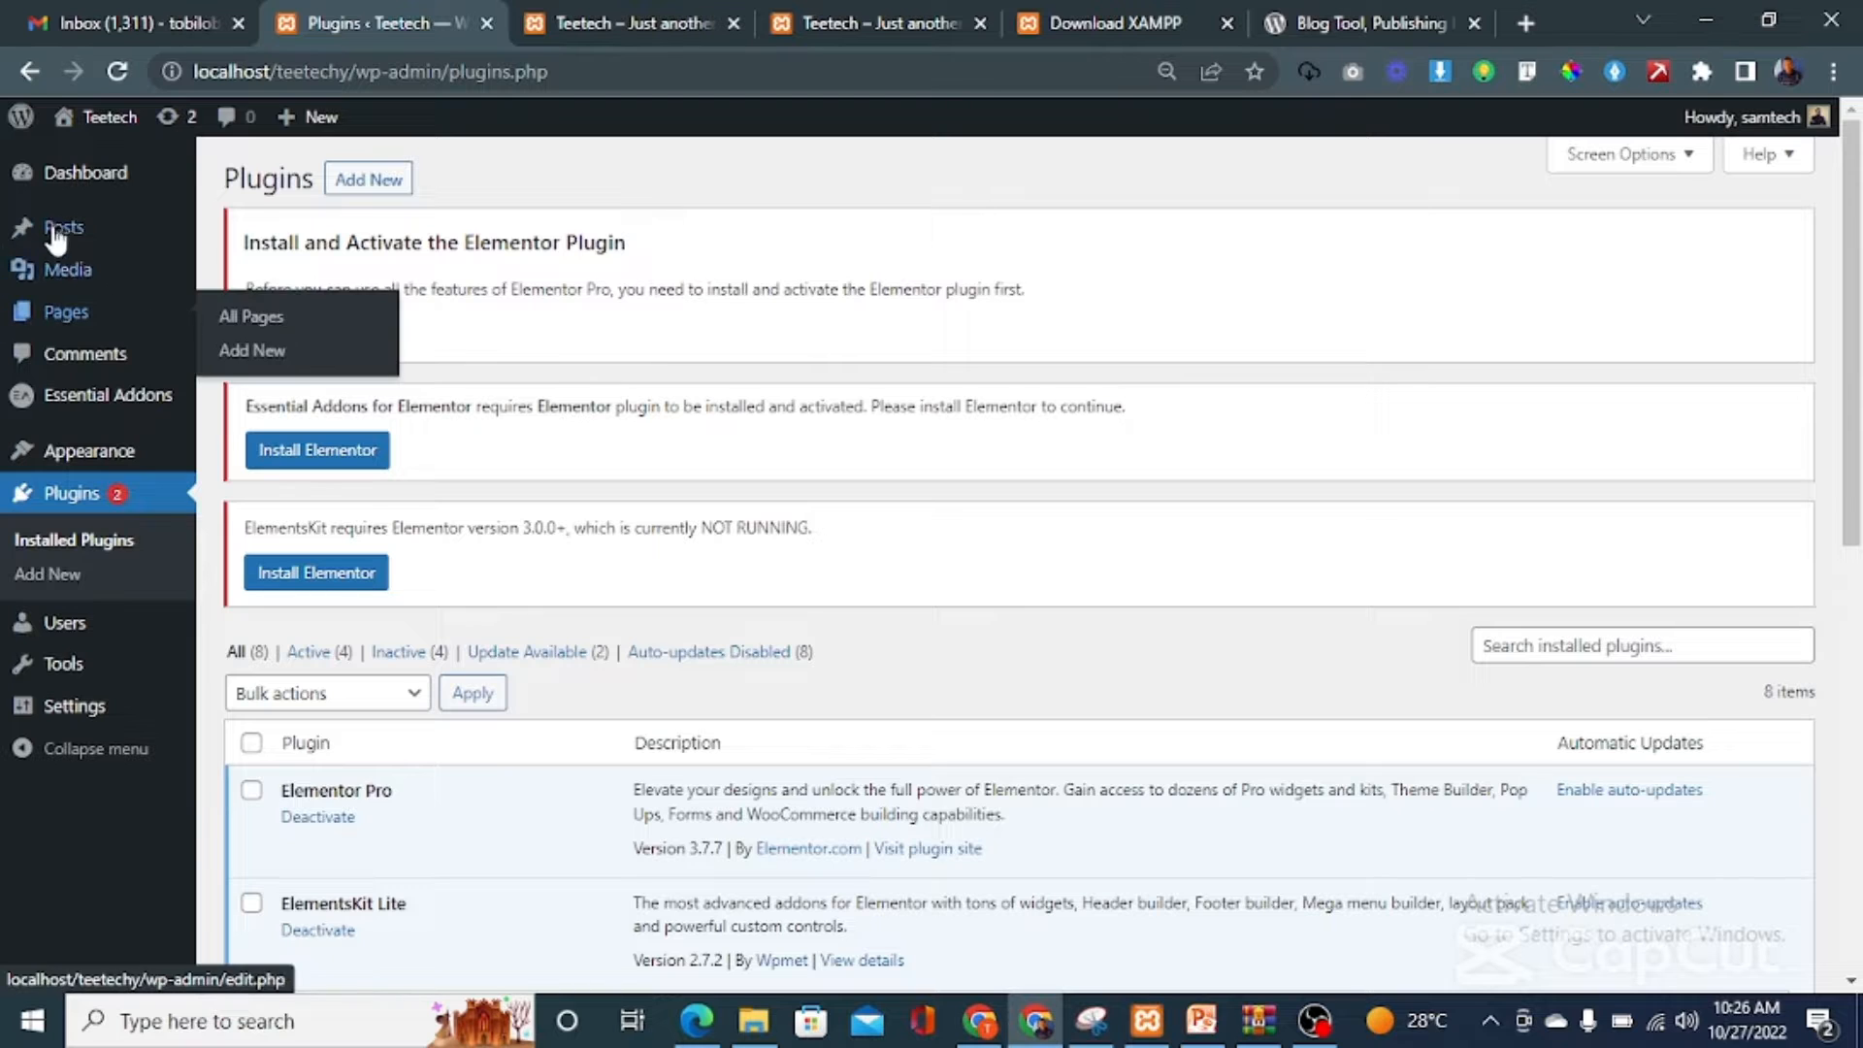
Move all existing pages, Privacy Policy and Sample Page, to the Trash with a bulk action.
mouse_move(65, 325)
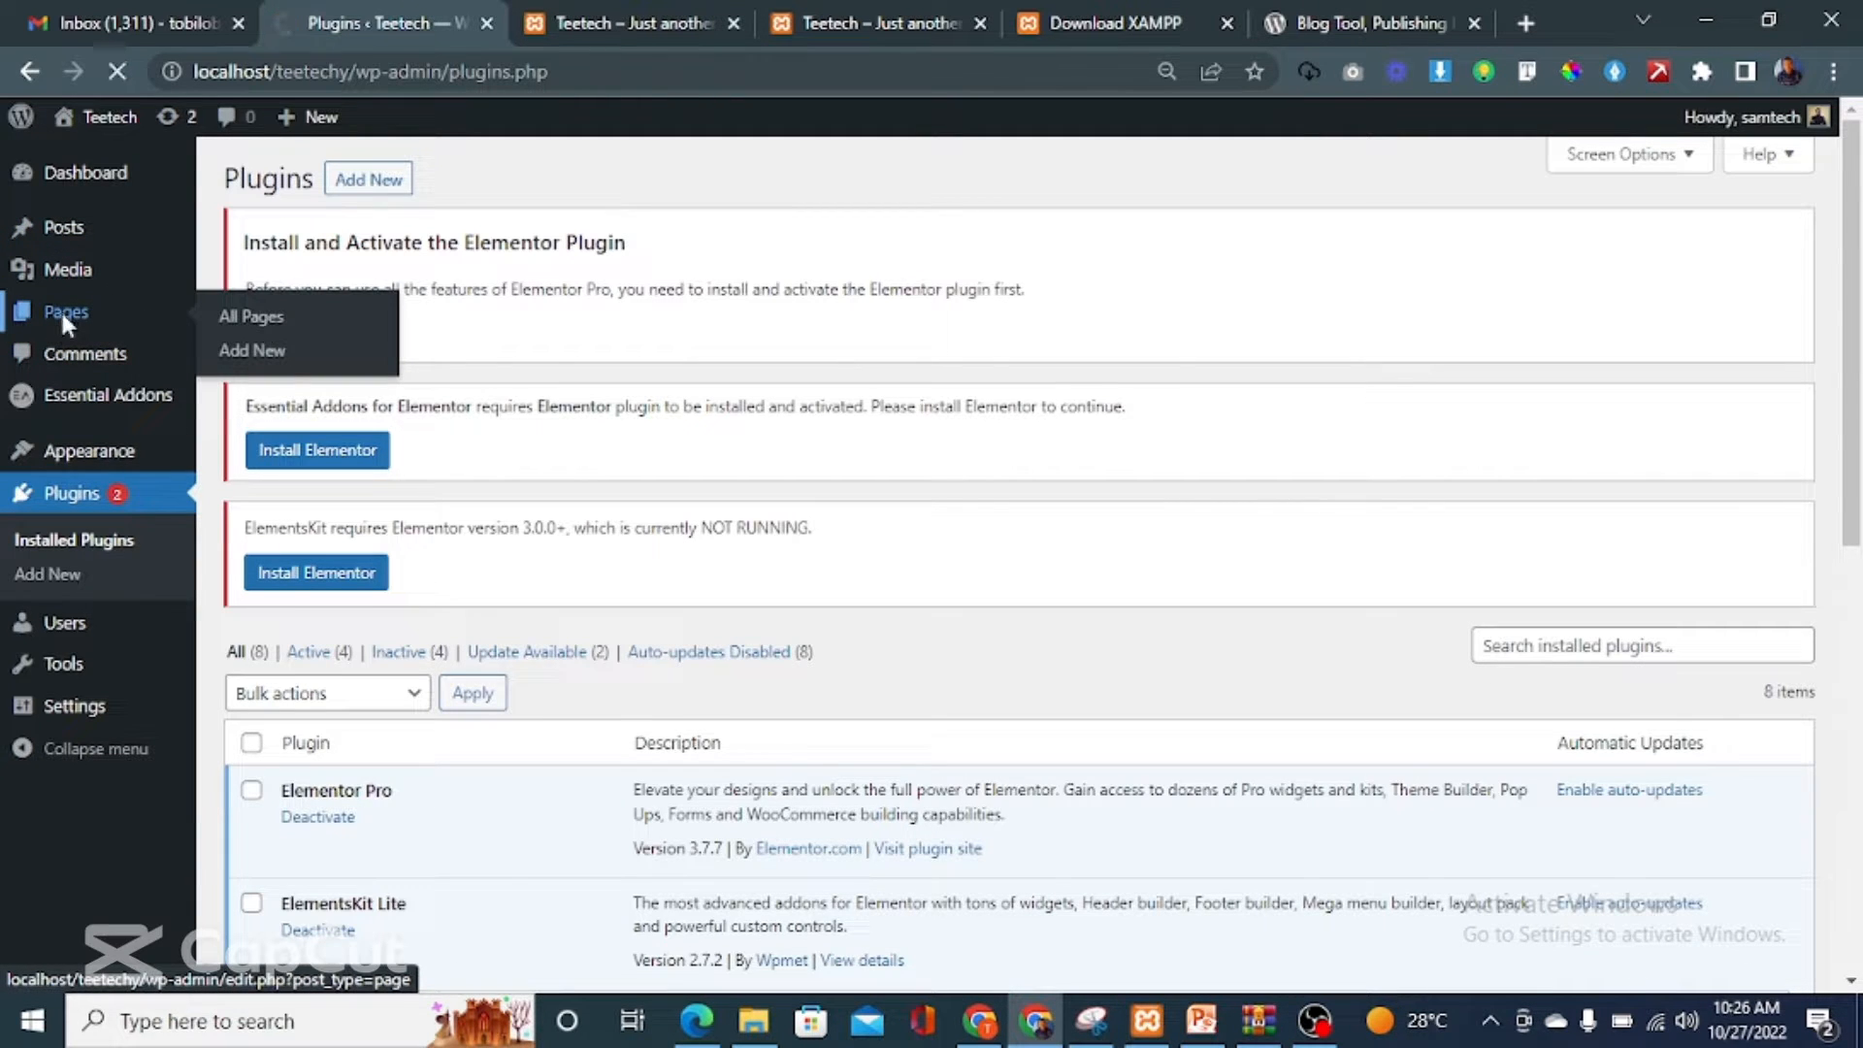
left_click(62, 312)
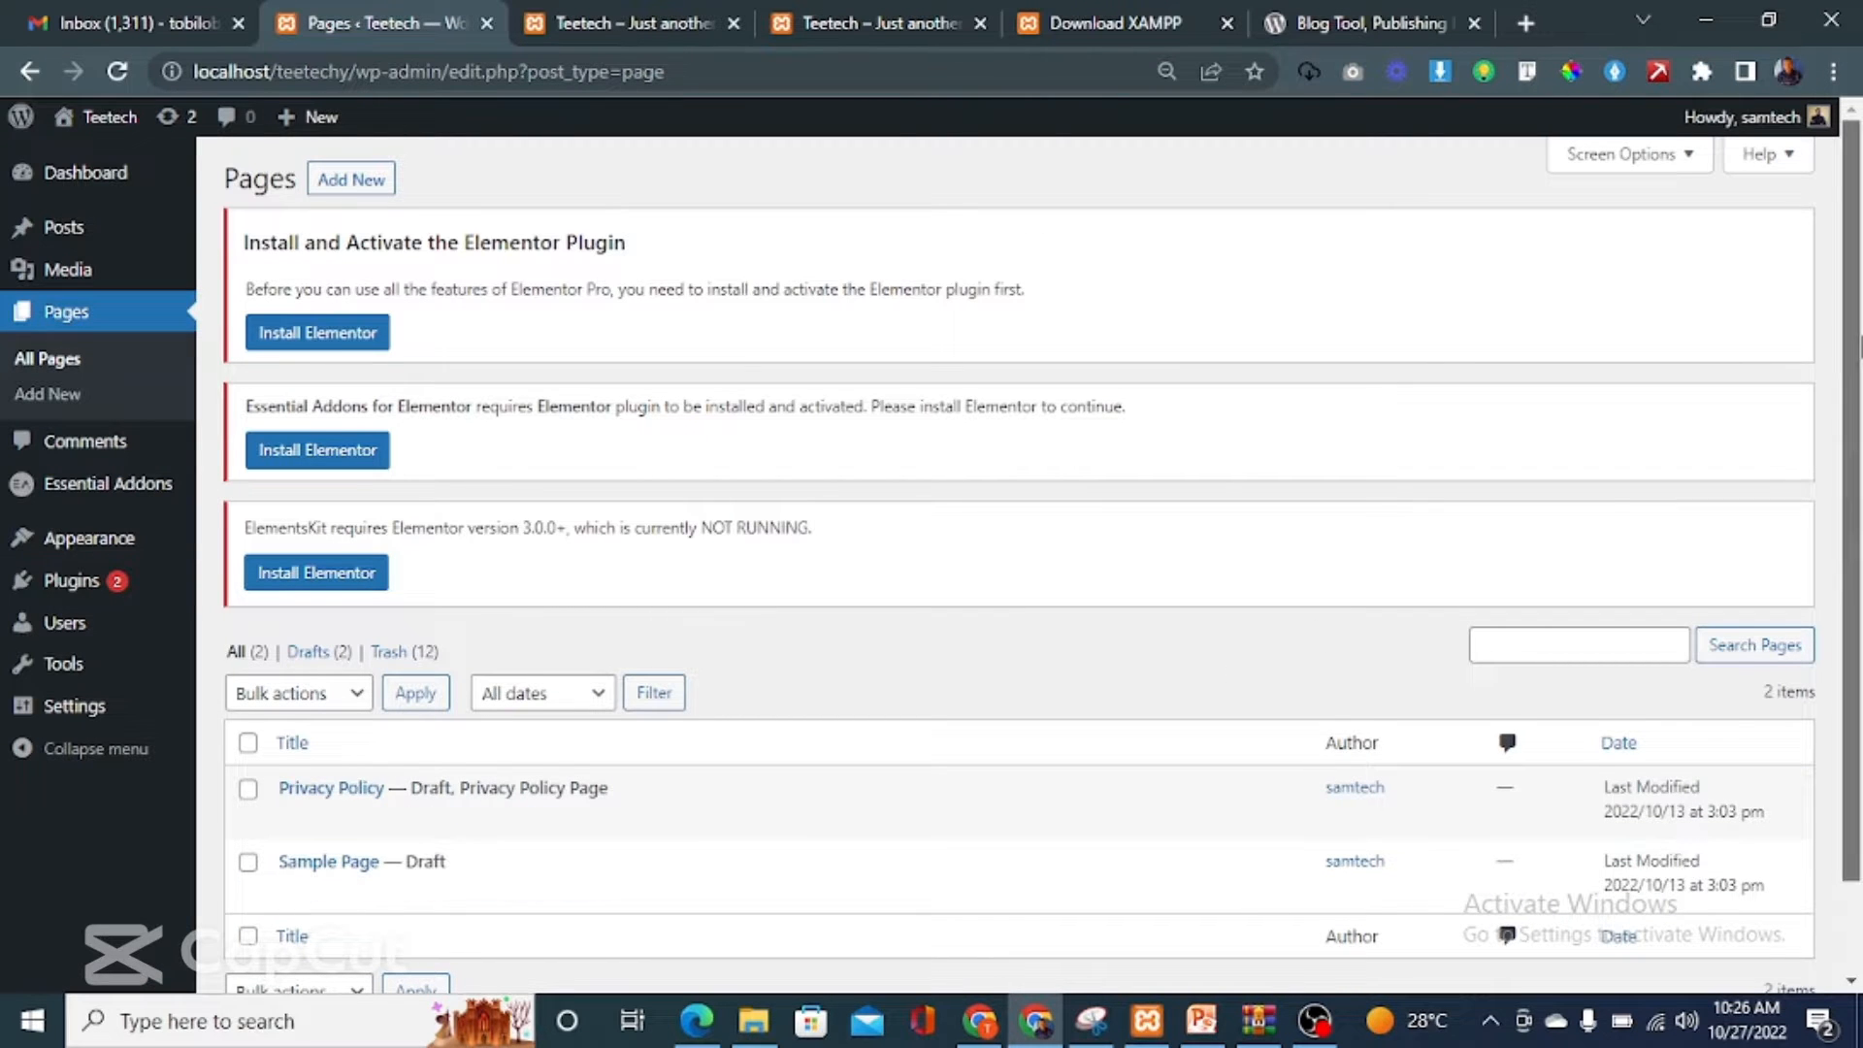
scroll(1455, 631, "down", 1)
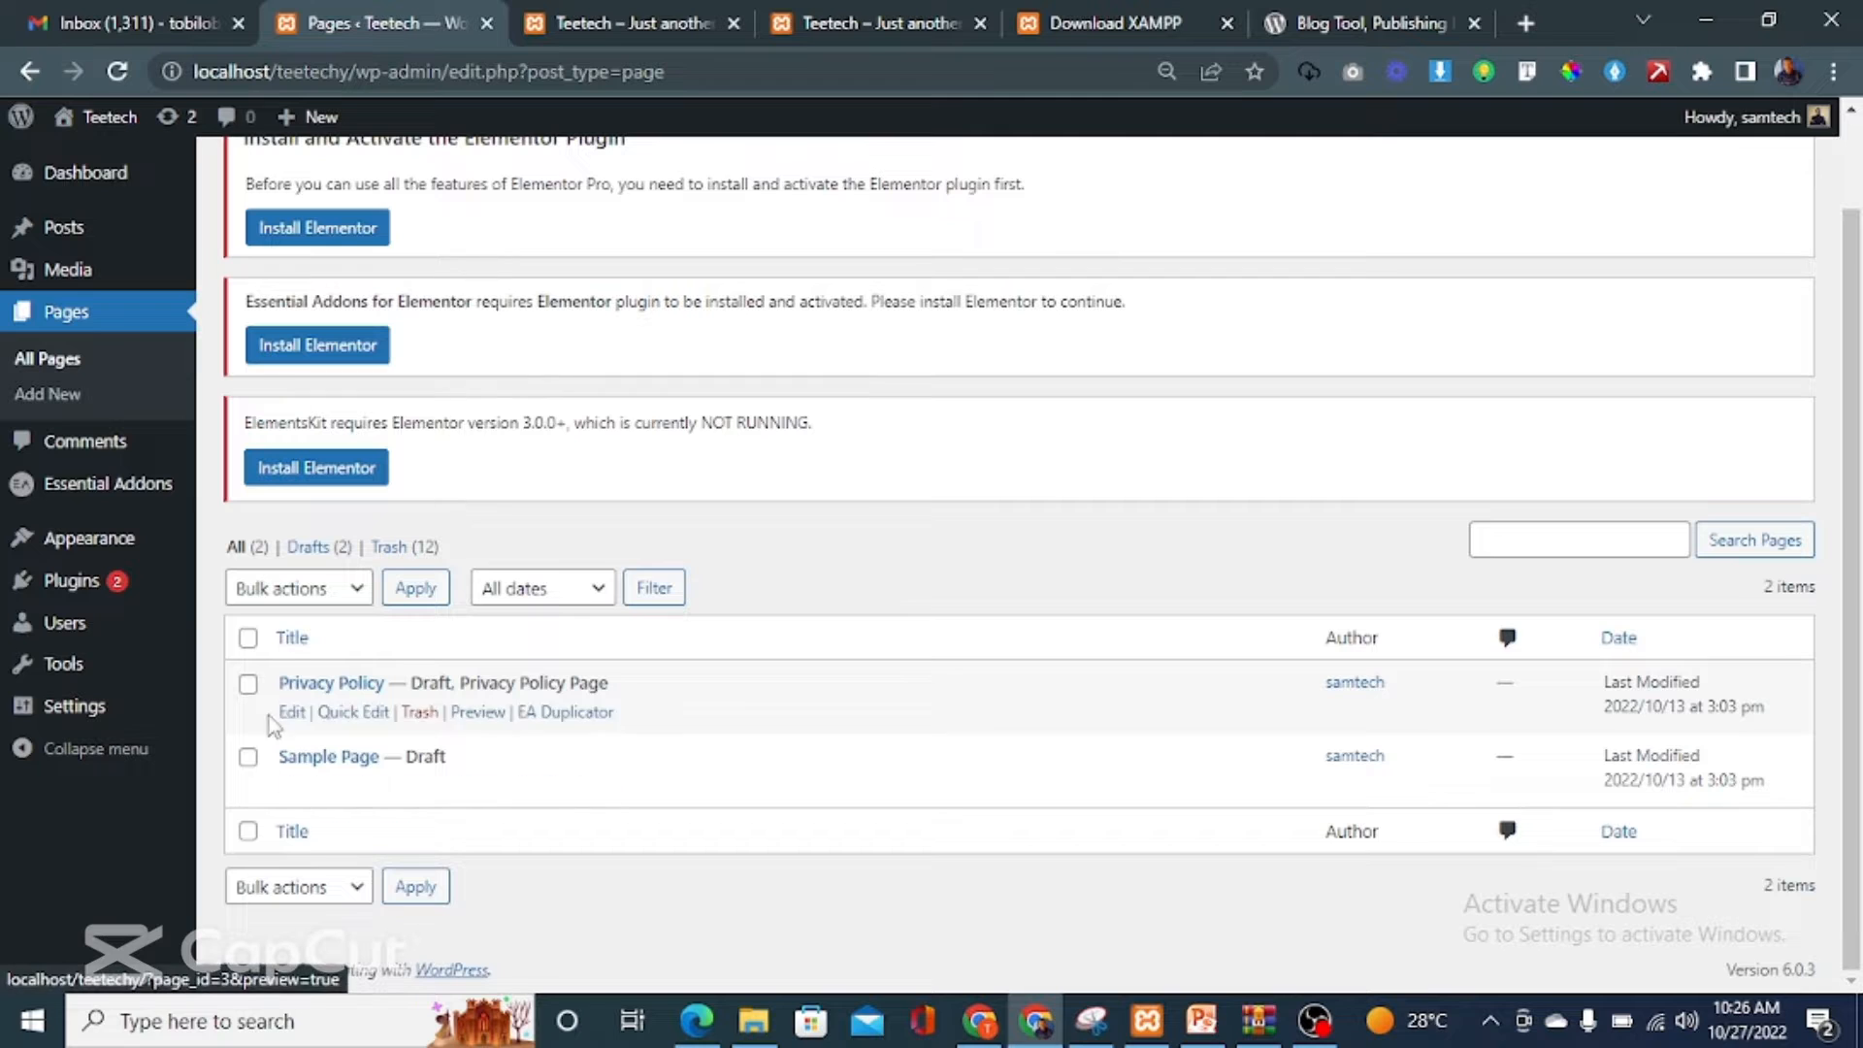
left_click(247, 638)
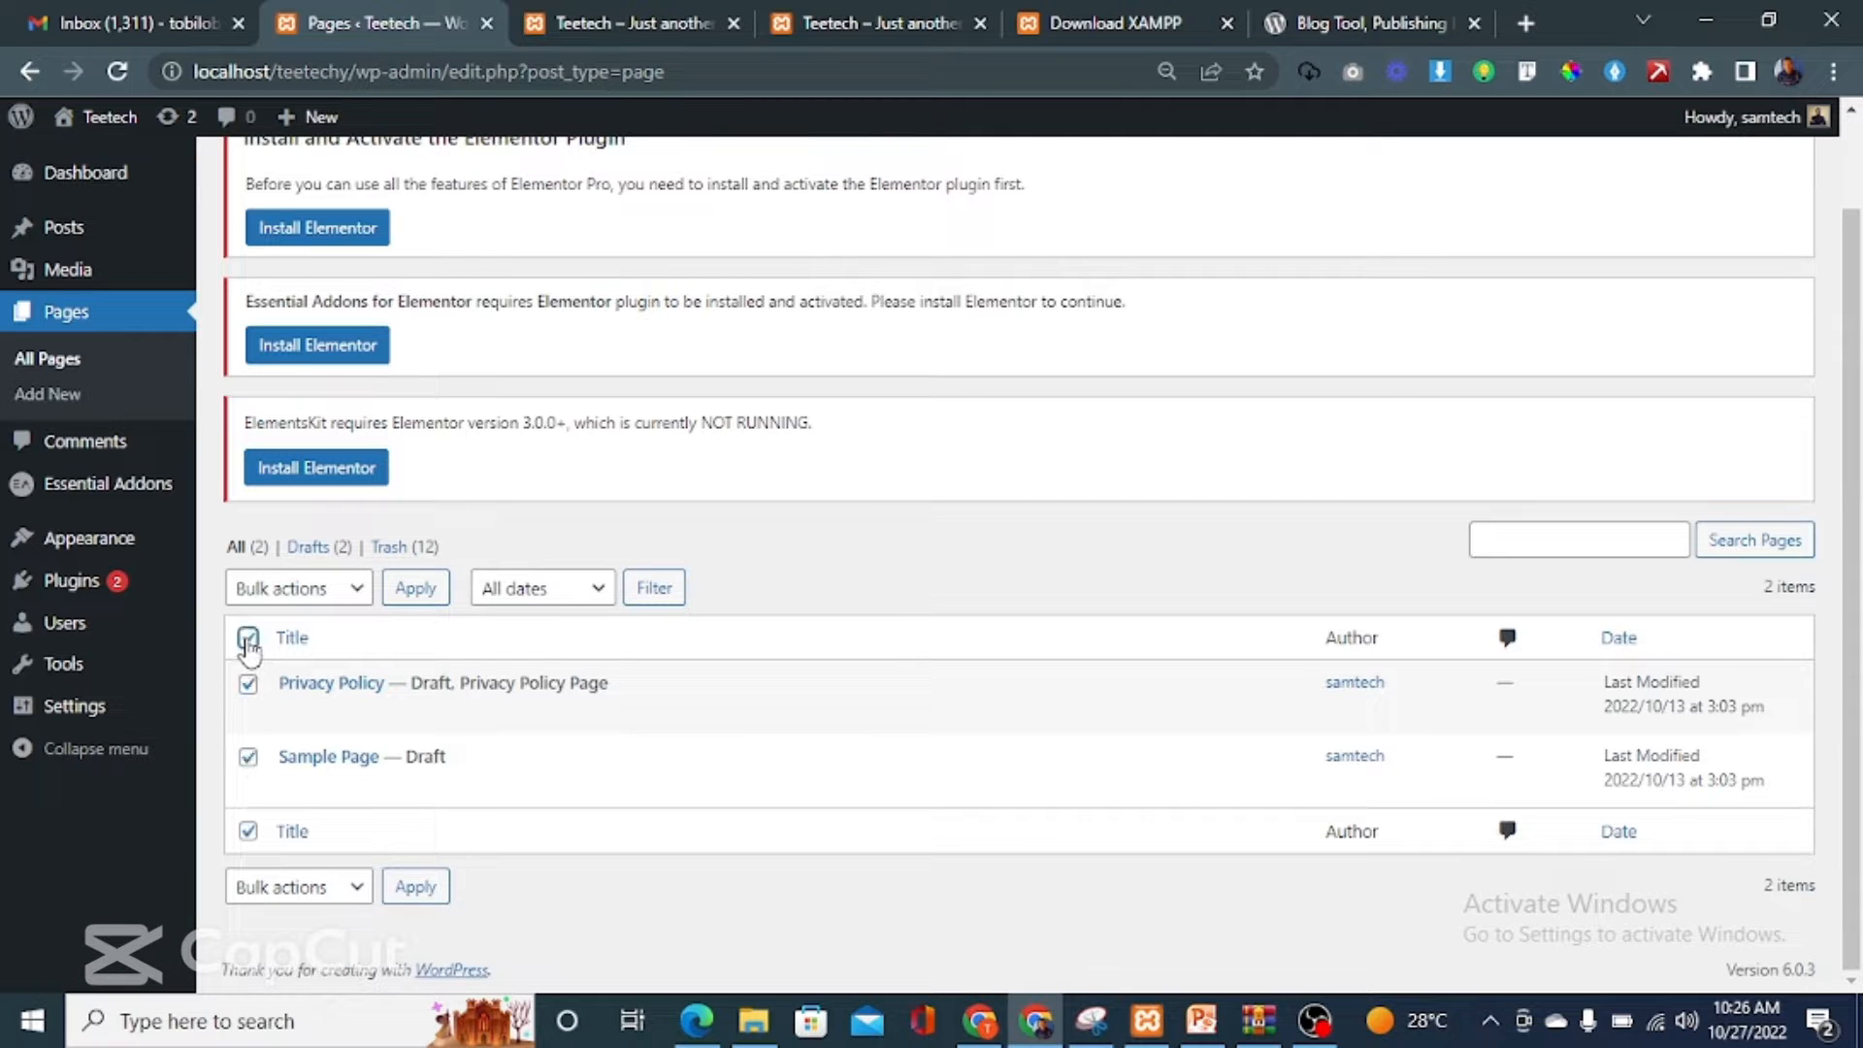
left_click(335, 592)
left_click(320, 669)
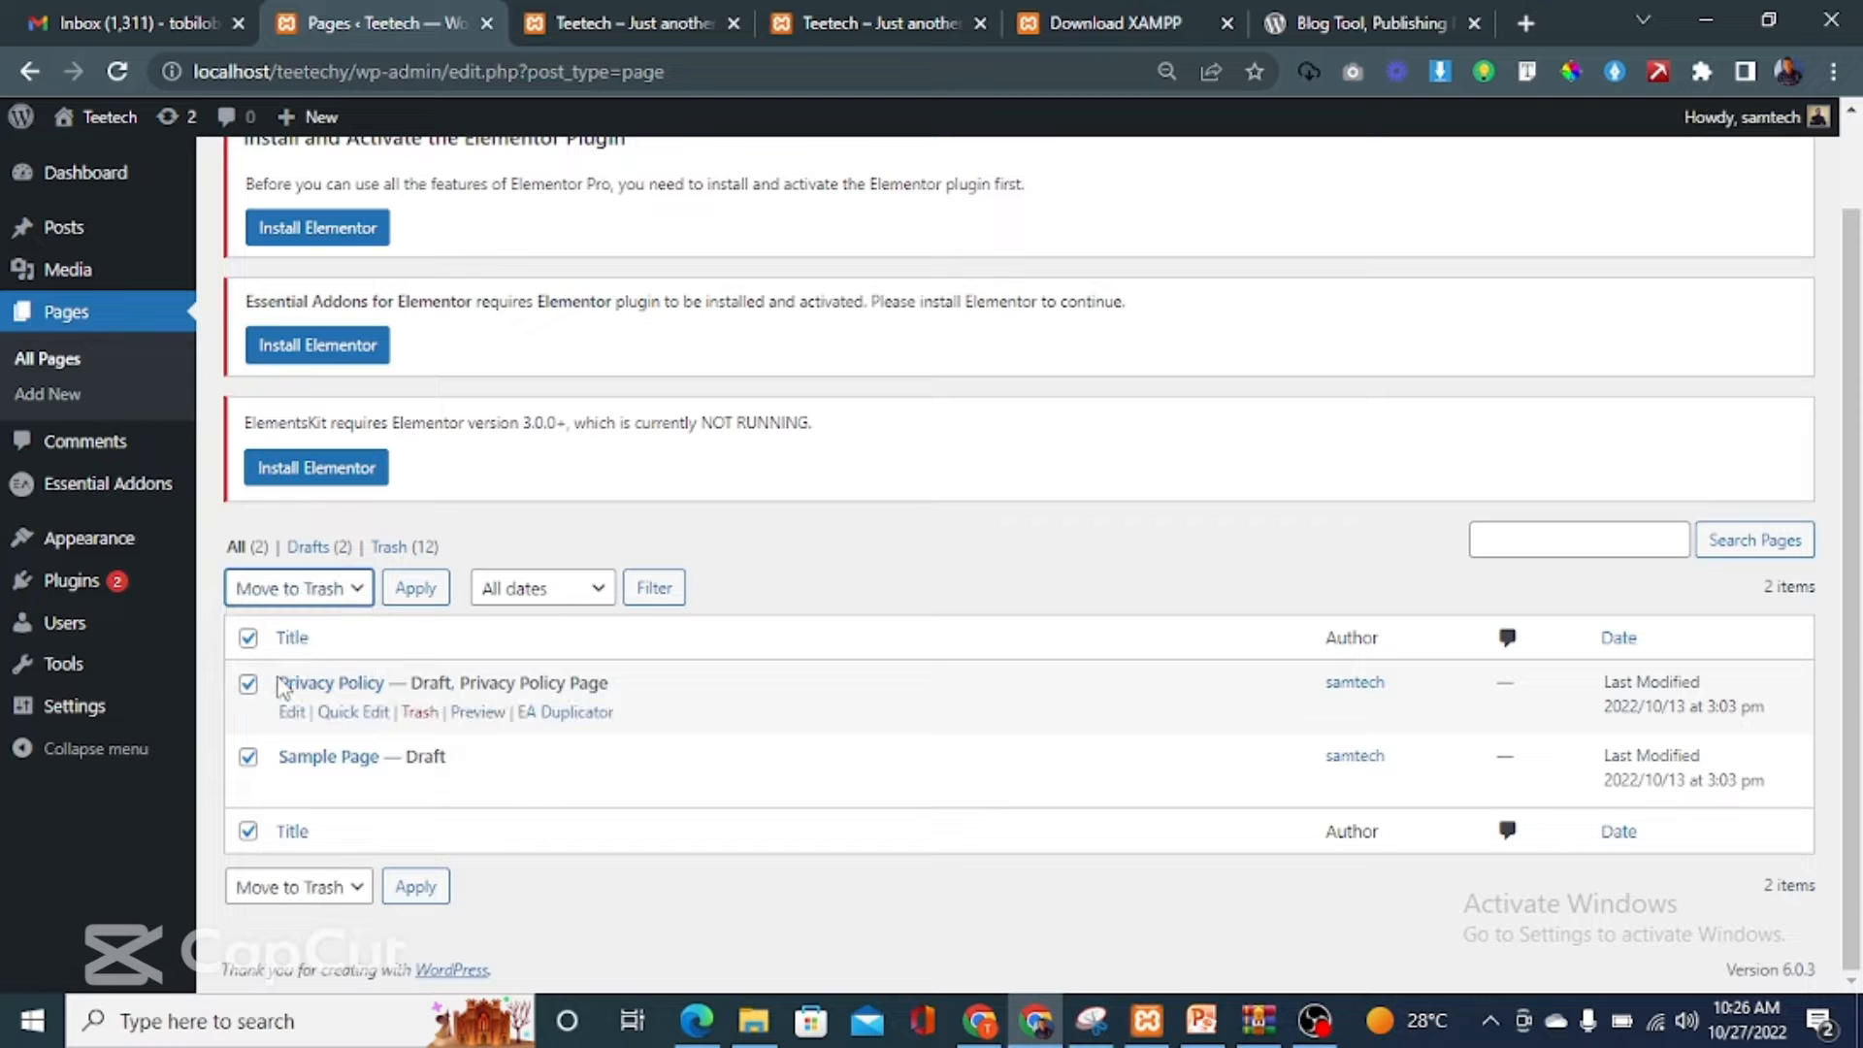
left_click(402, 594)
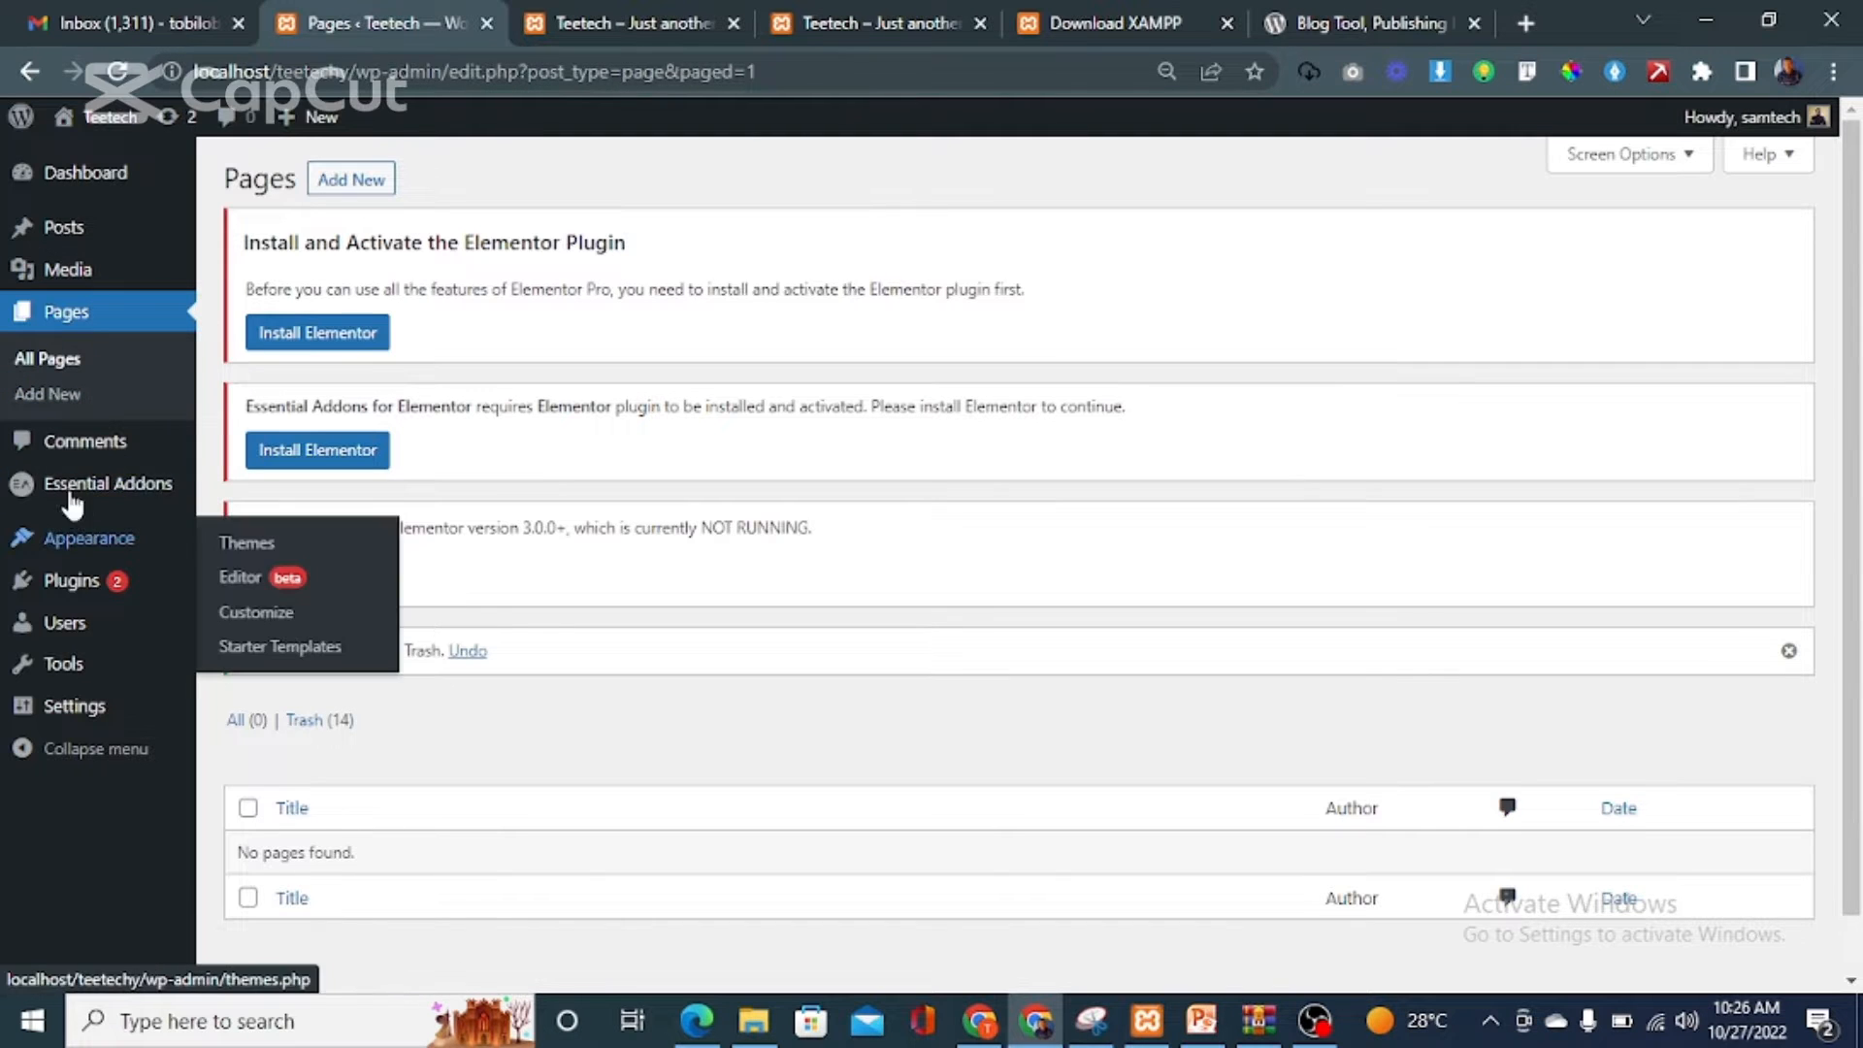
Move the "Hello world!" draft post to the Trash with a bulk action.
mouse_move(60, 238)
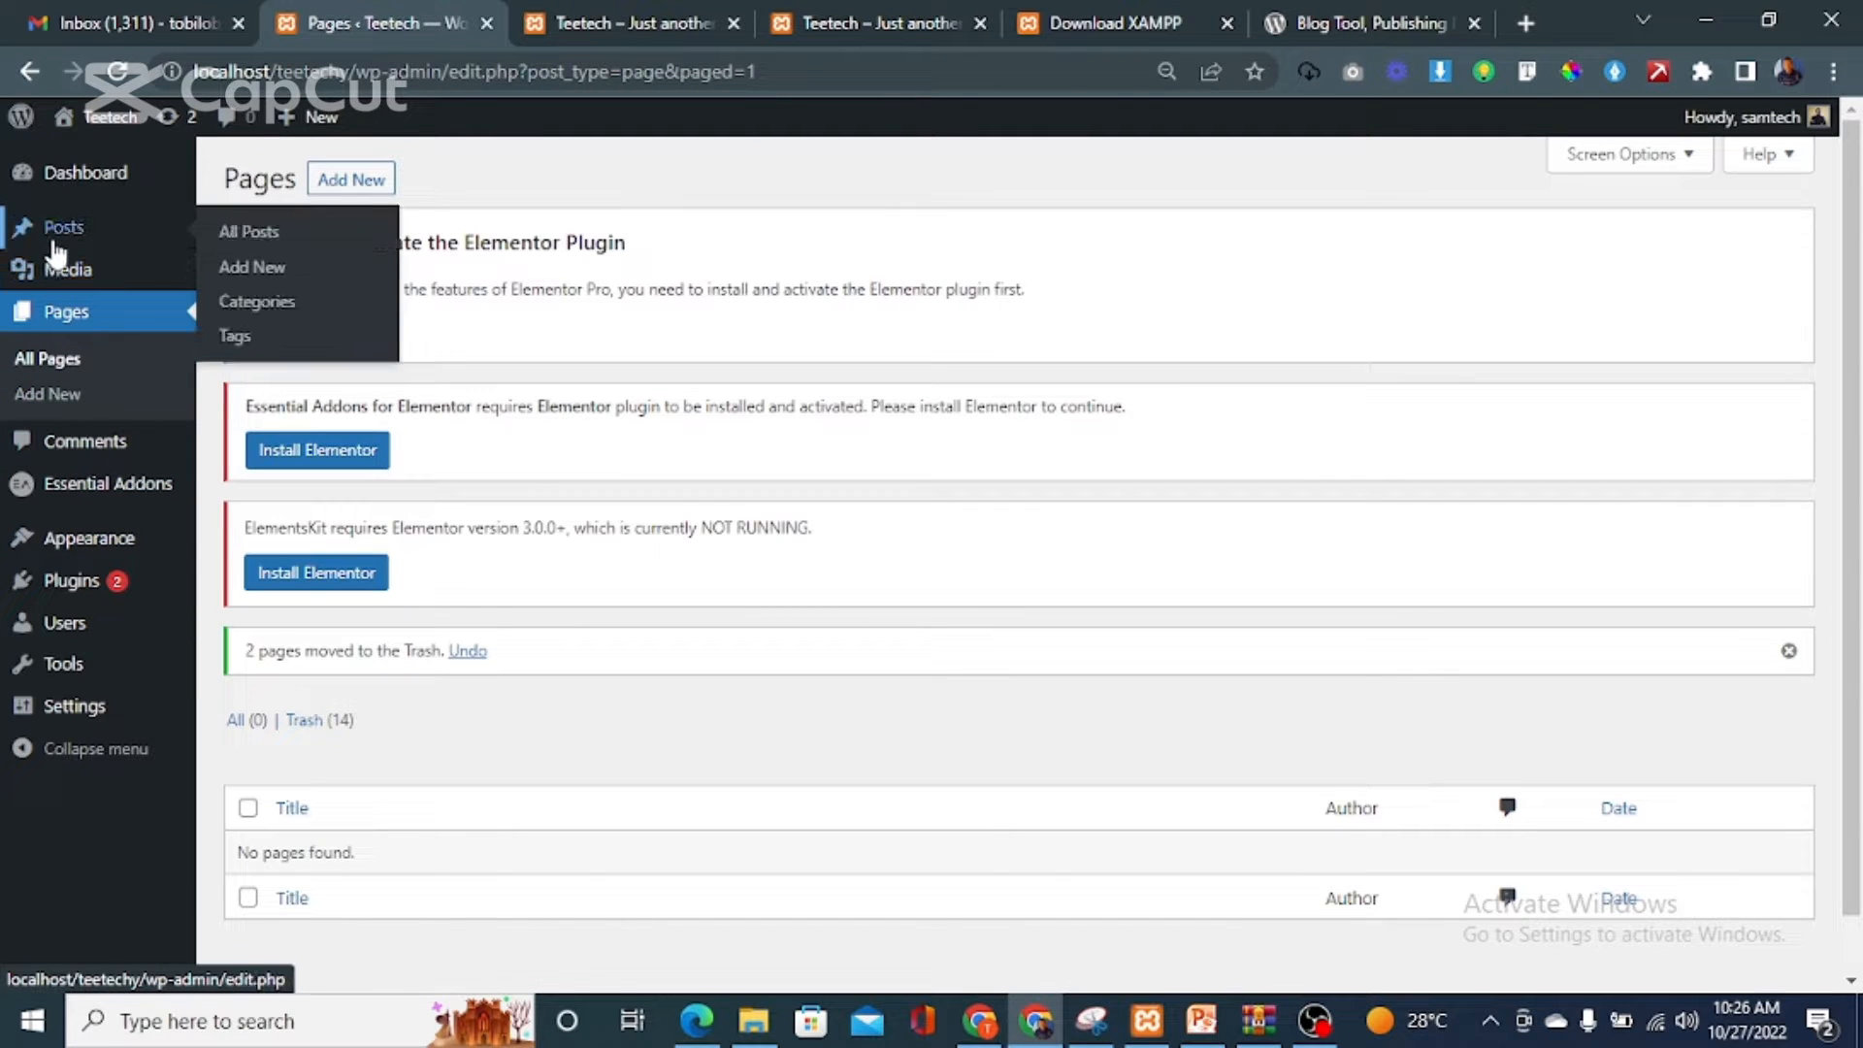
left_click(61, 231)
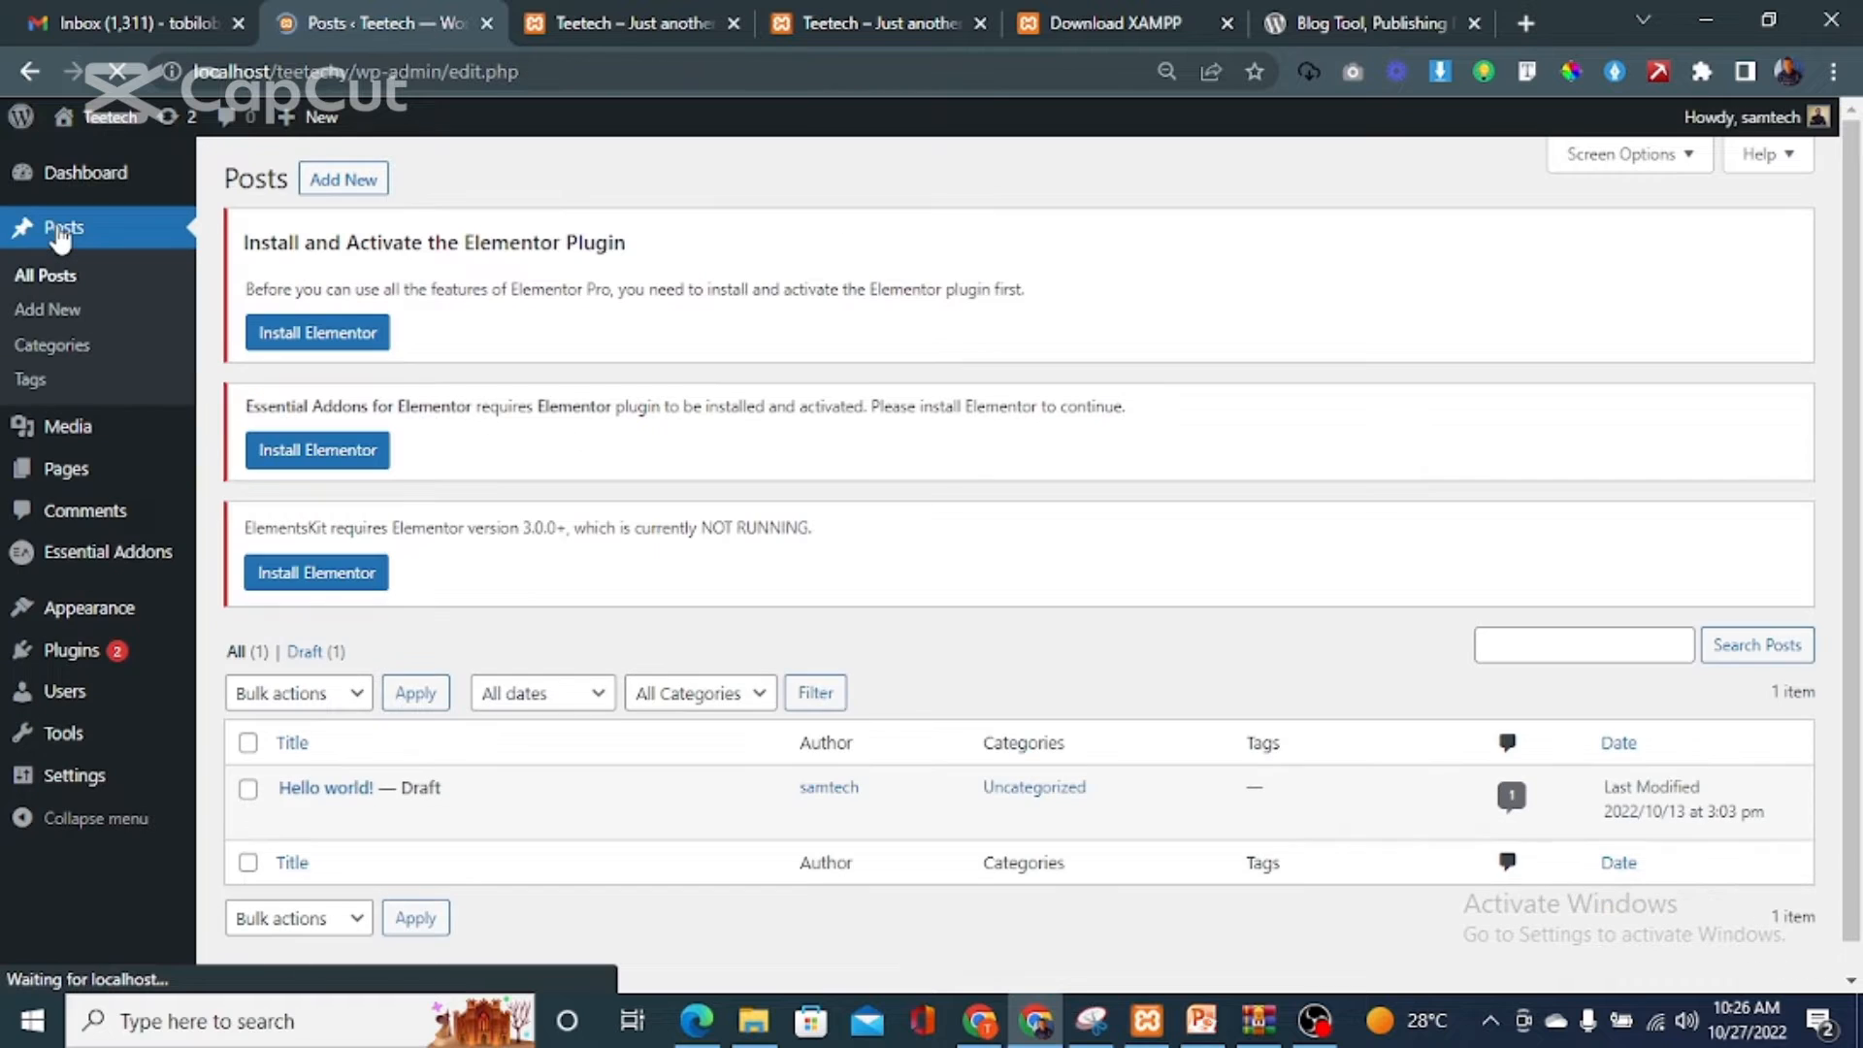
left_click(249, 744)
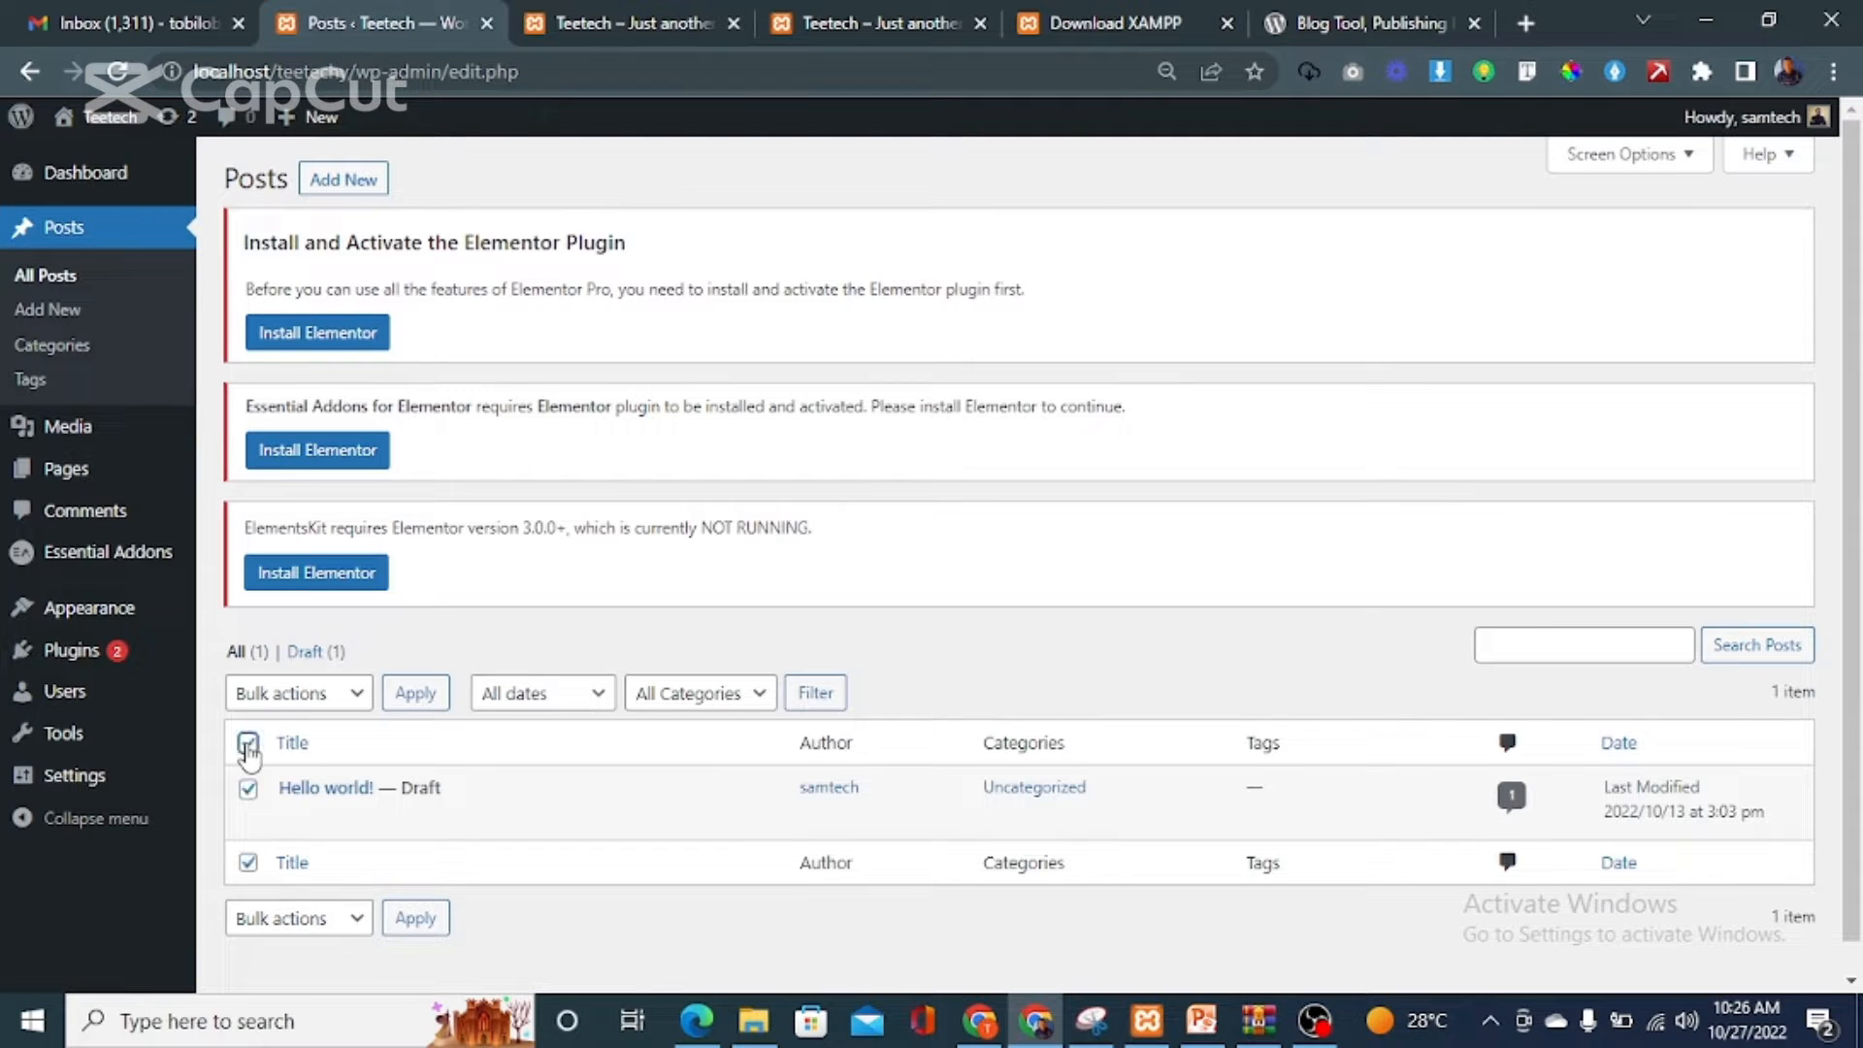
left_click(357, 696)
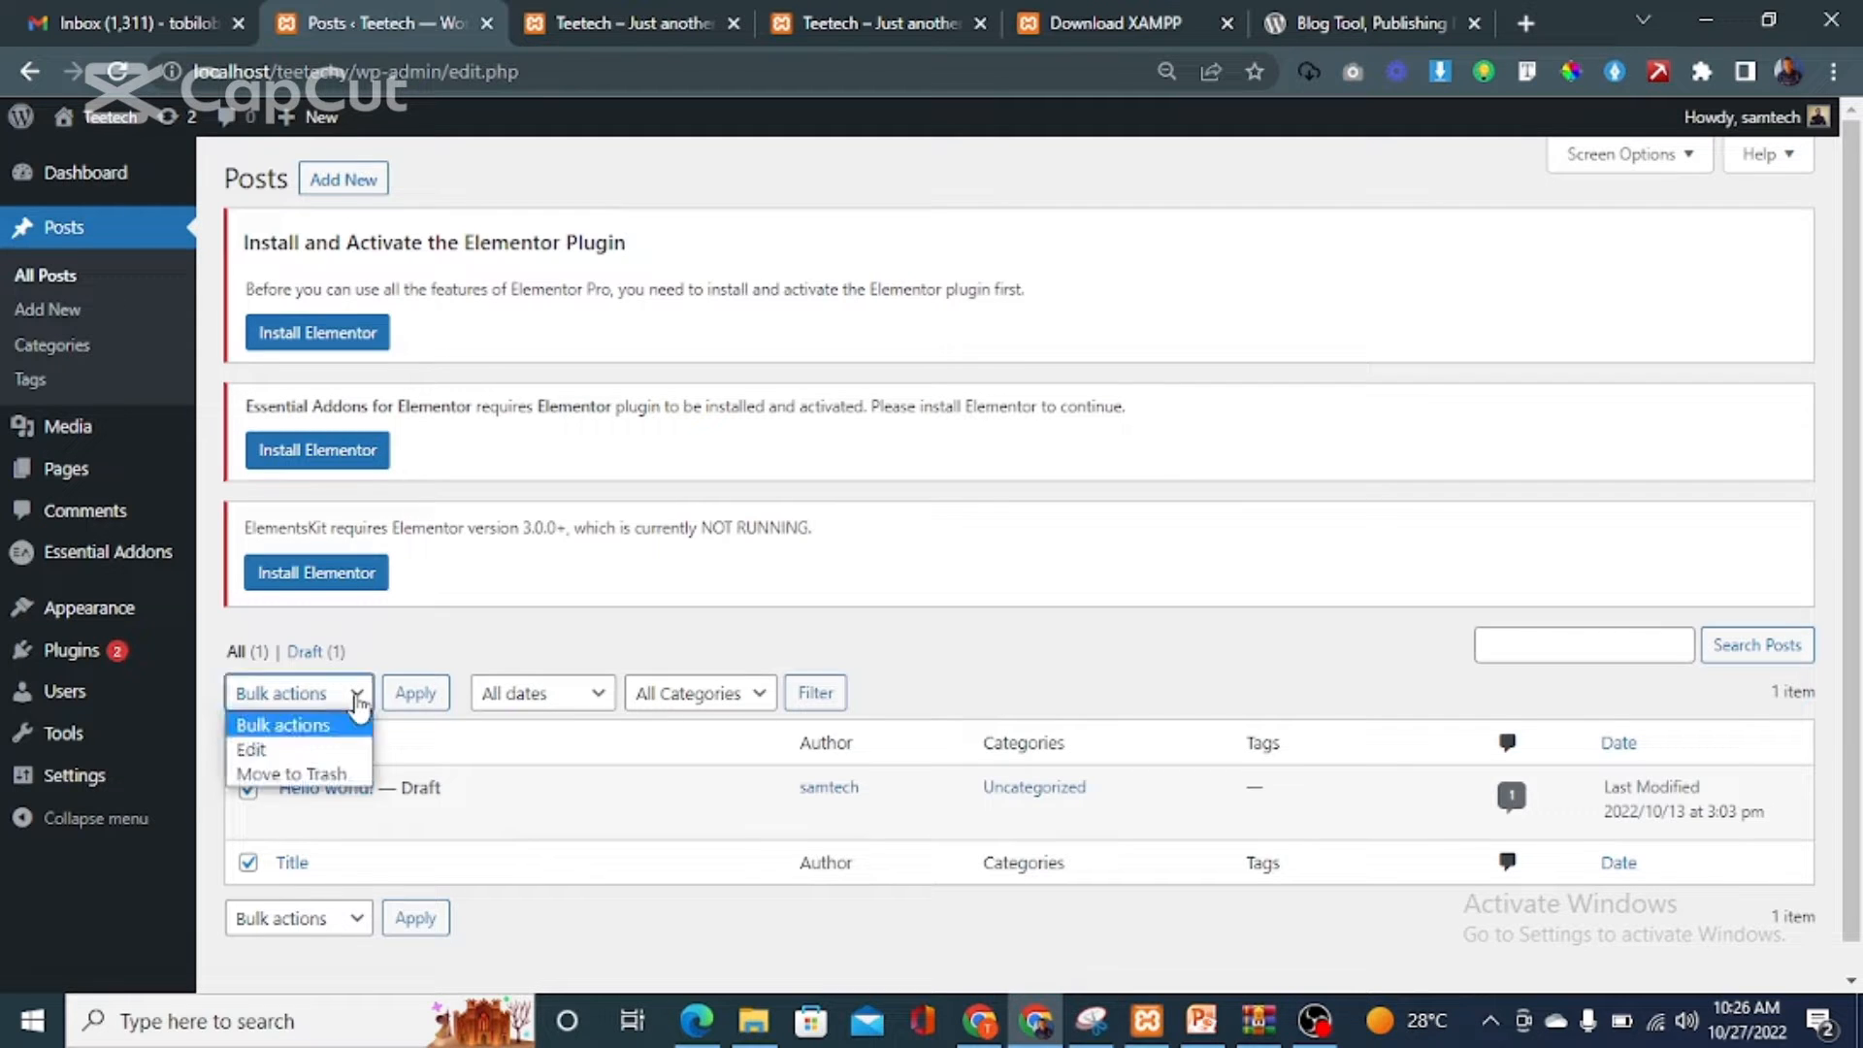
left_click(280, 772)
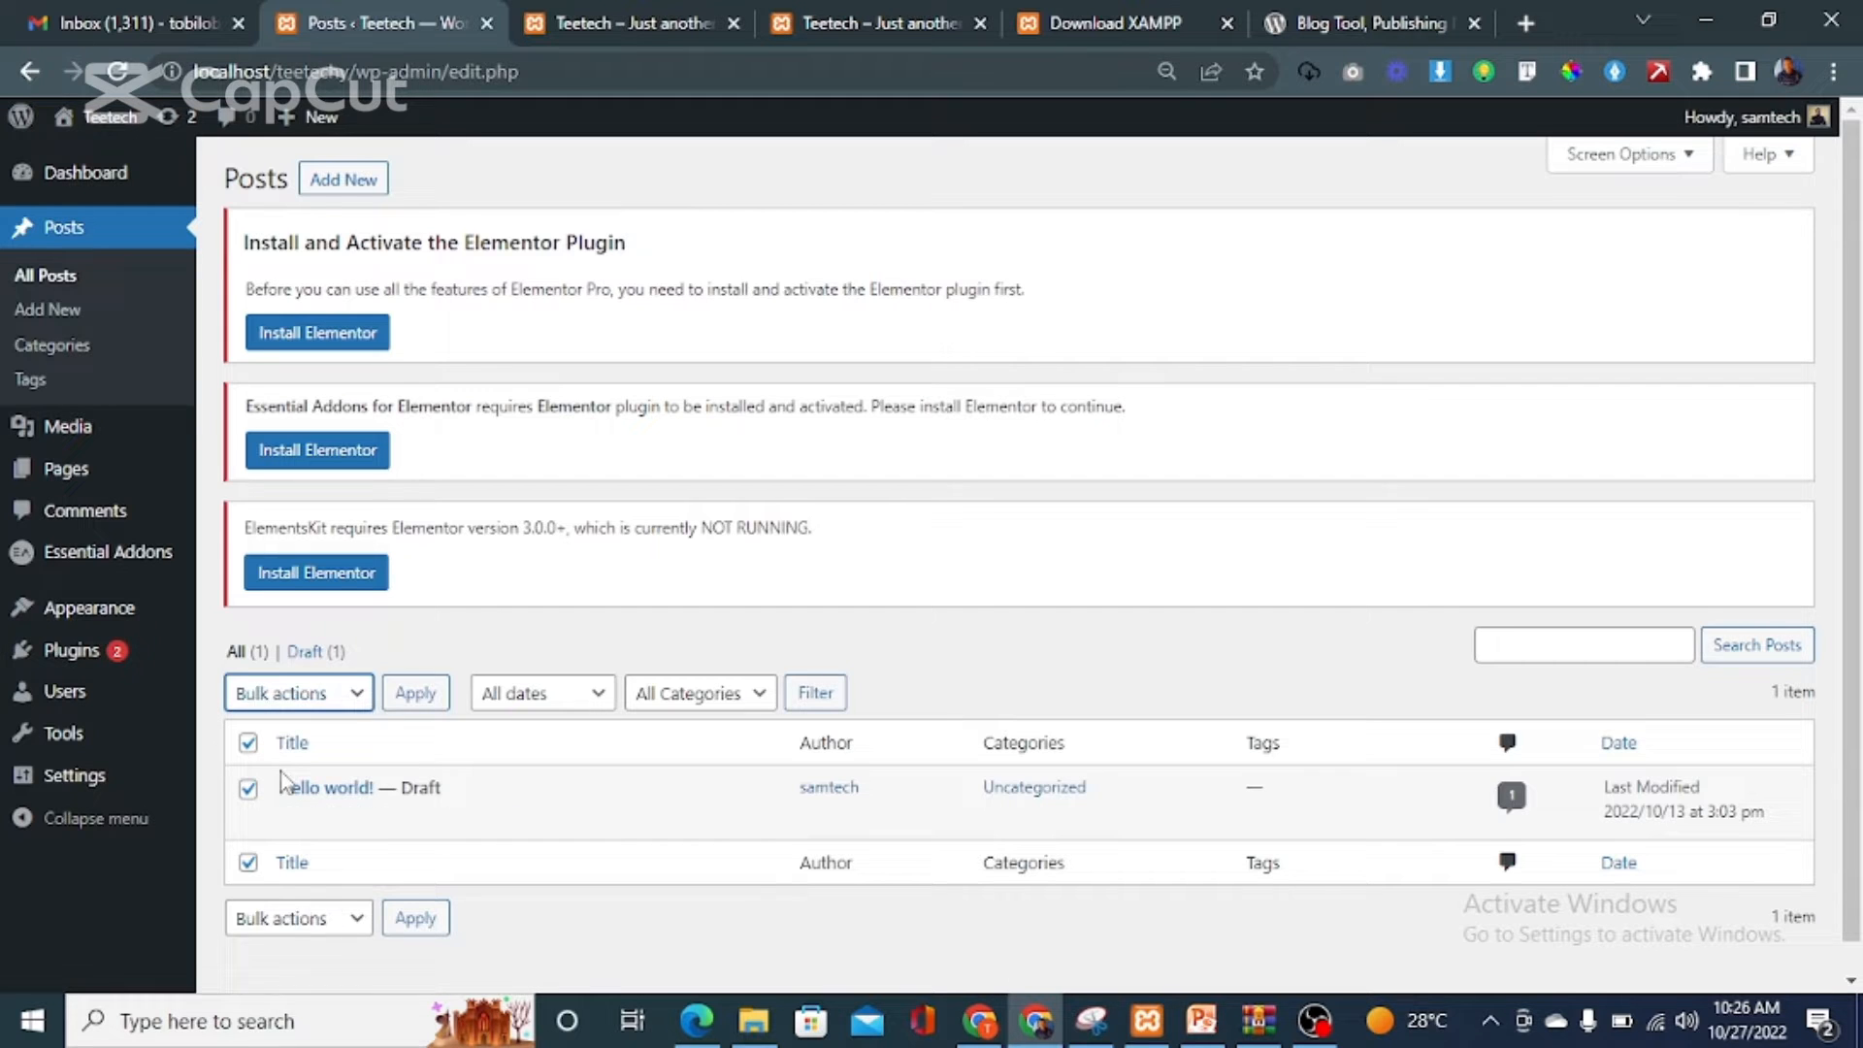
left_click(409, 701)
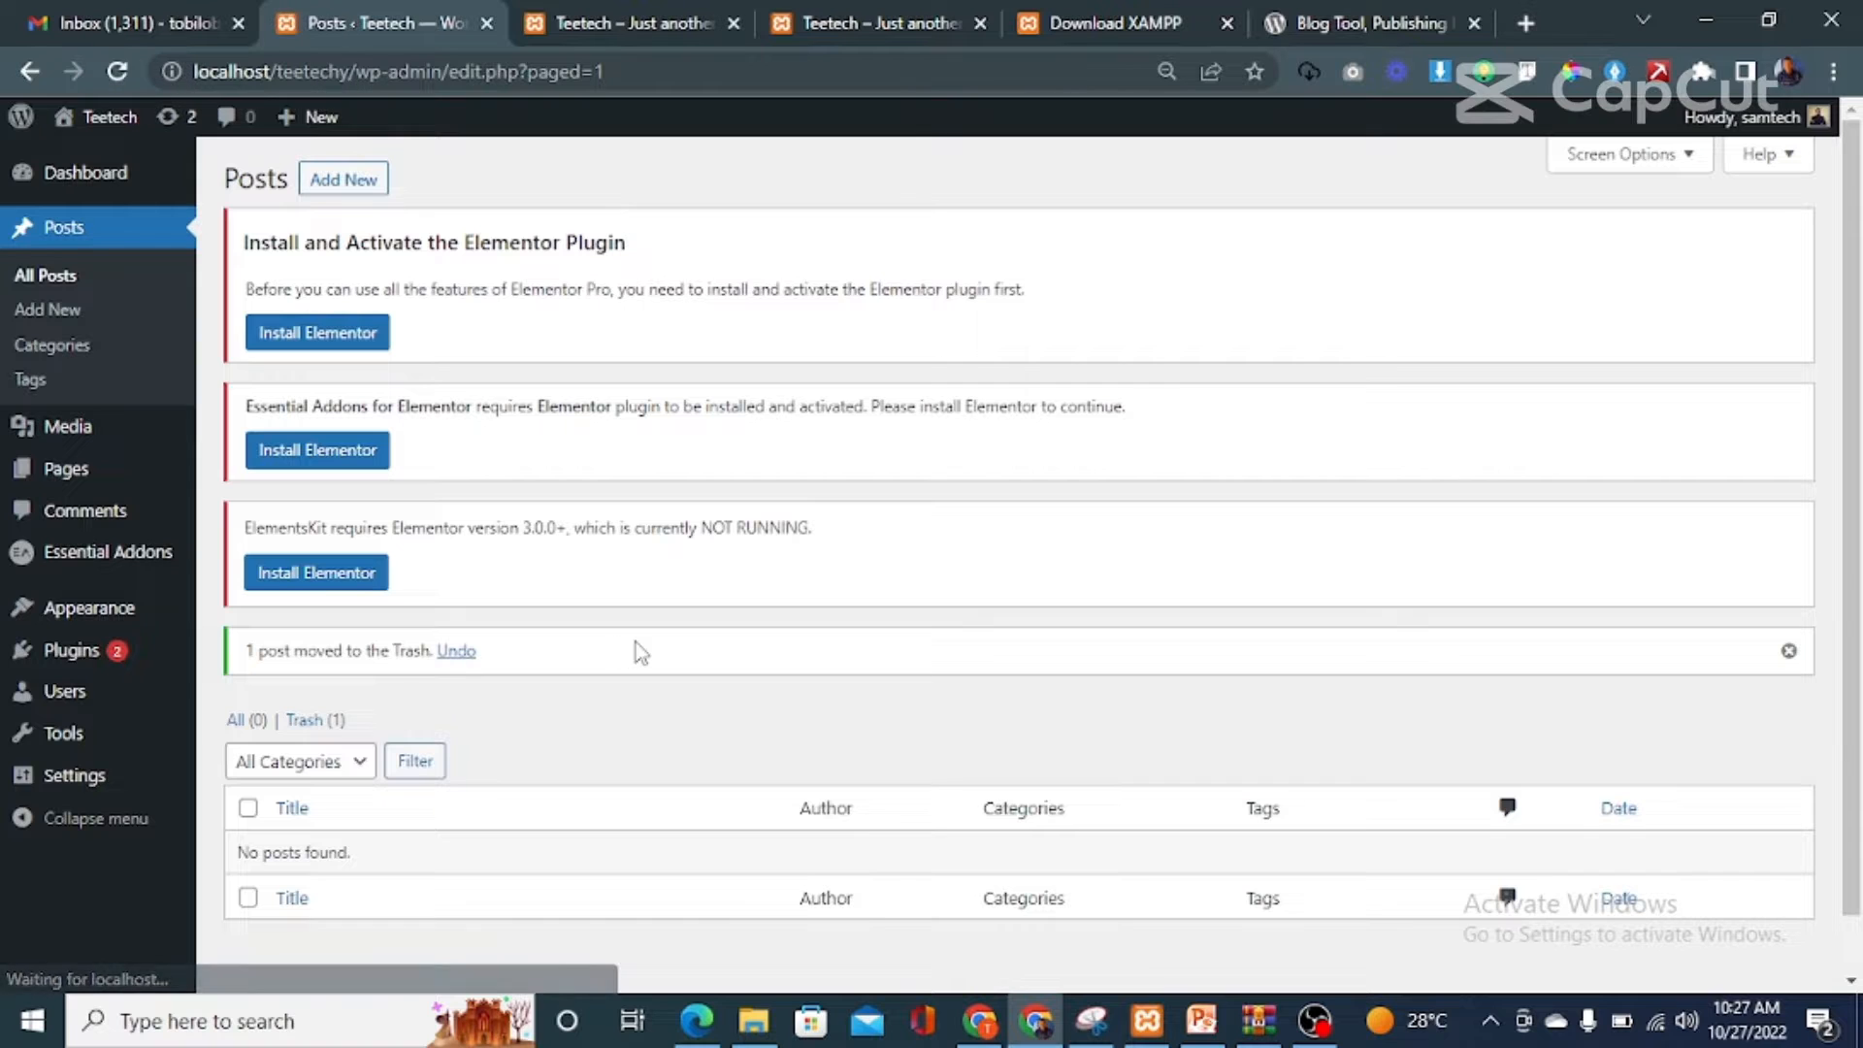
Start adding a new theme and search the theme directory for "astra".
mouse_move(67, 486)
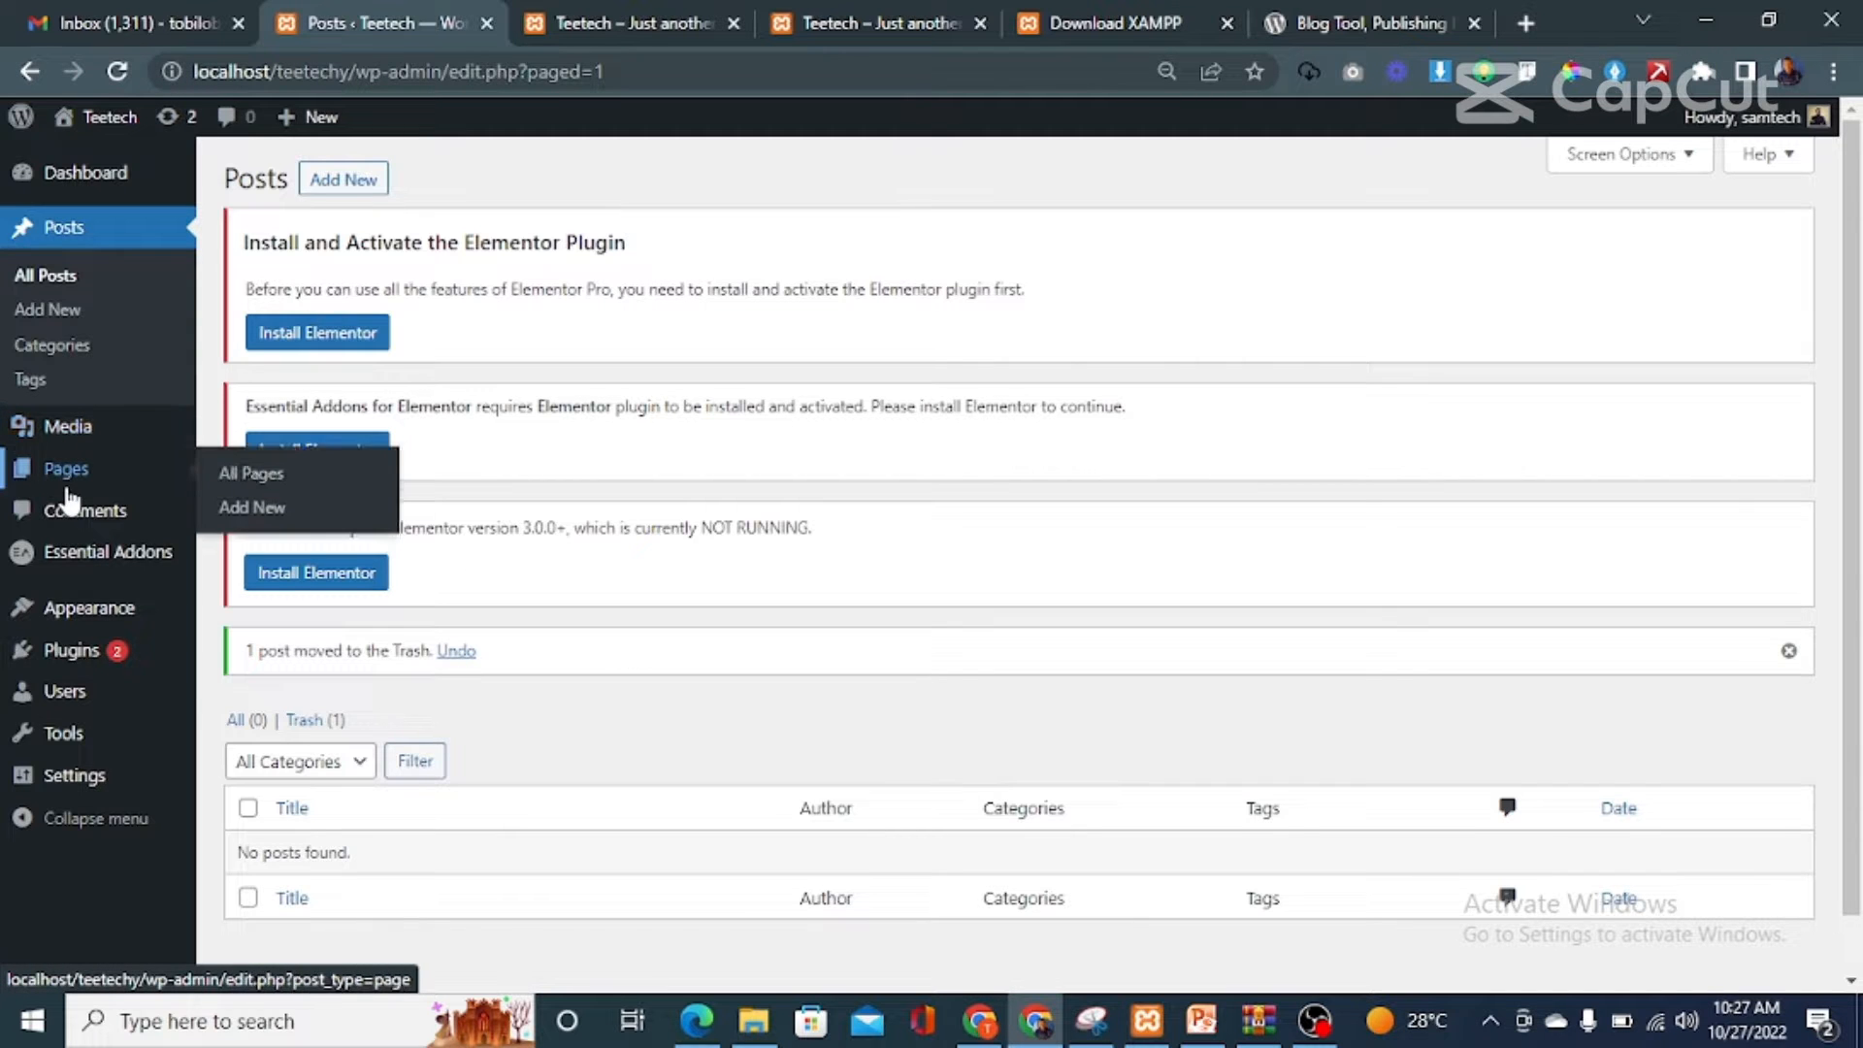
left_click(64, 609)
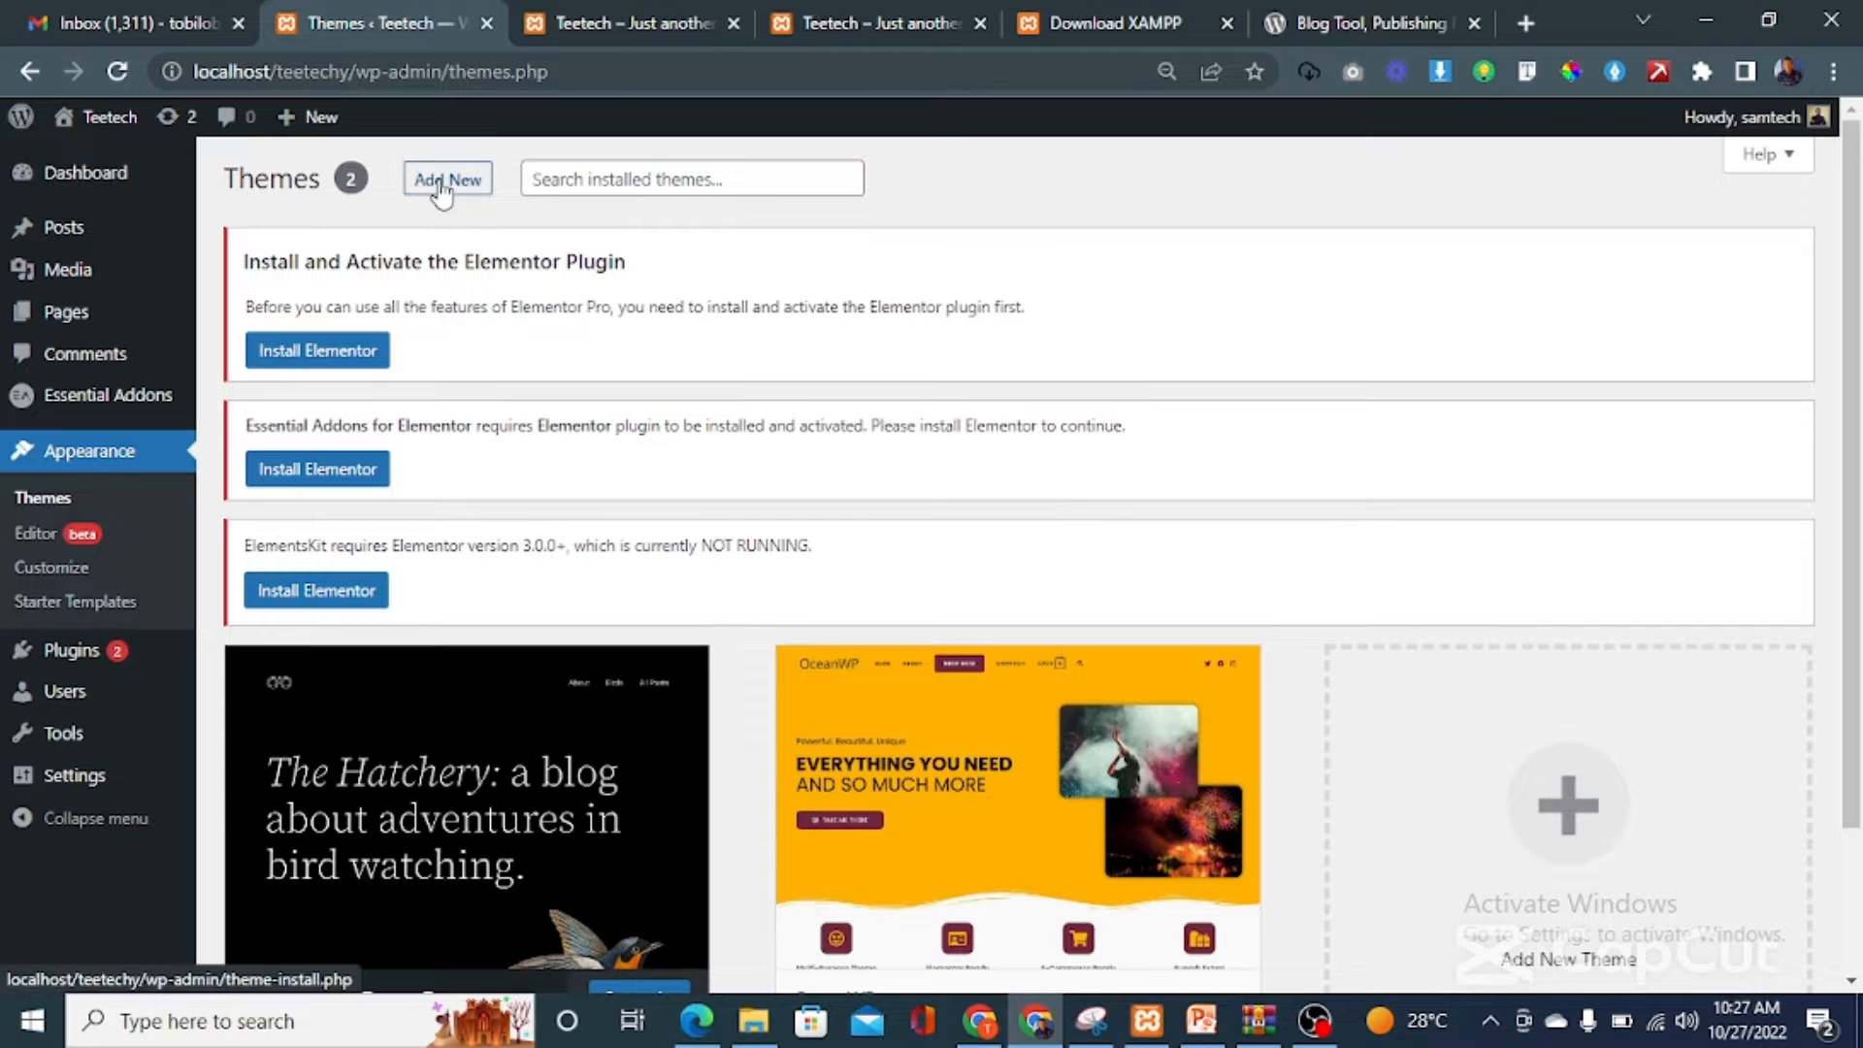
left_click(442, 184)
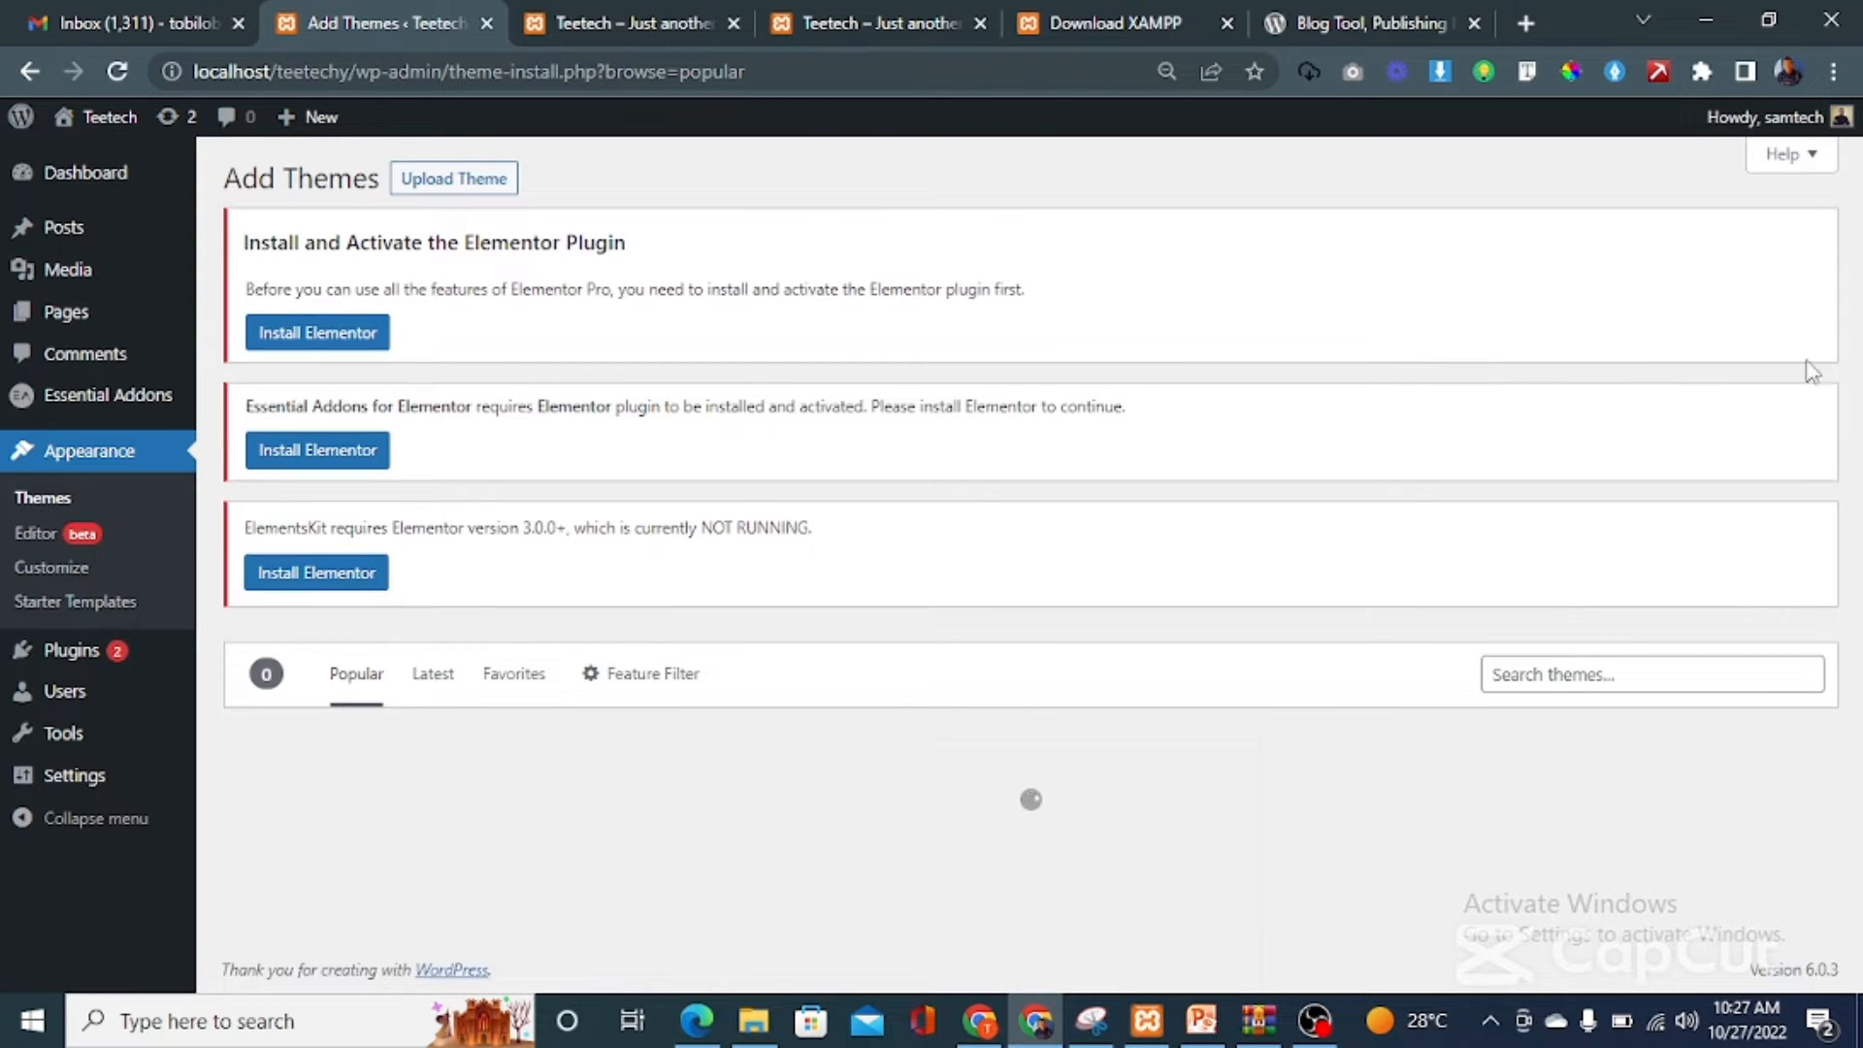
scroll(1690, 352, "down", 3)
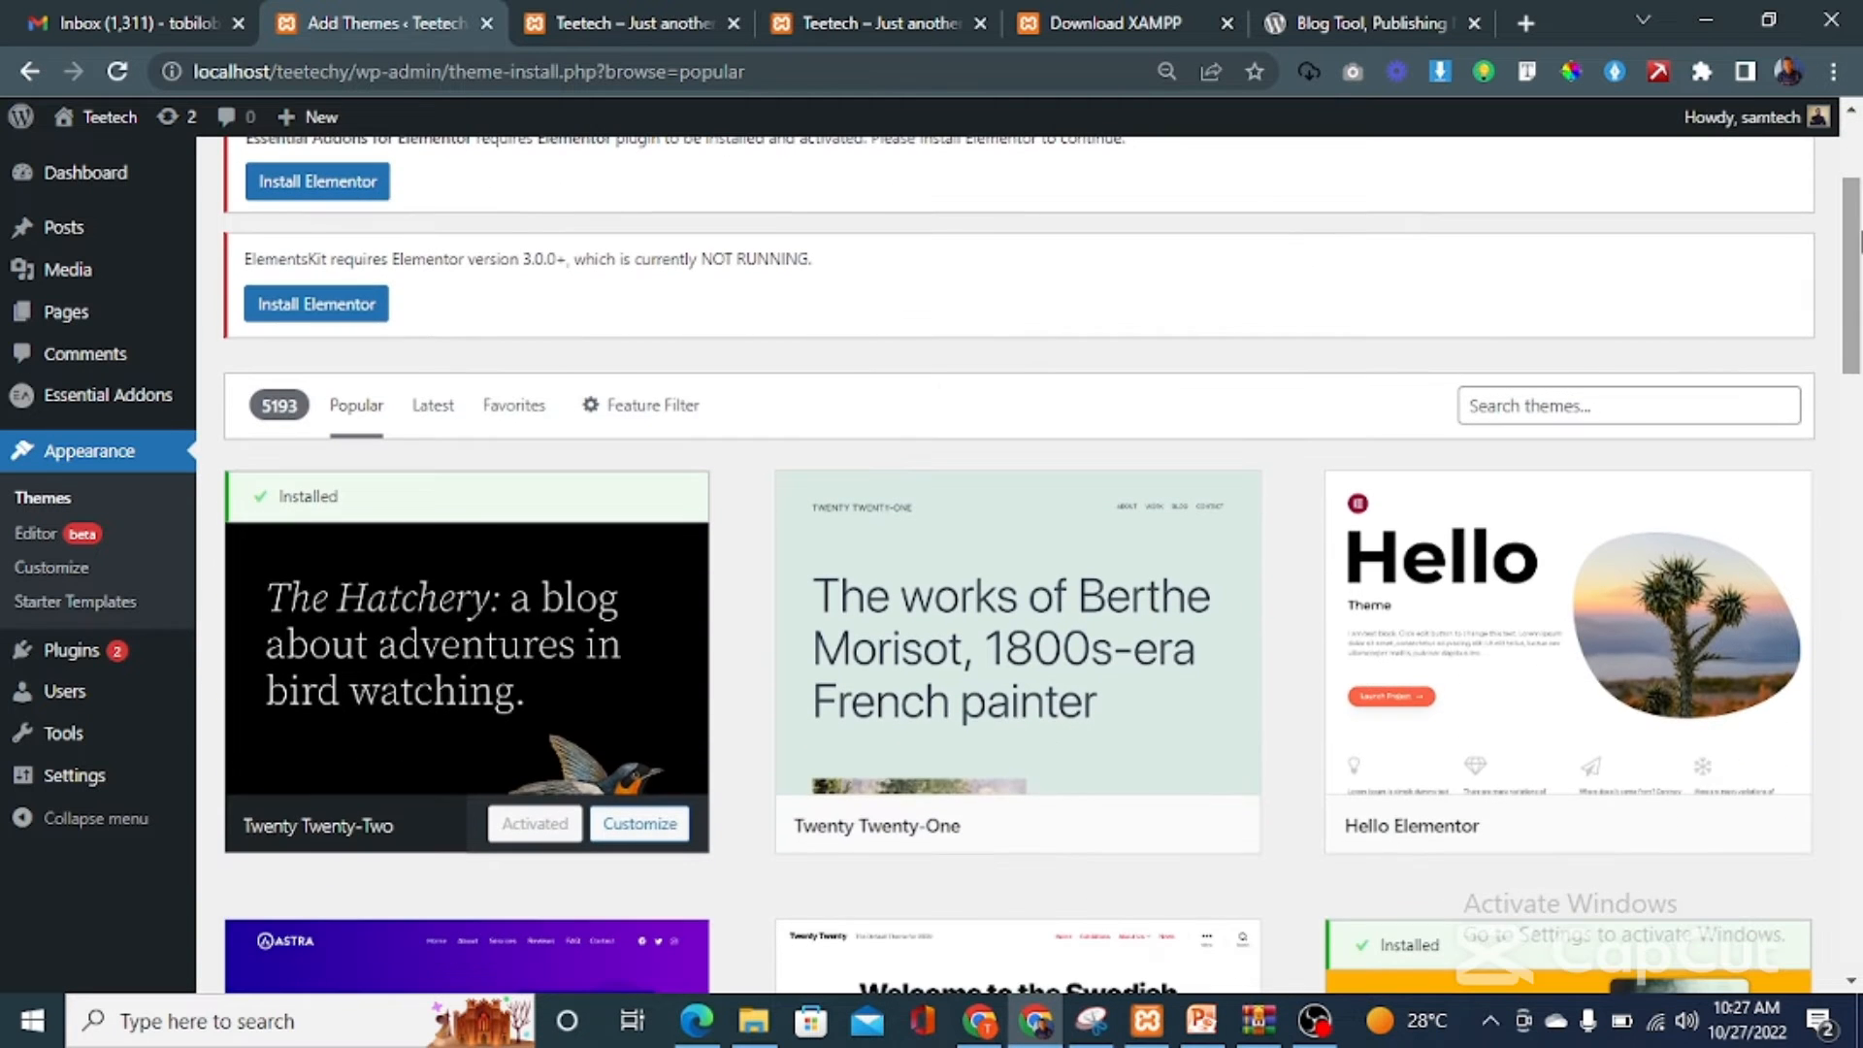
left_click(1531, 403)
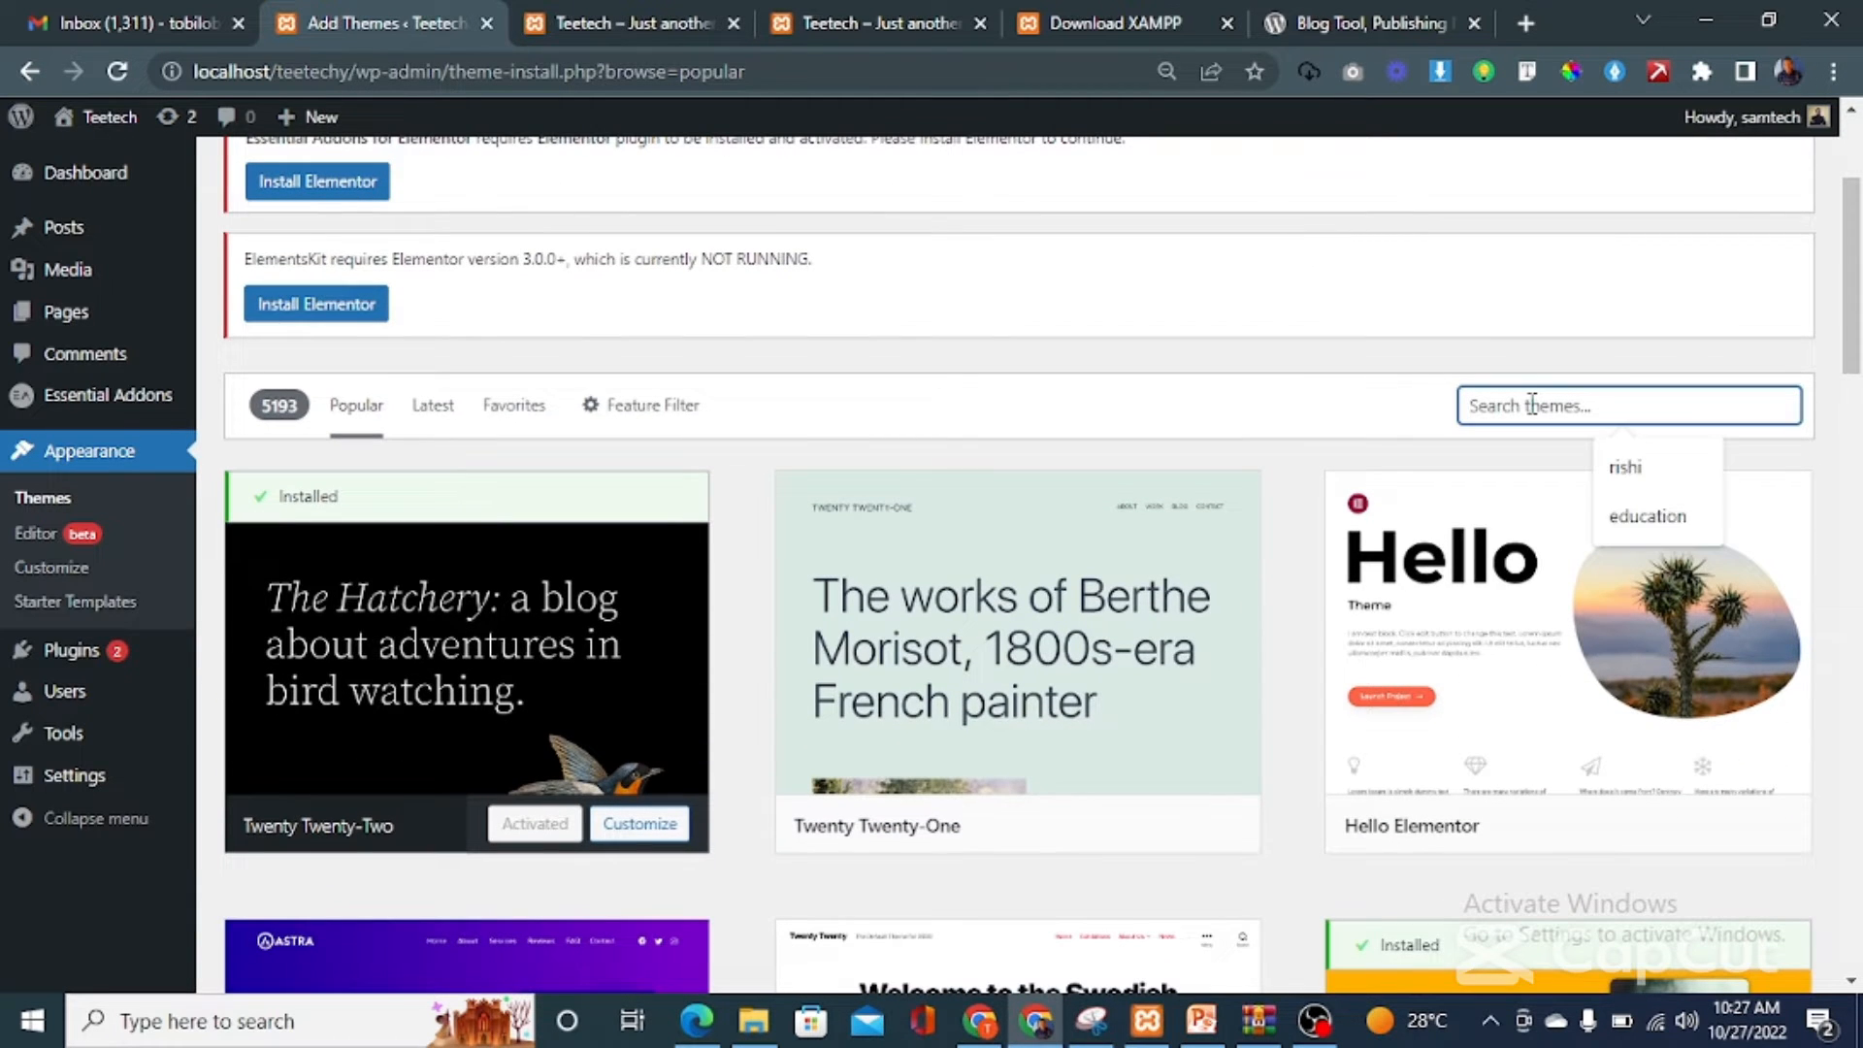
type("astra")
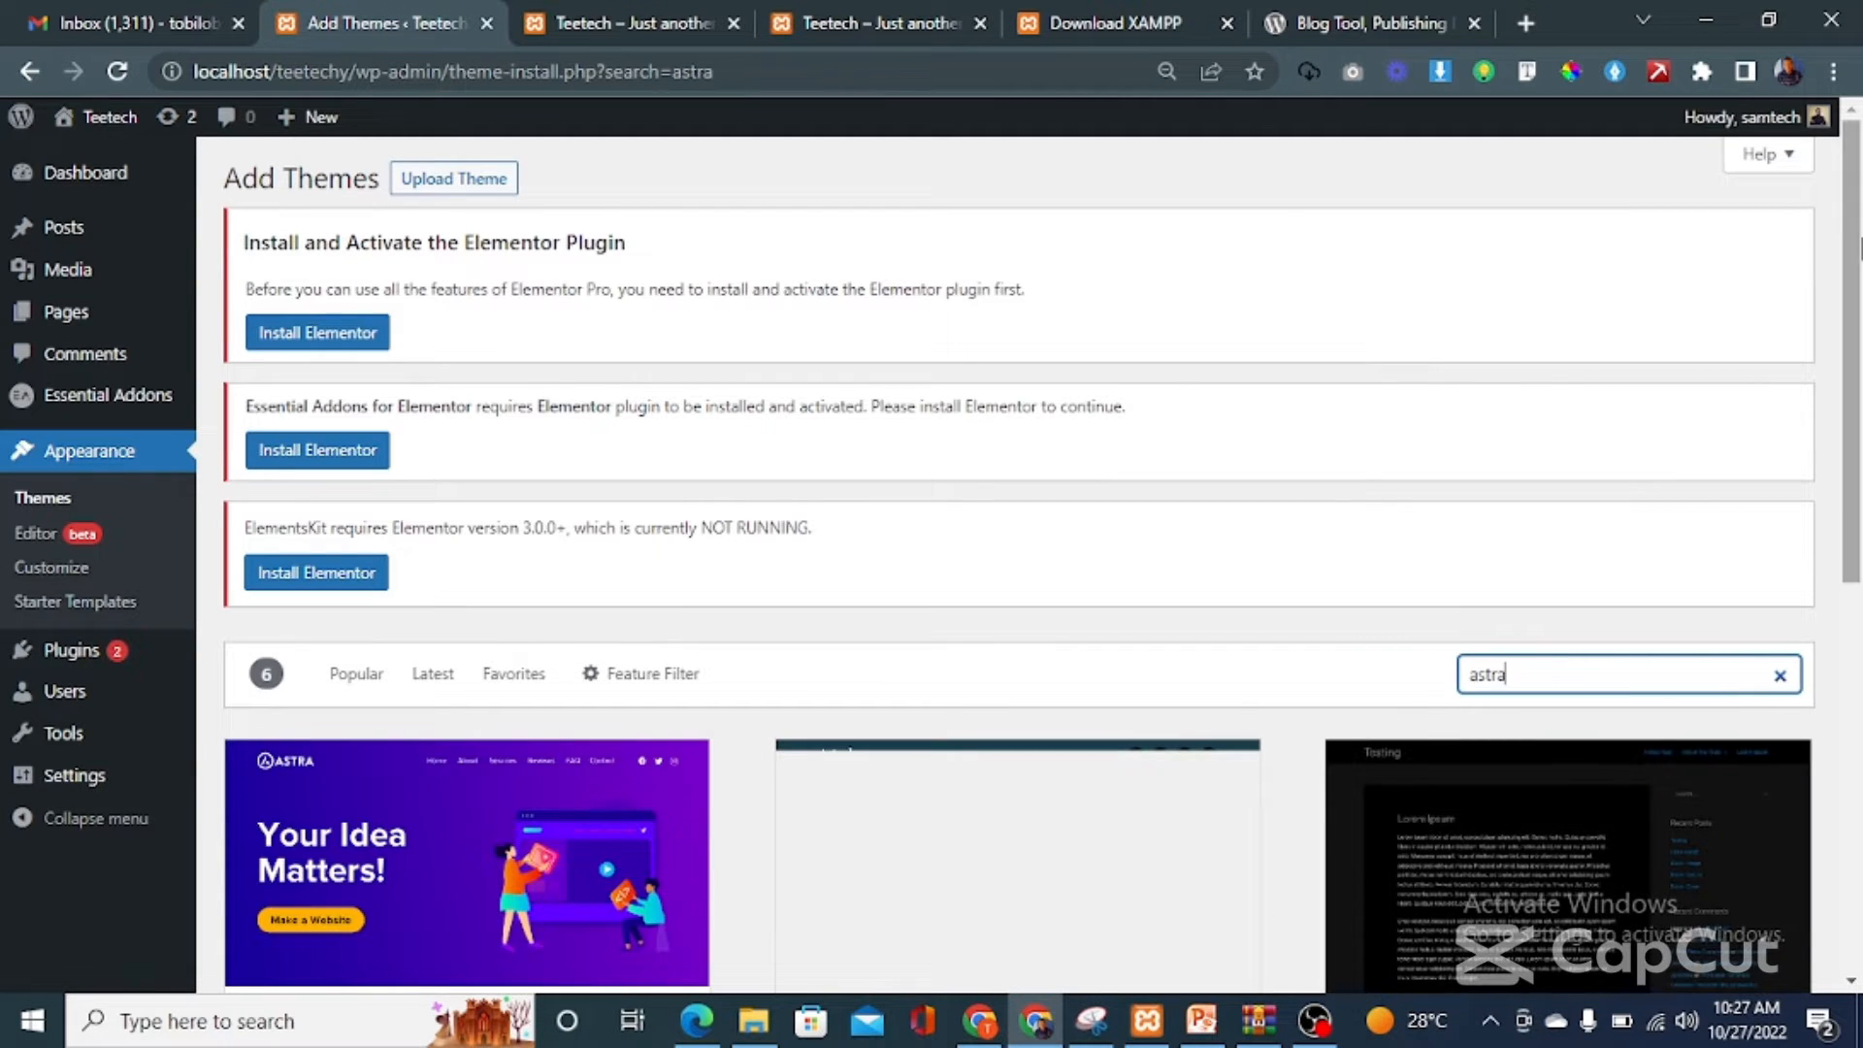
Install the Astra theme from the search results and activate it.
scroll(1855, 398, "down", 3)
mouse_move(373, 562)
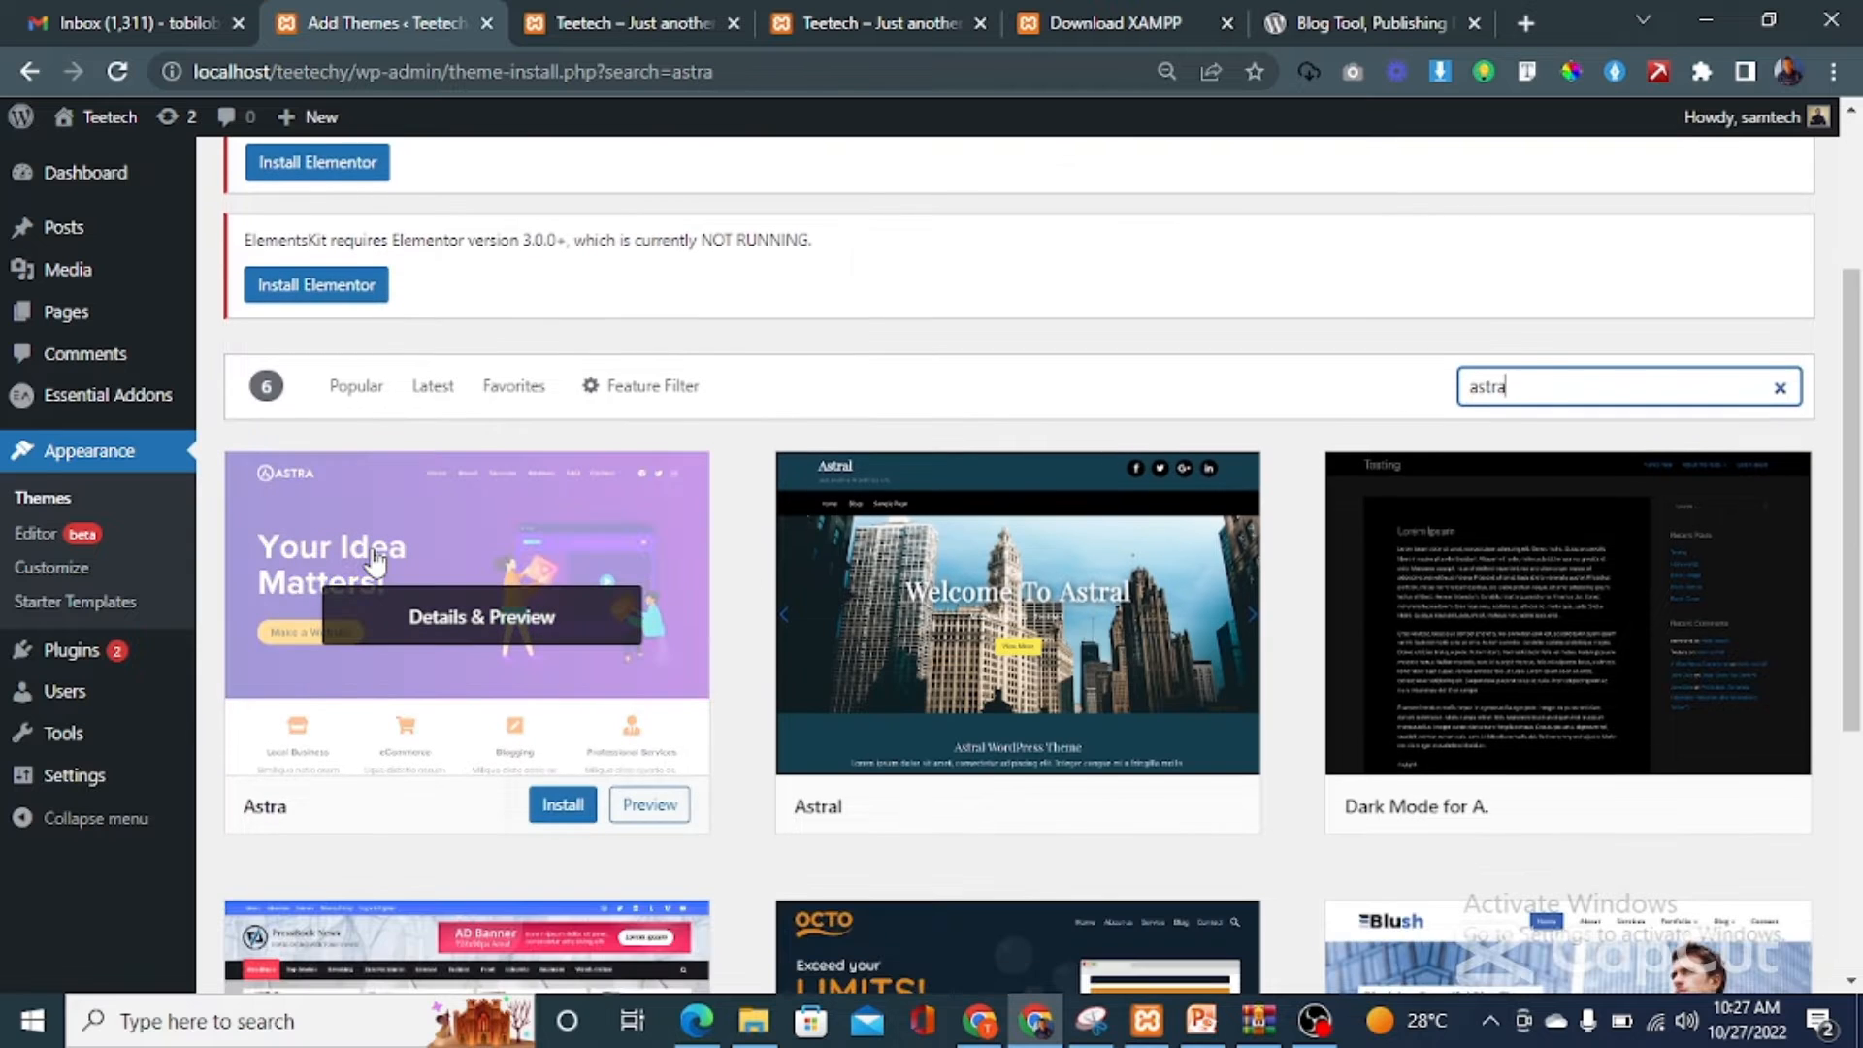
left_click(562, 808)
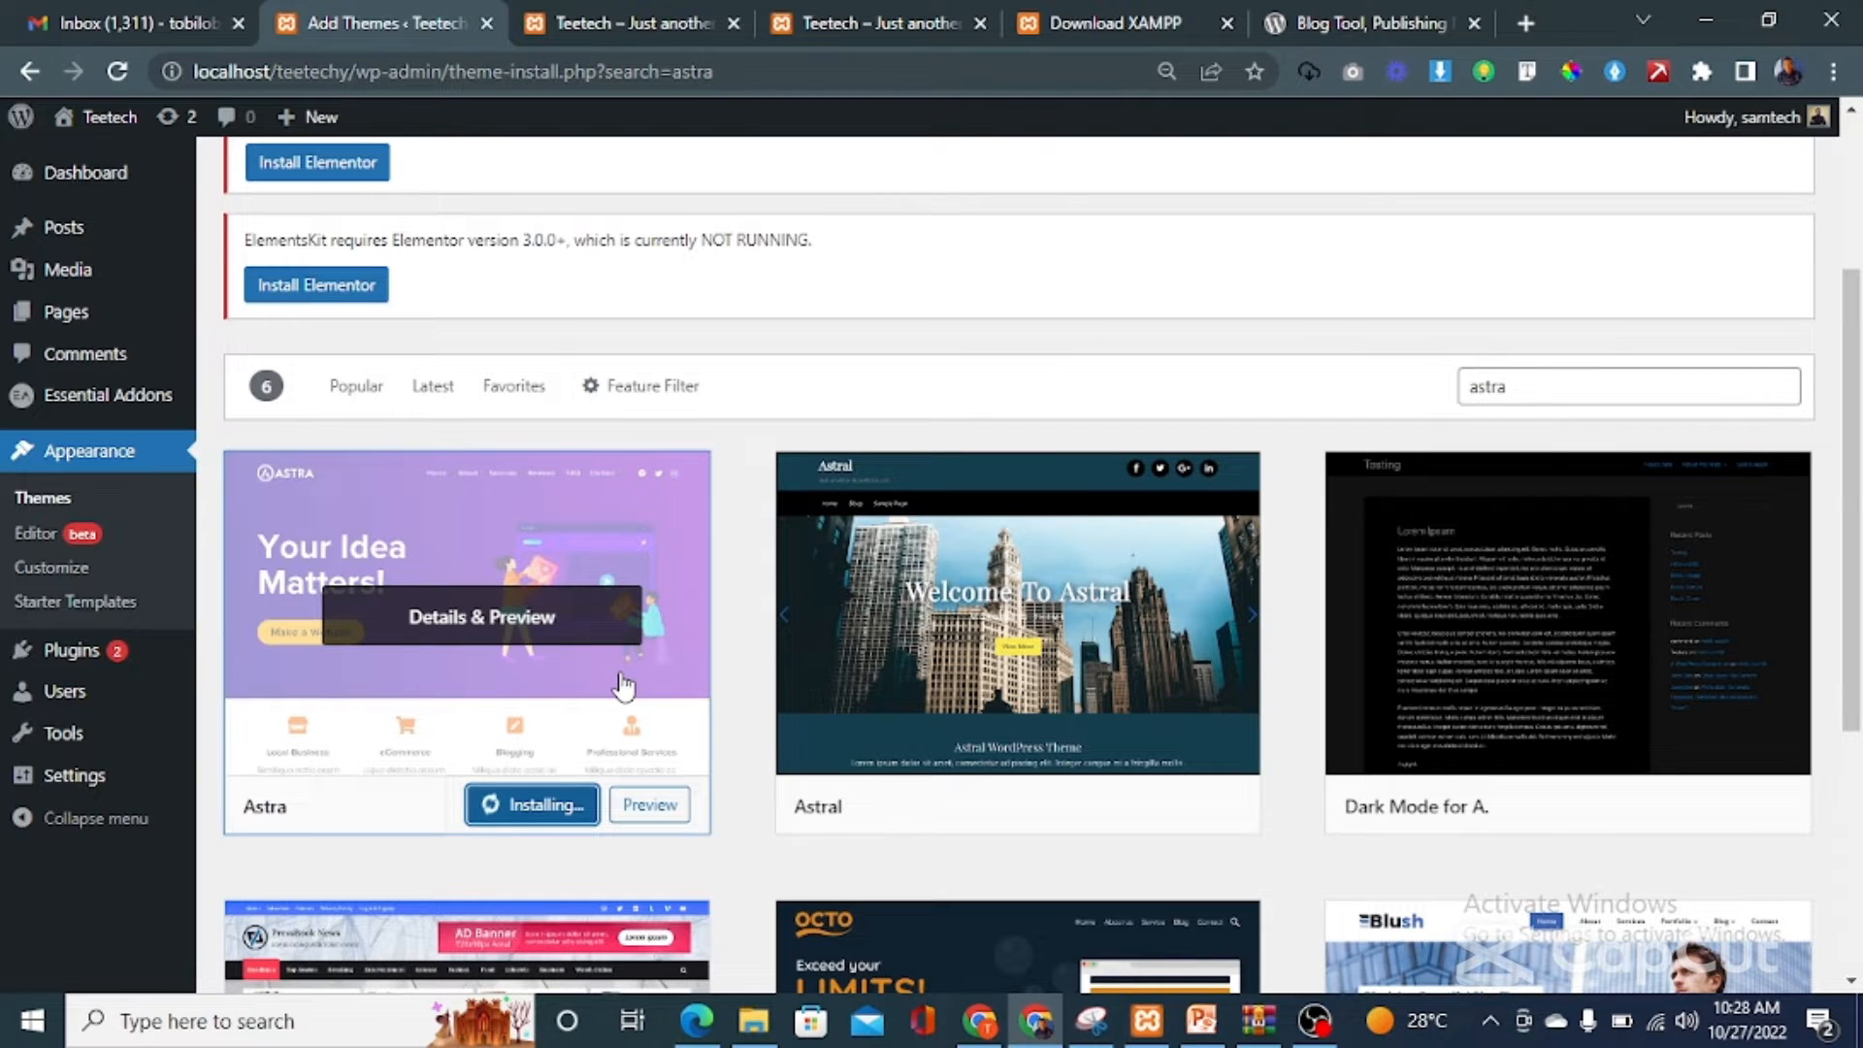
scroll(566, 737, "down", 2)
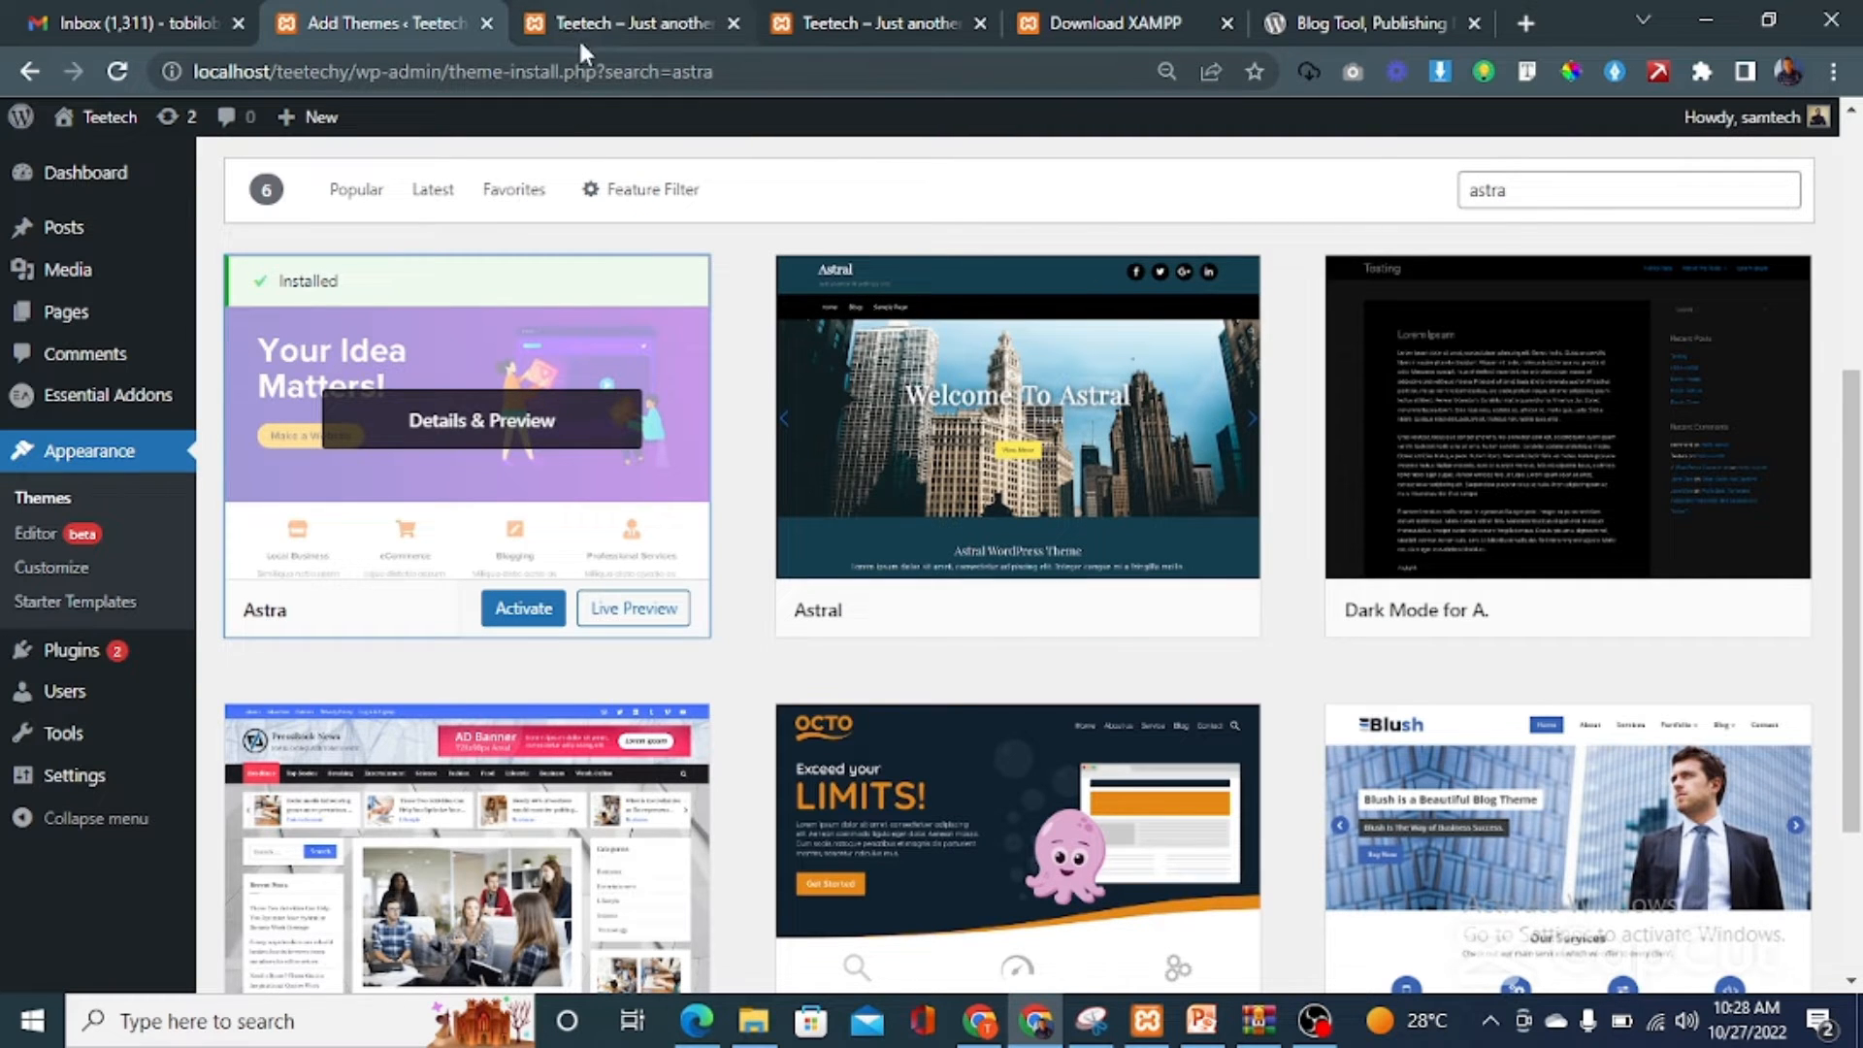
left_click(513, 609)
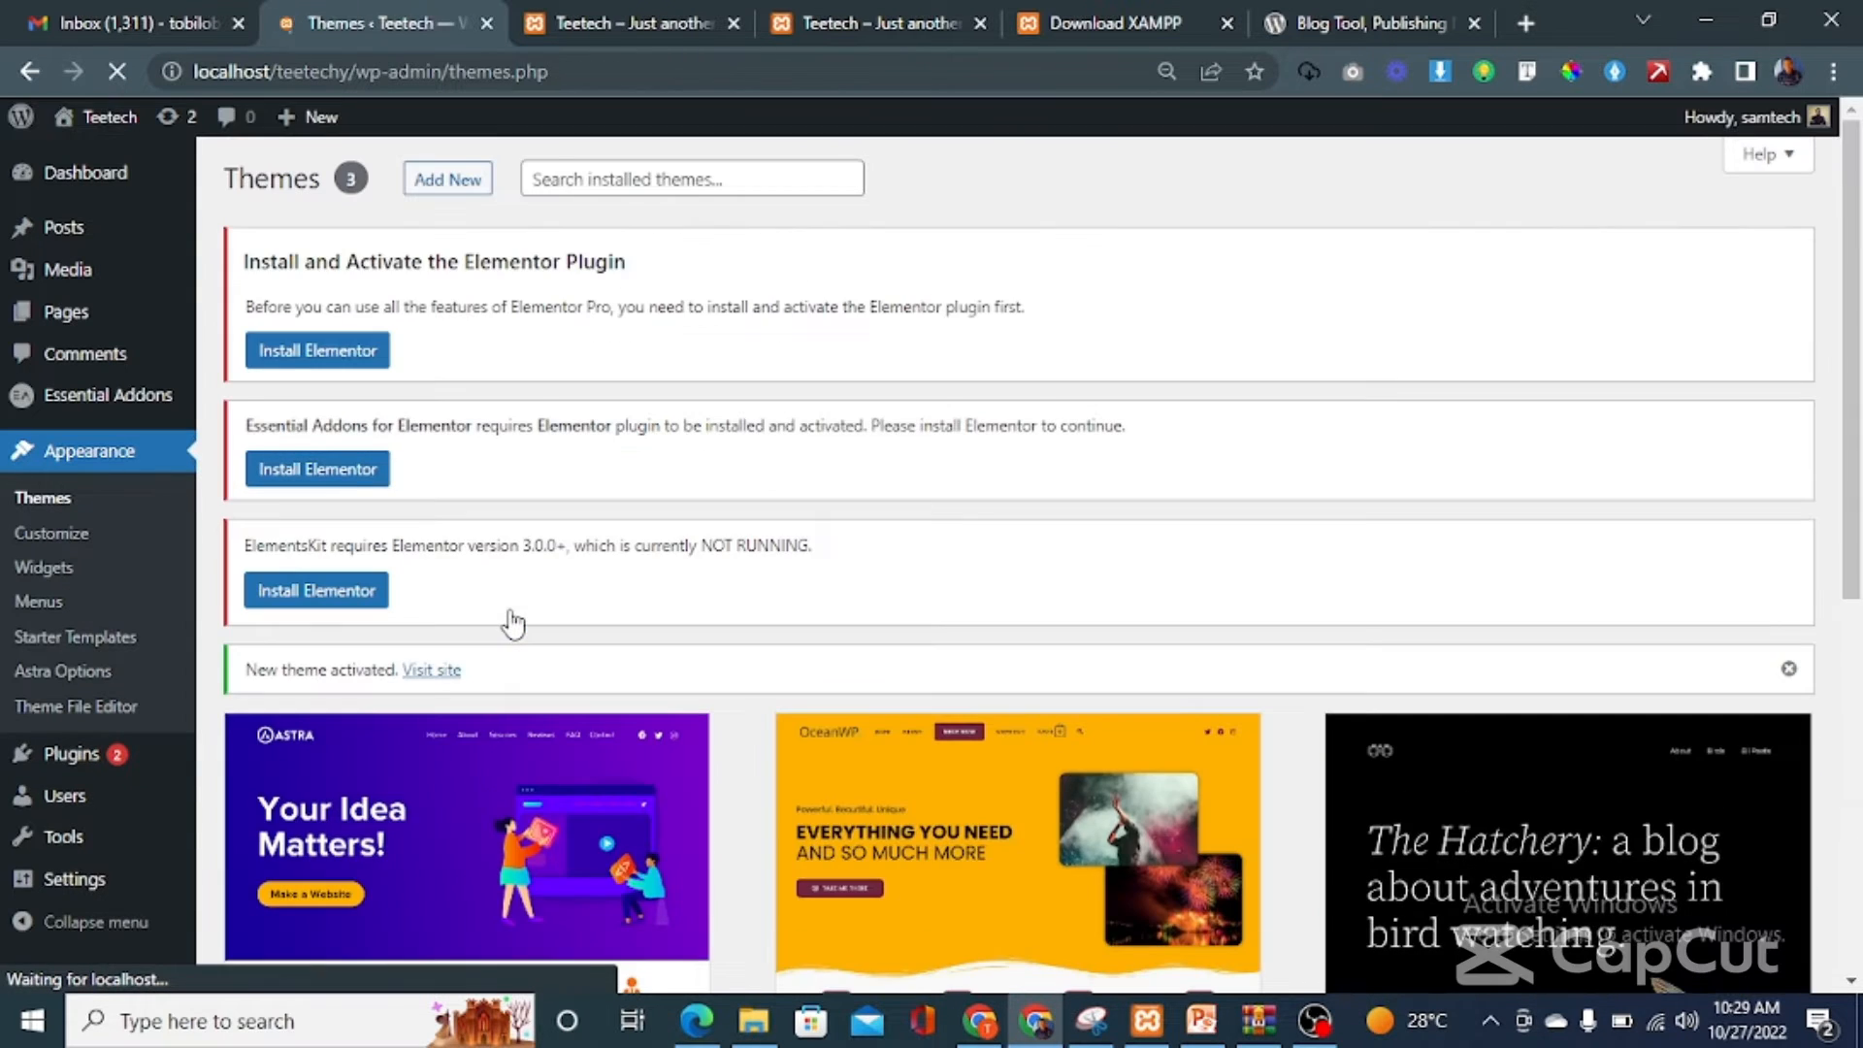
Reload the Teetech site's front end to examine it with the Astra theme, and return to the admin Themes page.
mouse_move(1857, 269)
left_mouse_down()
mouse_move(1859, 447)
mouse_move(1858, 275)
left_mouse_up()
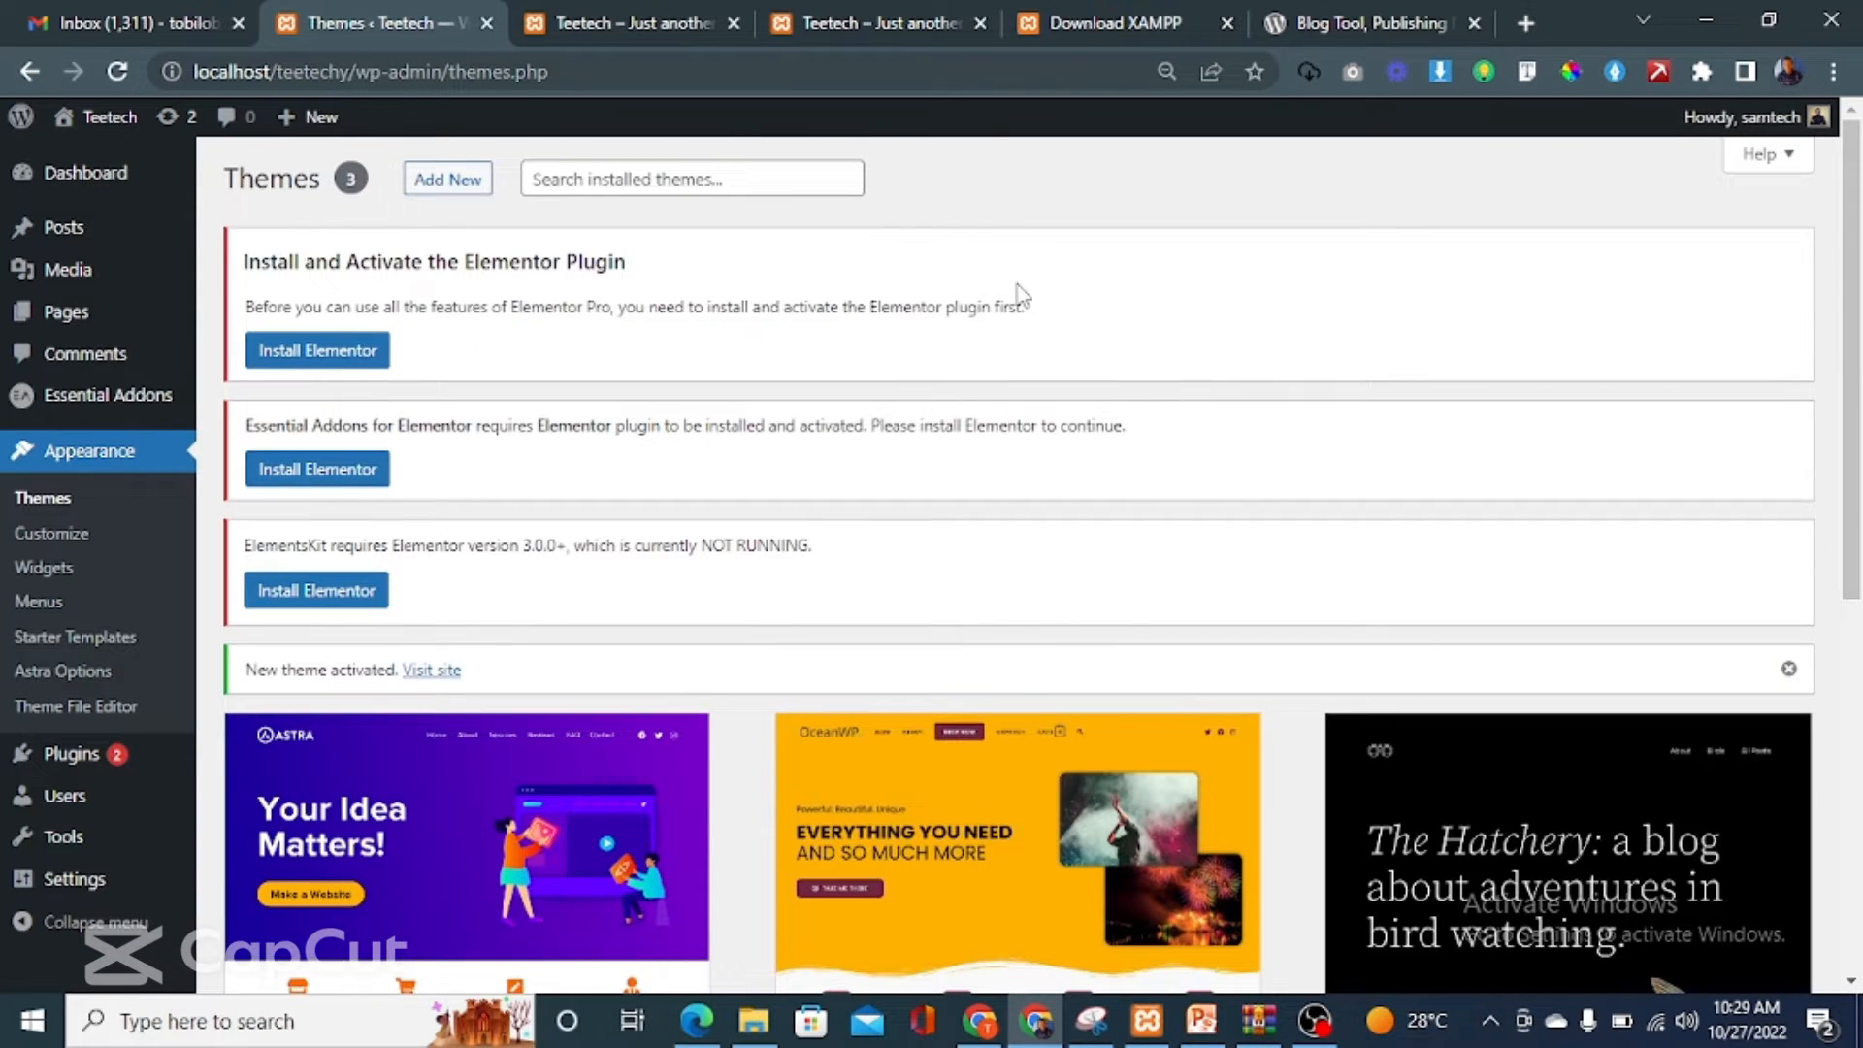
left_click(600, 10)
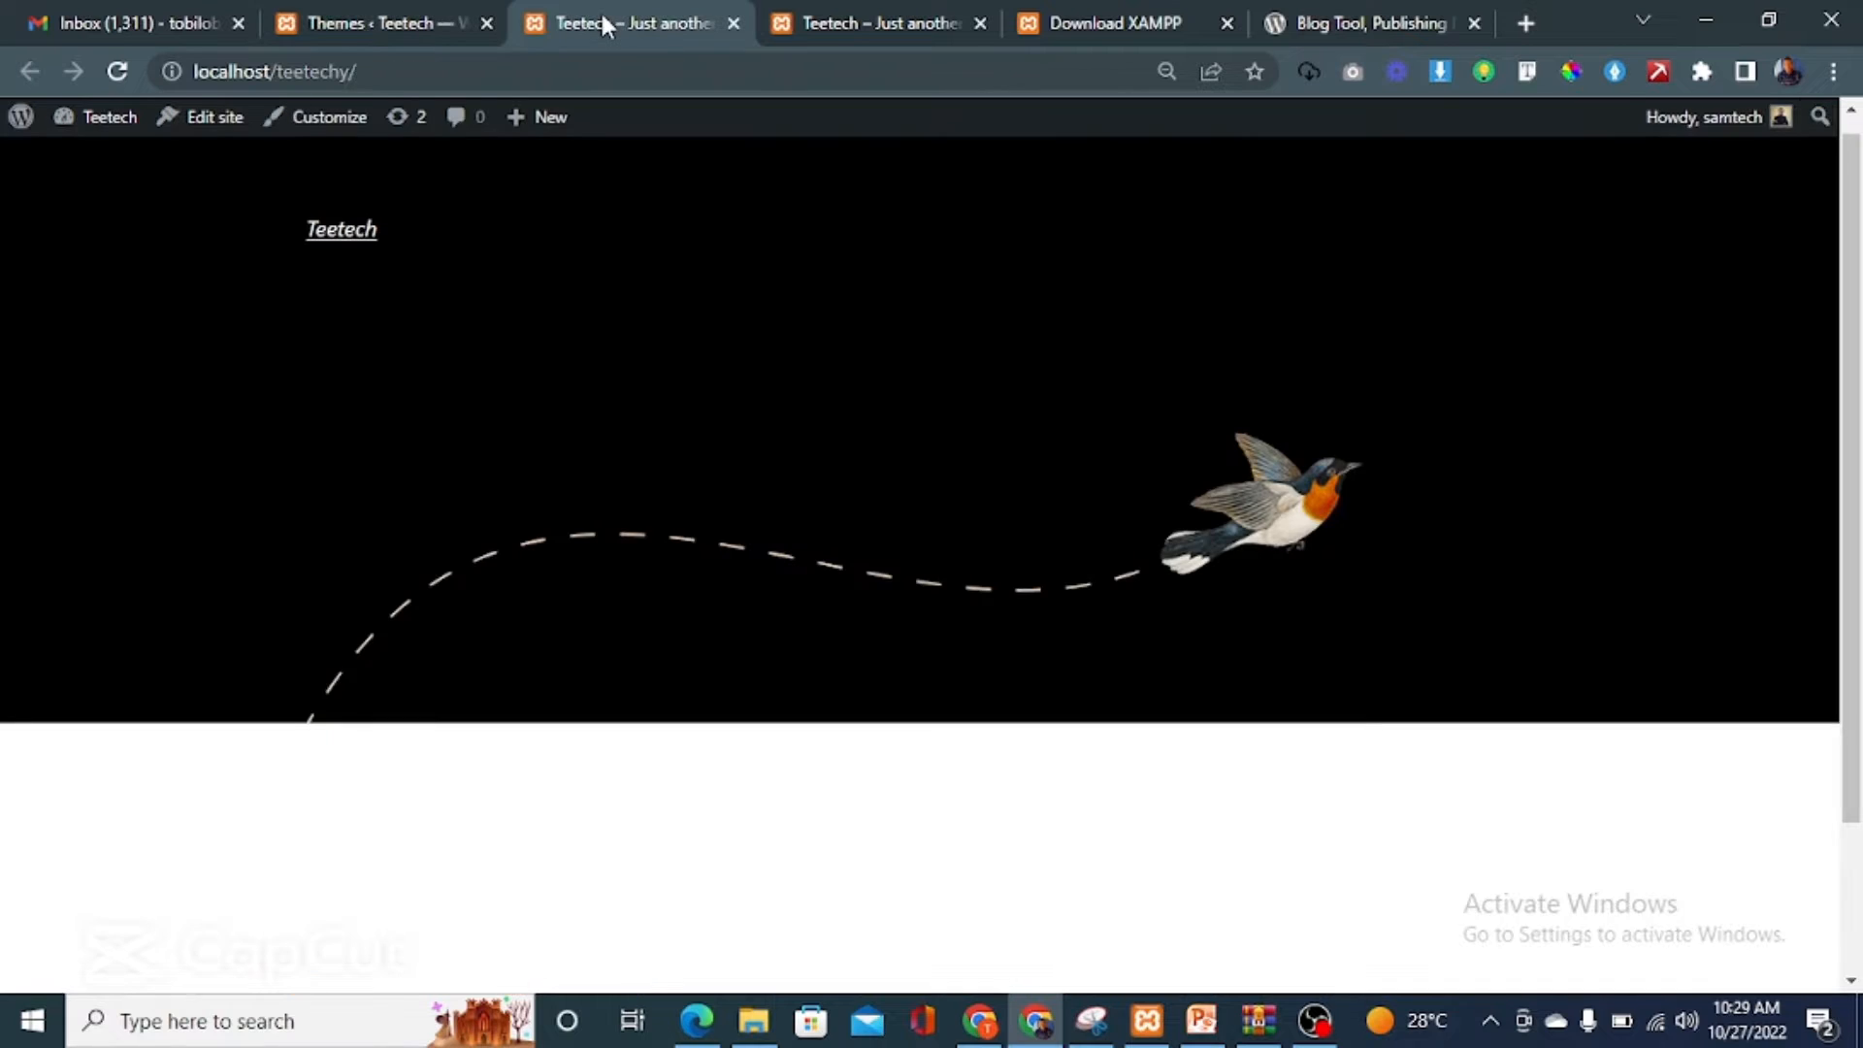
left_click(119, 71)
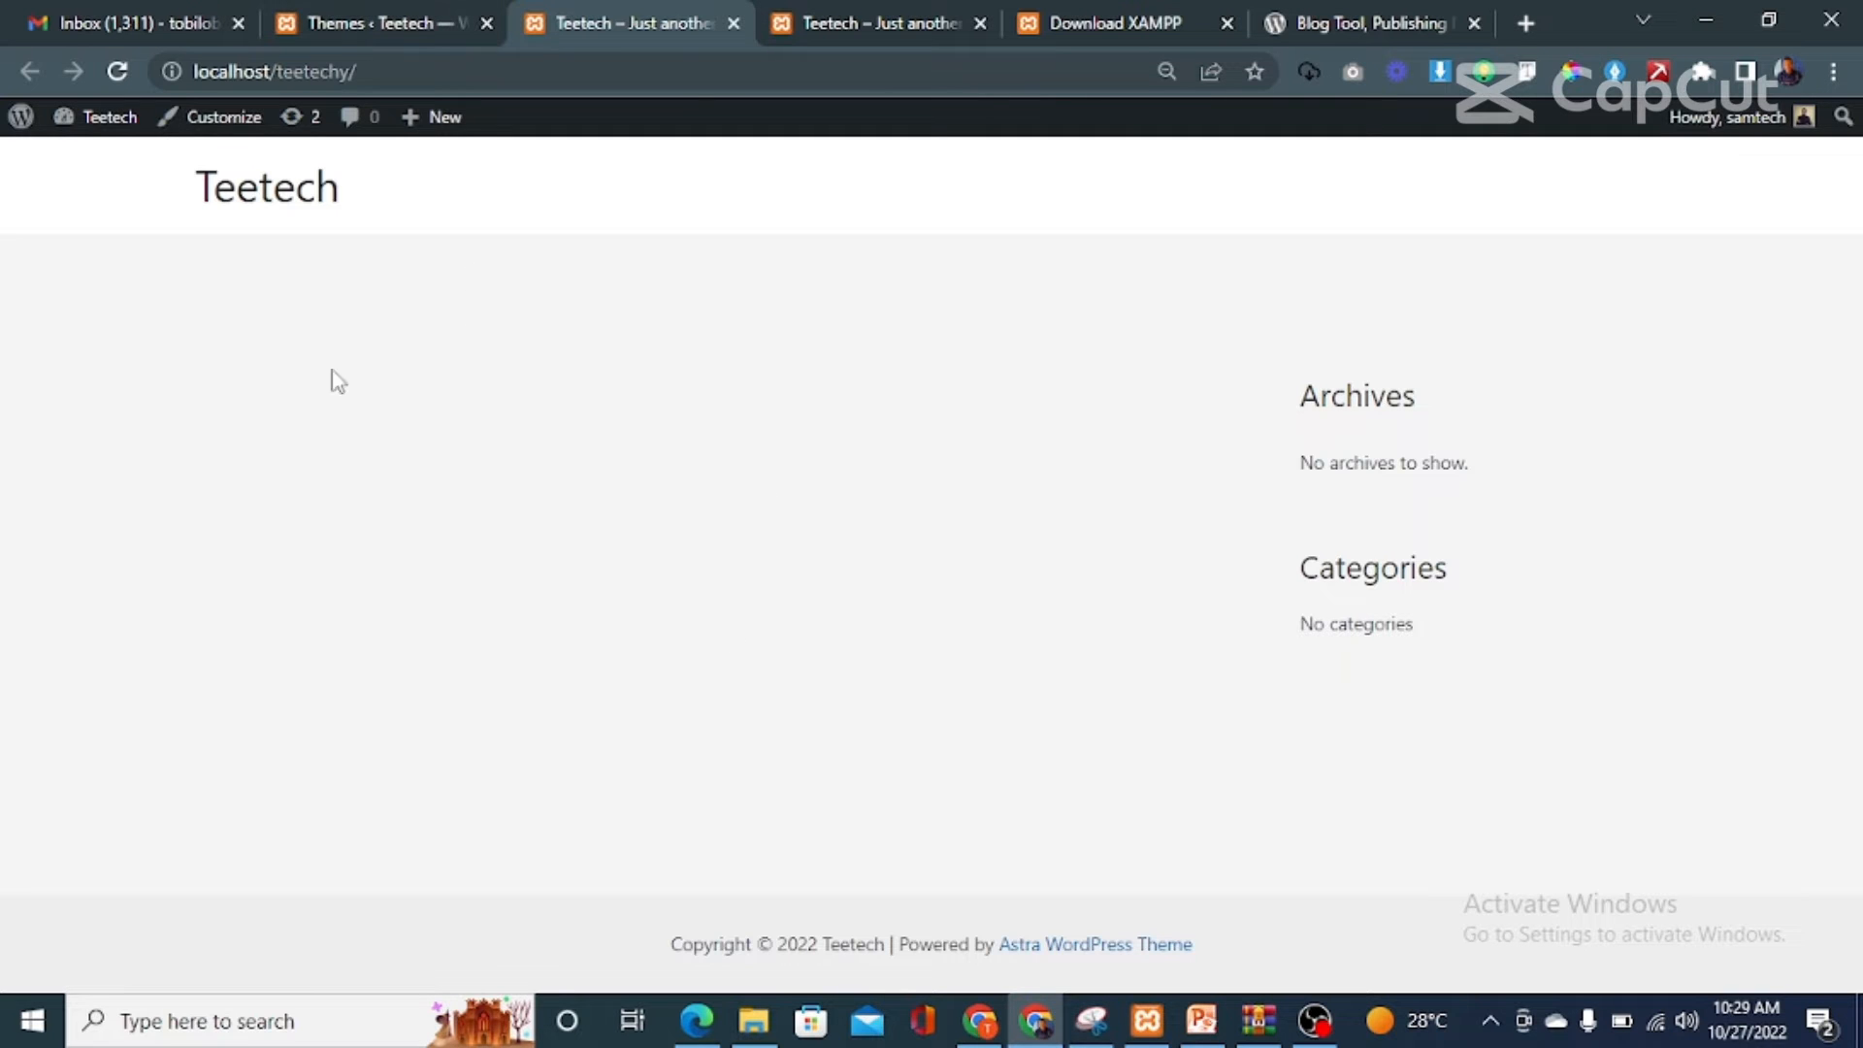
left_click(344, 14)
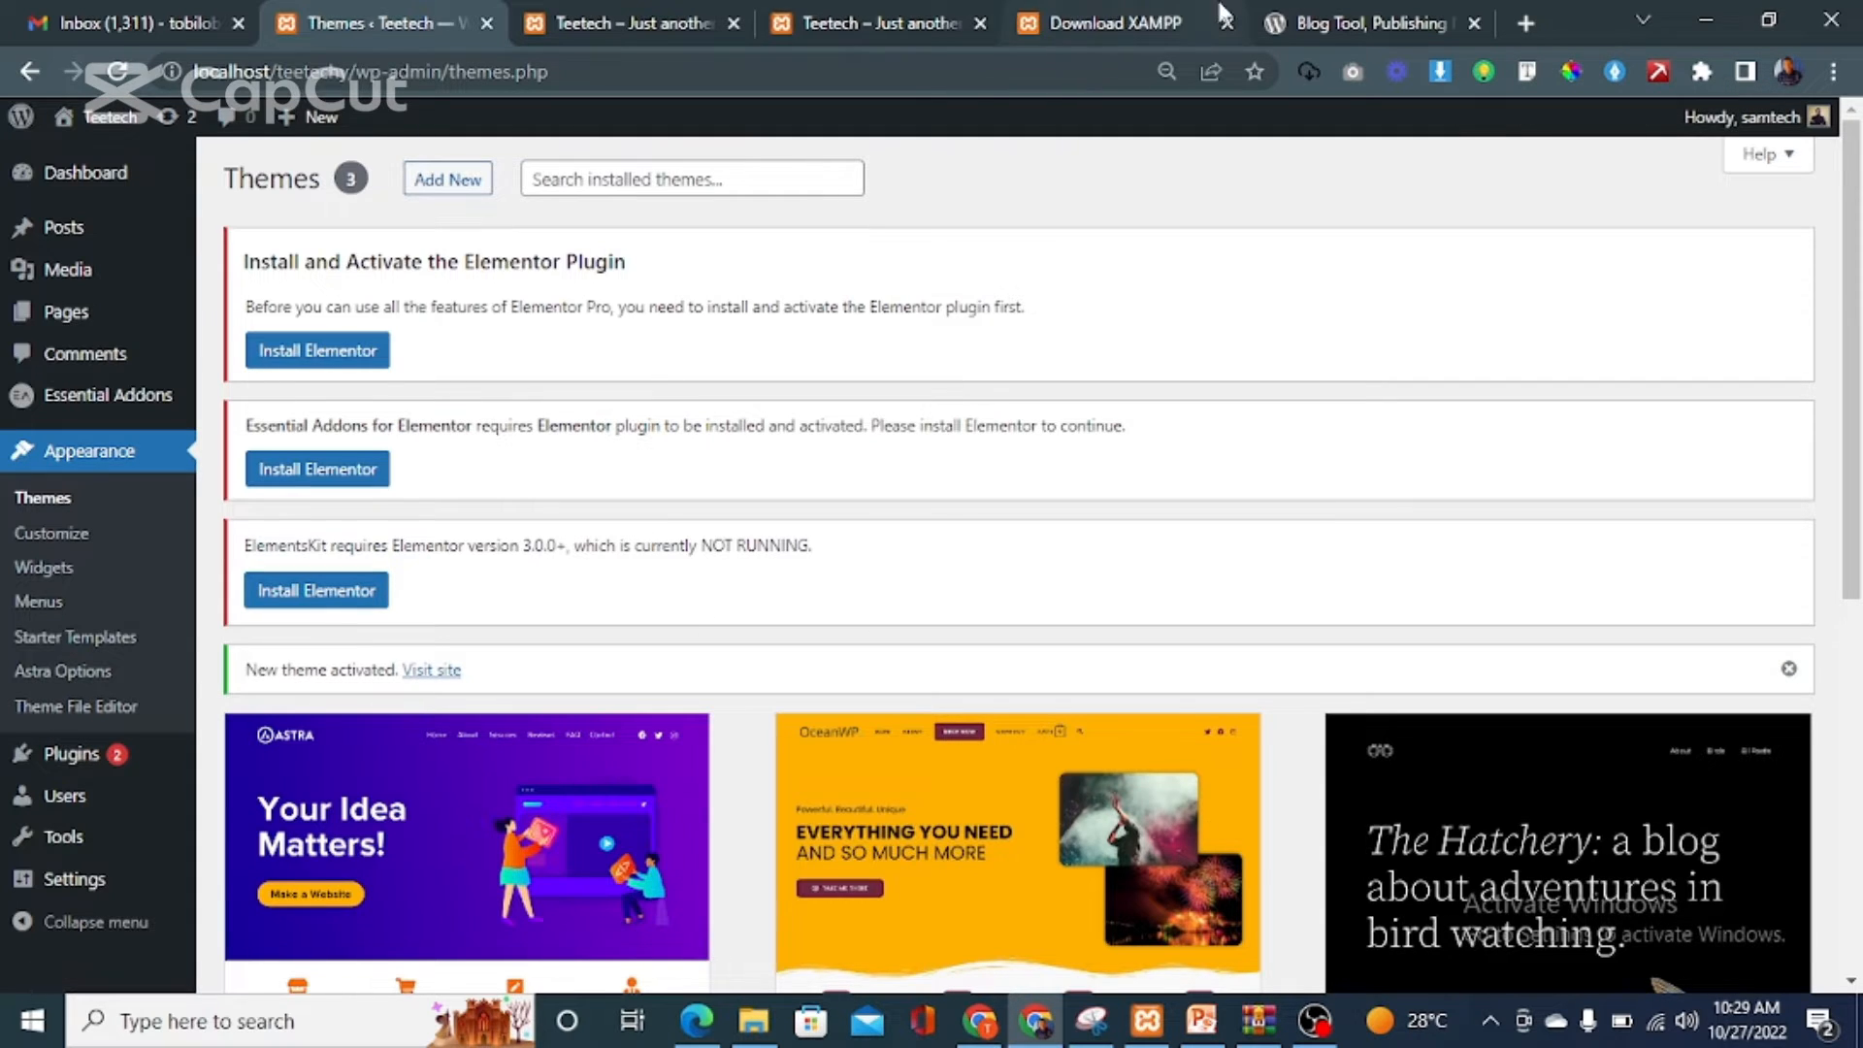
Search the WordPress.org theme directory for "kadence" and download the Kadence theme.
left_click(1362, 27)
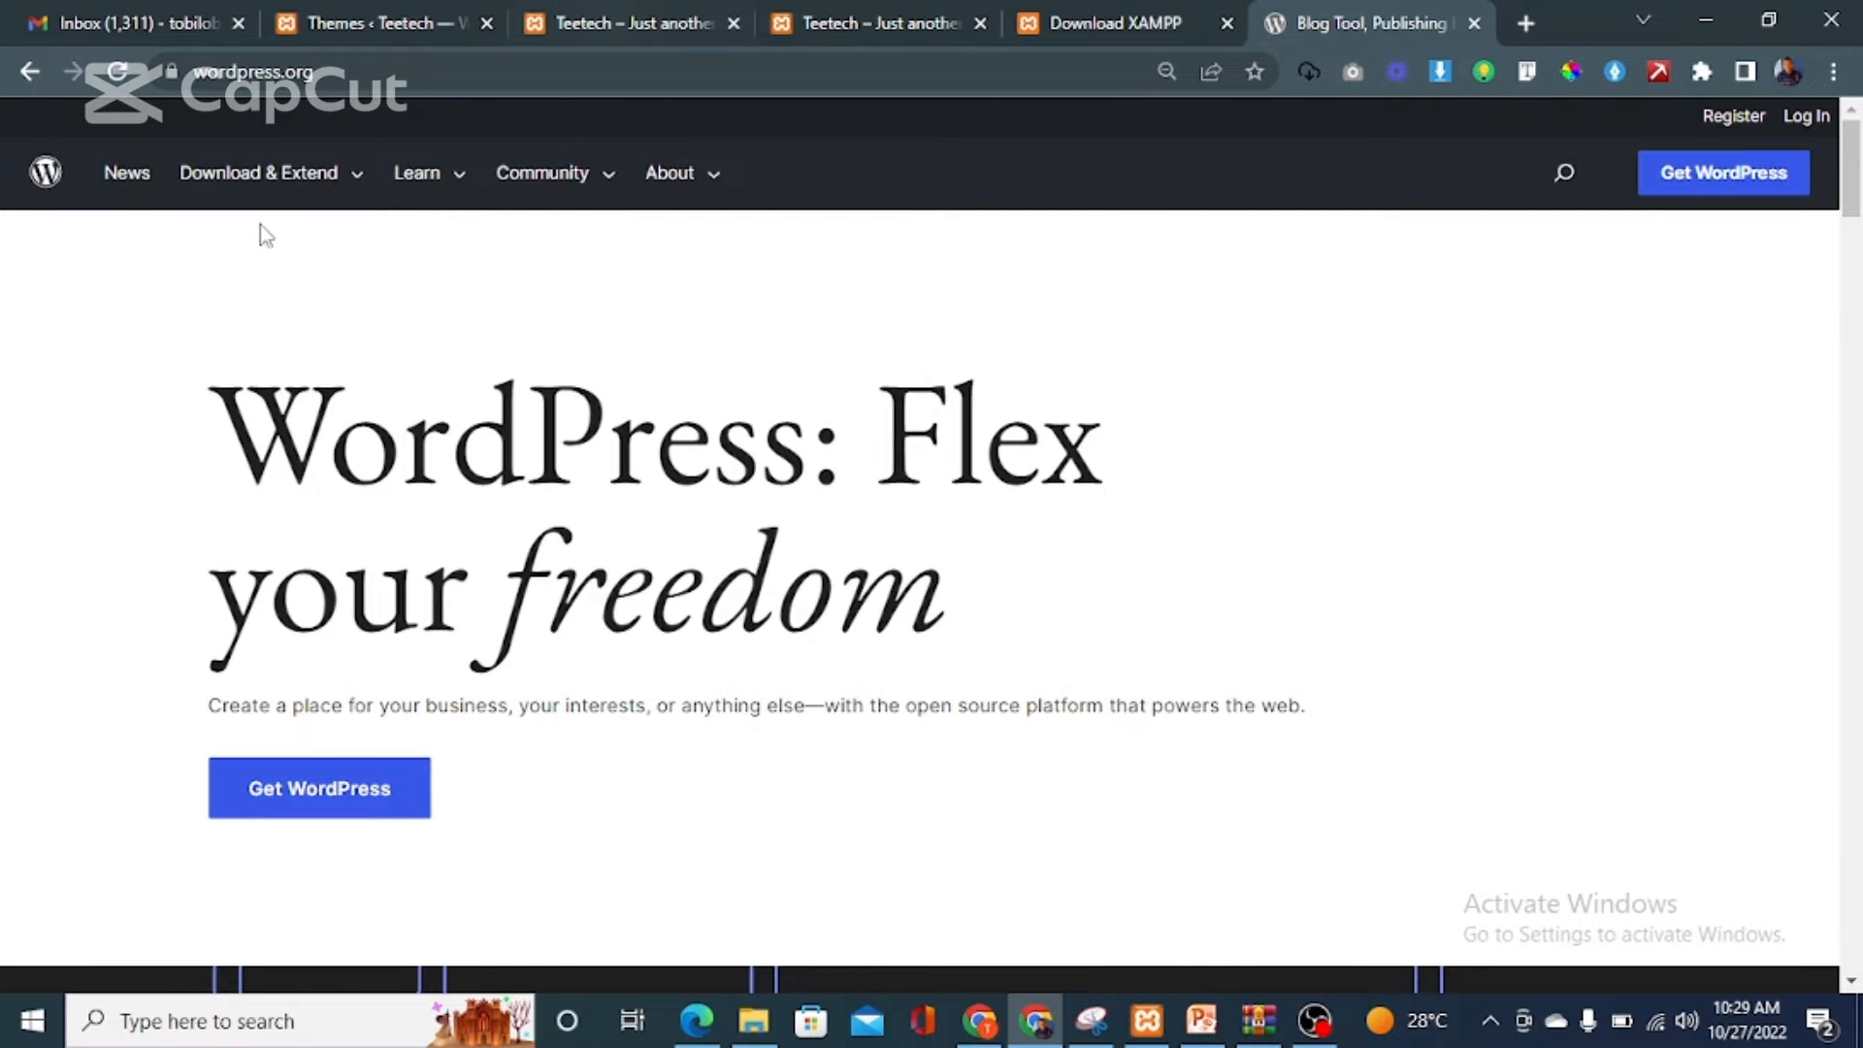
mouse_move(299, 182)
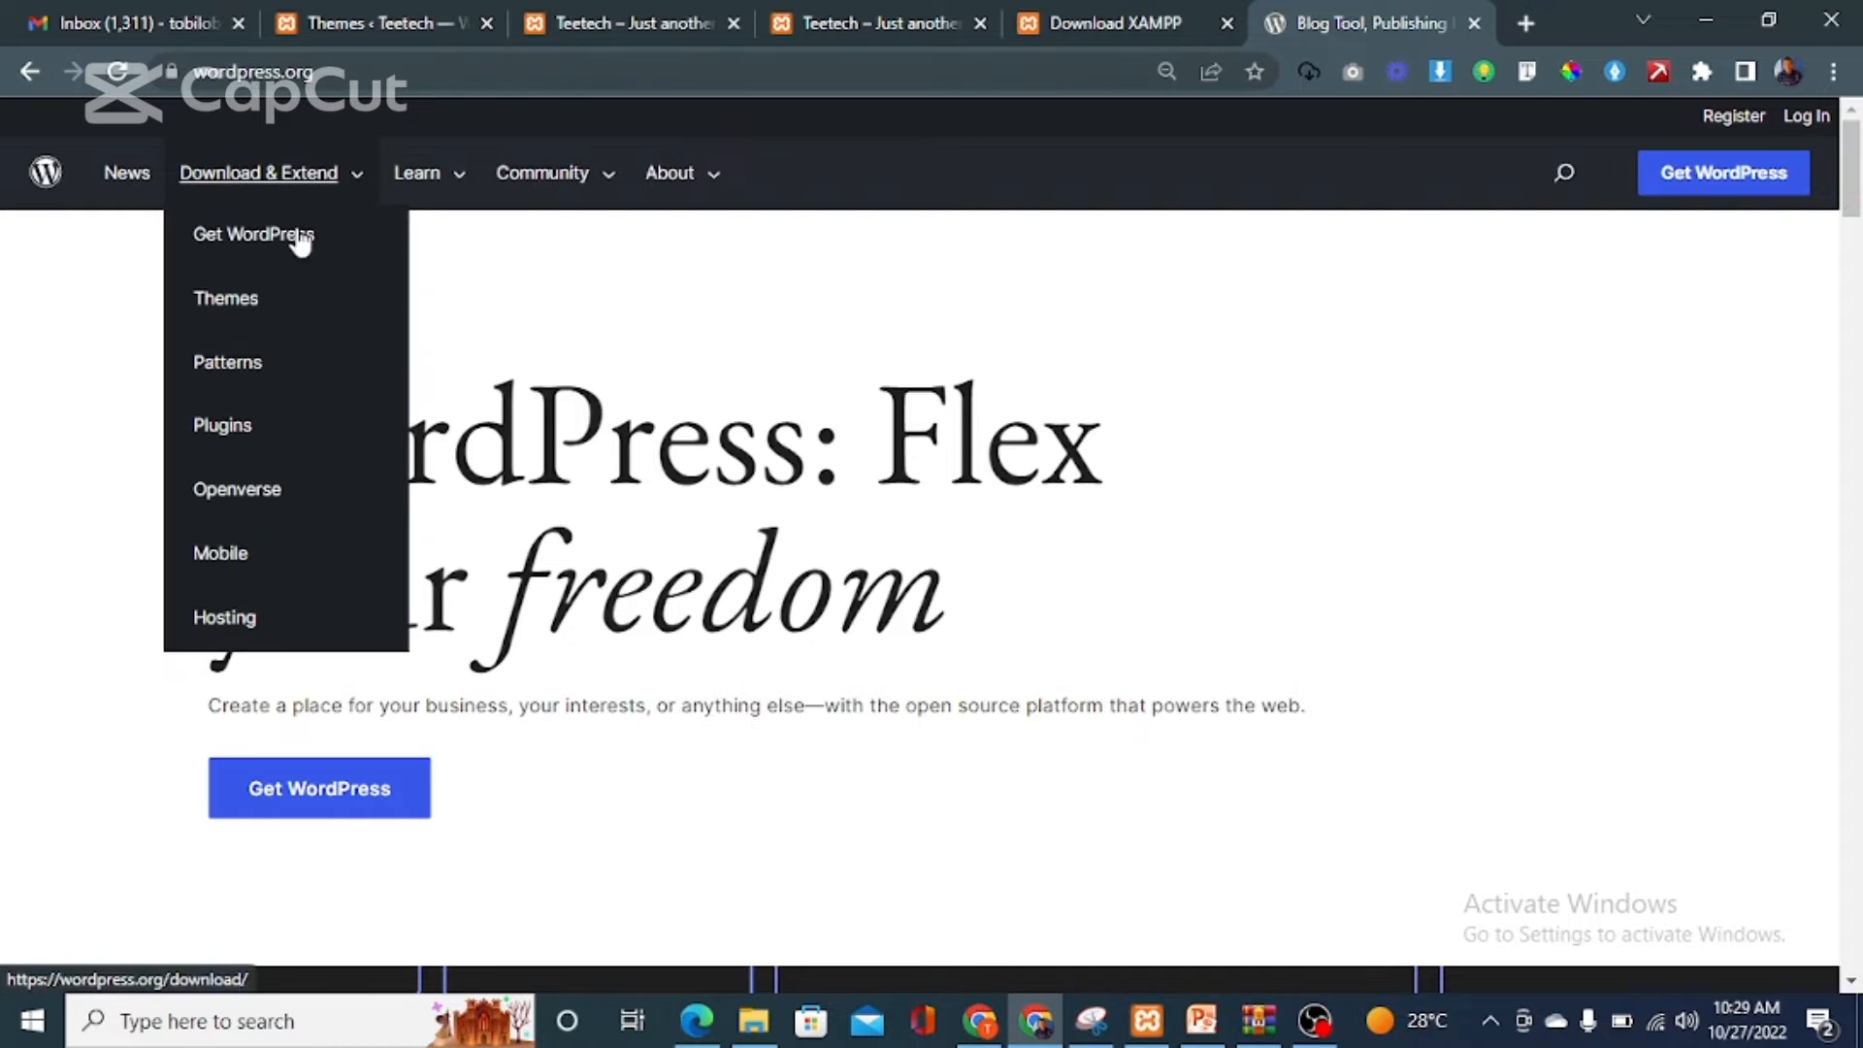
left_click(229, 303)
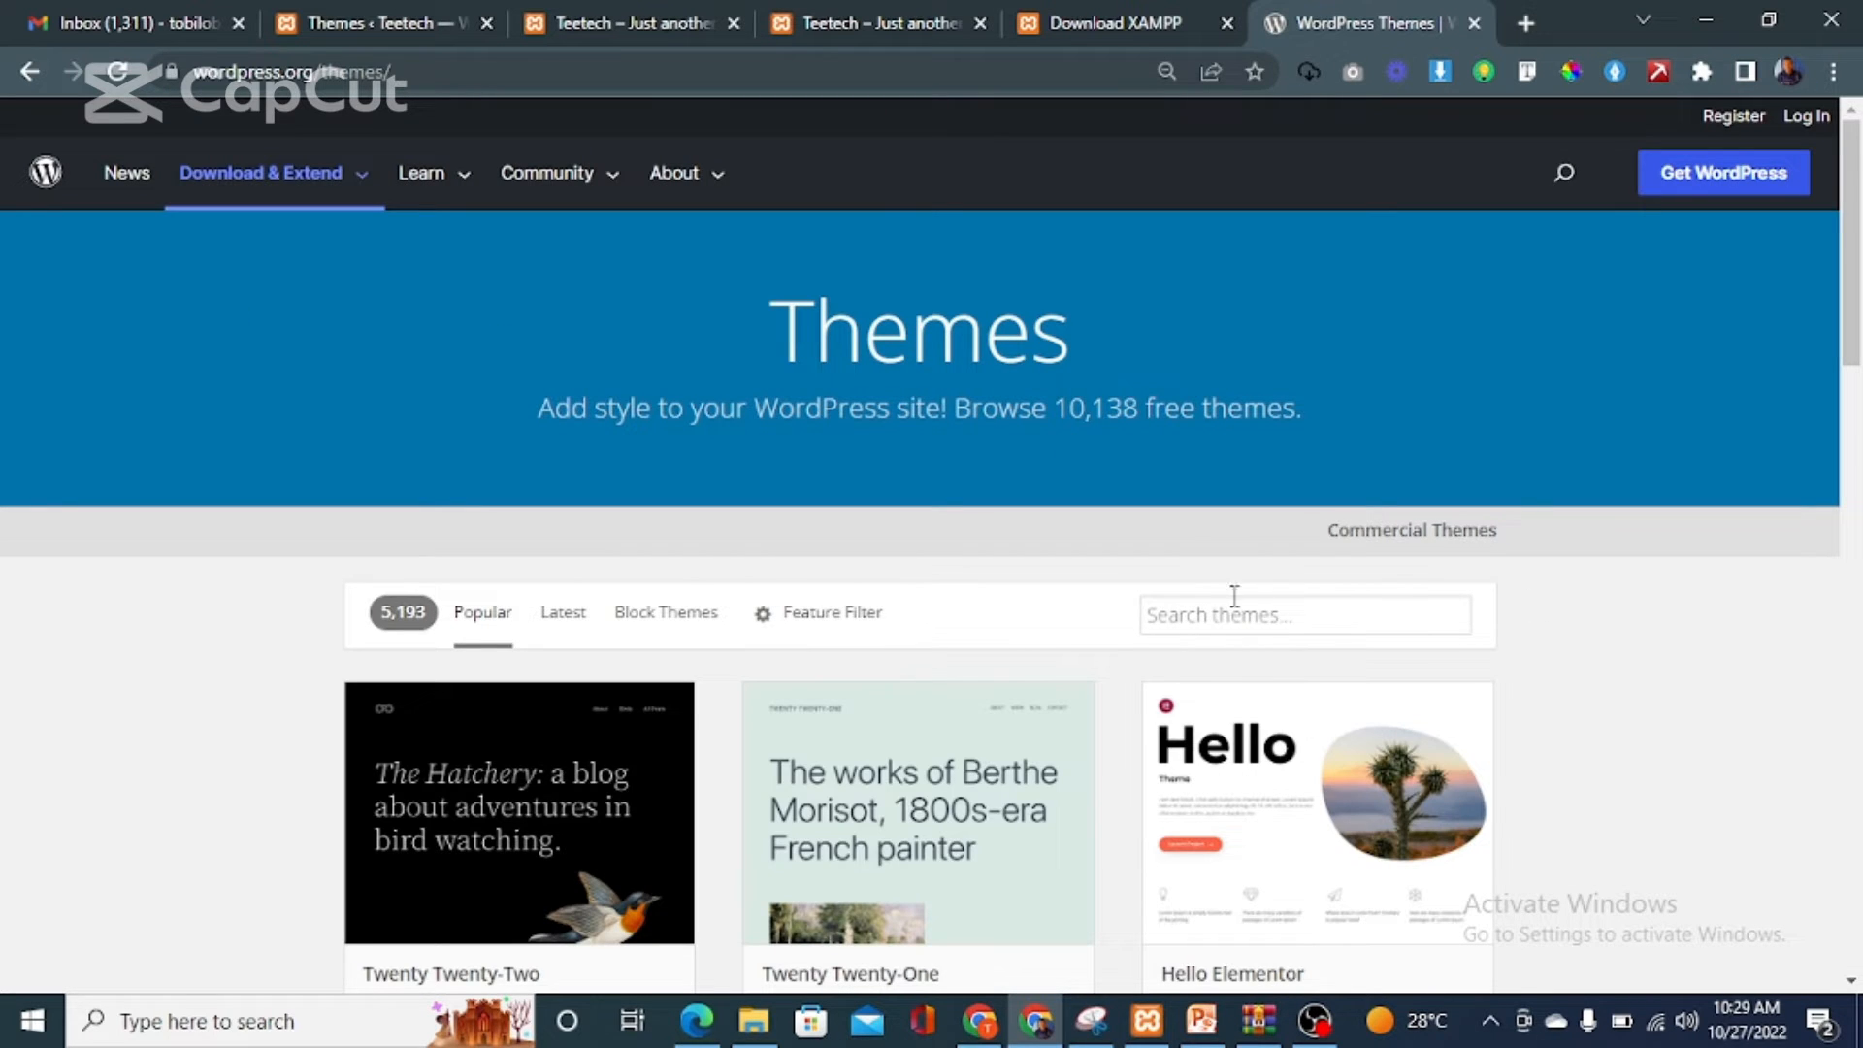
left_click(1210, 617)
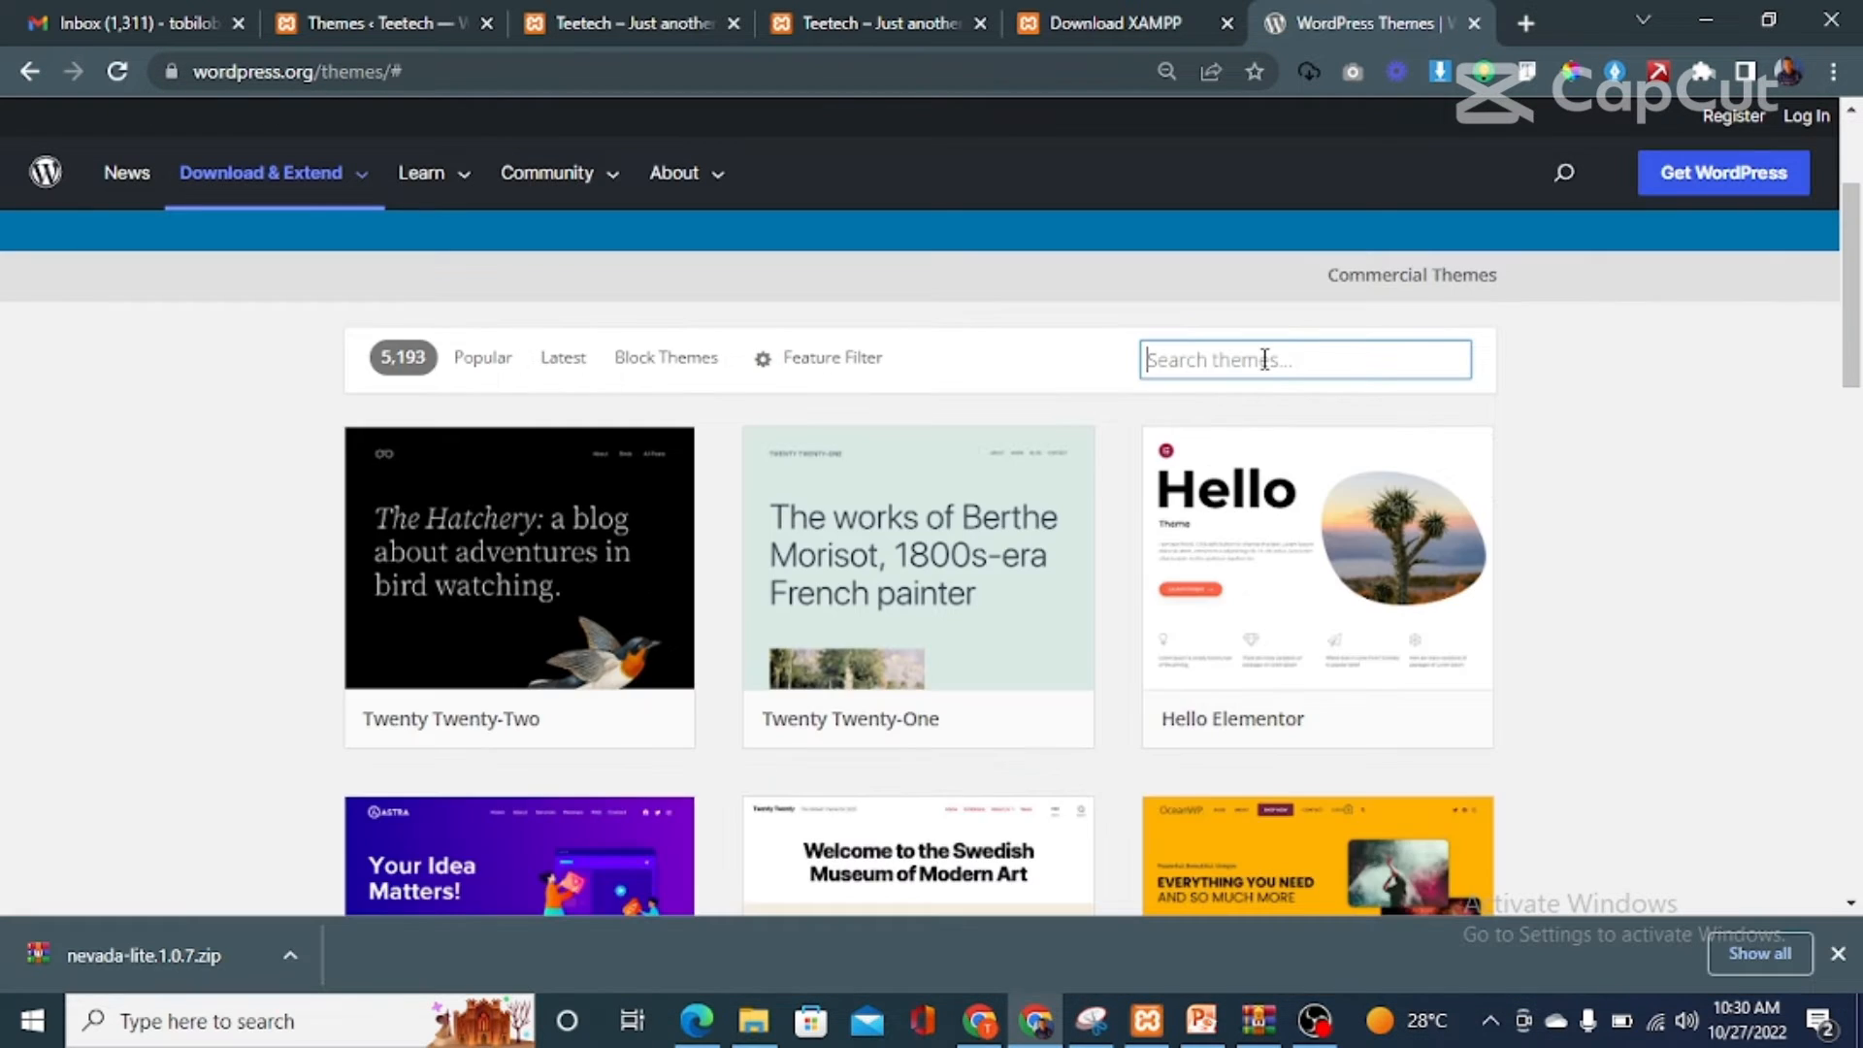
type("kadence")
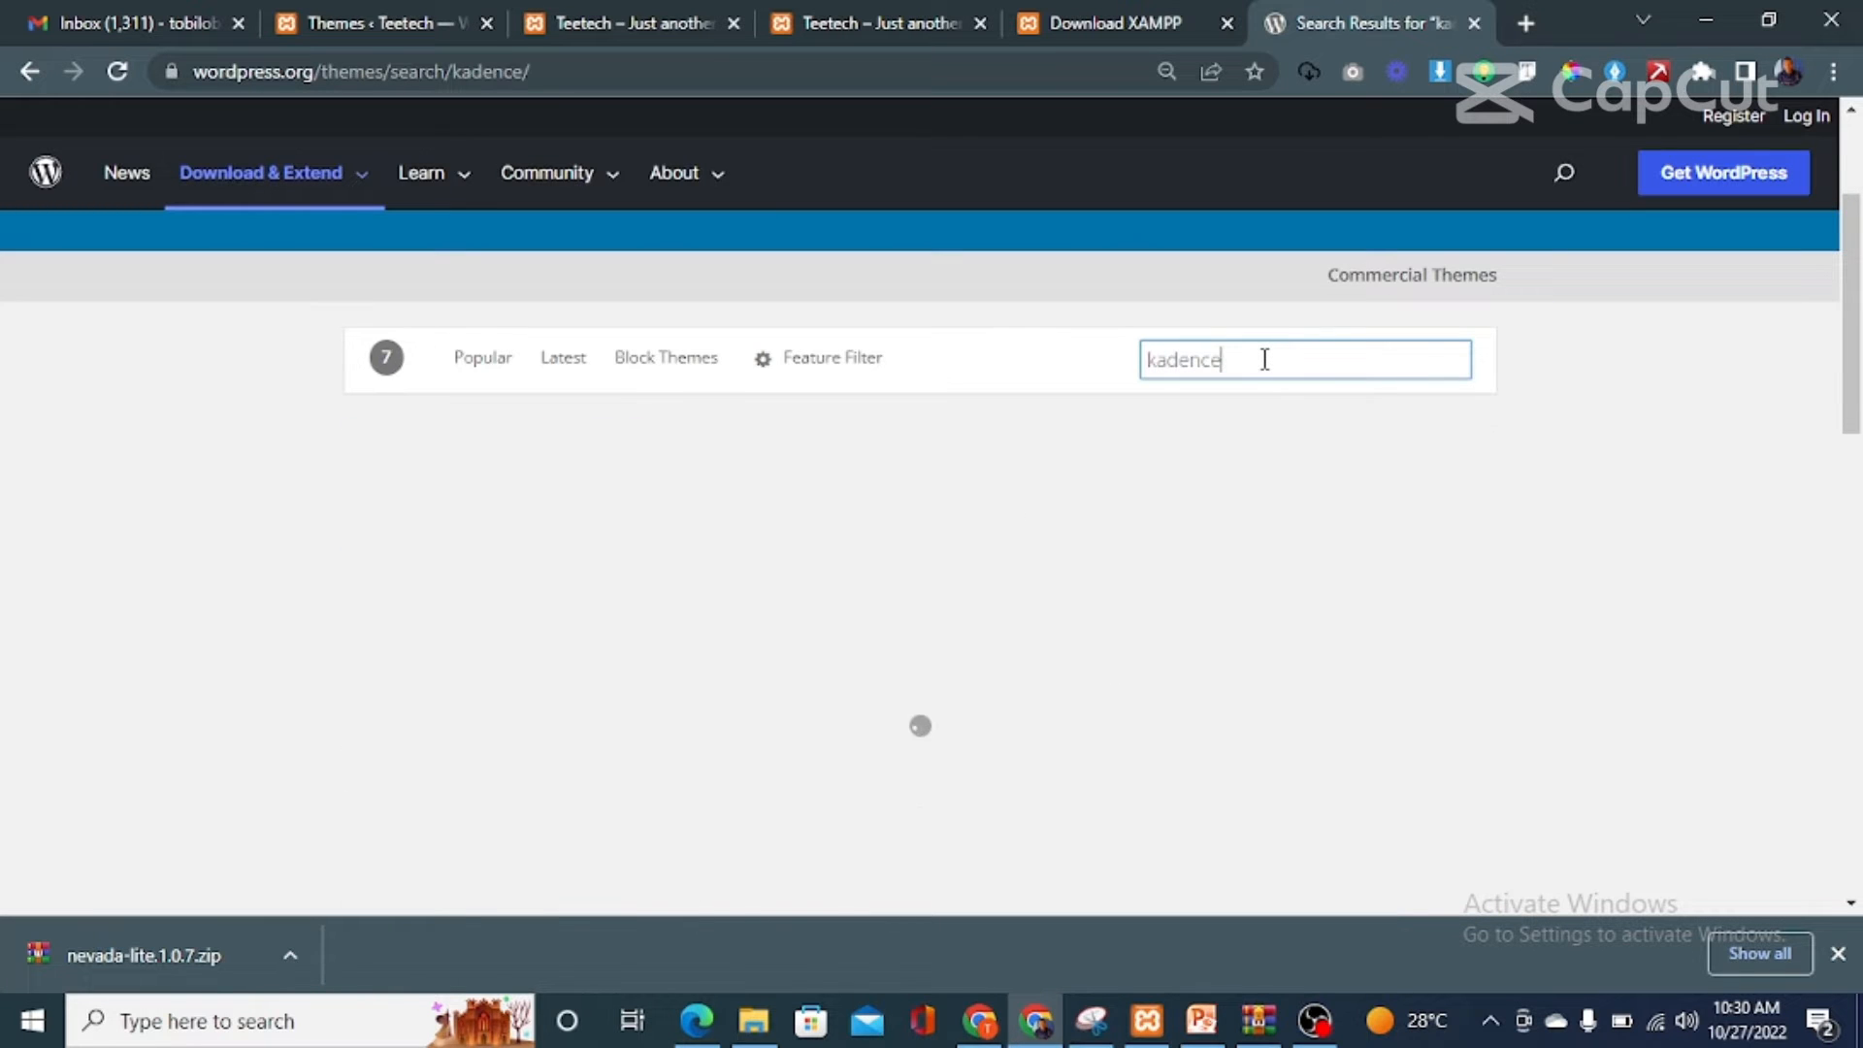
mouse_move(543, 587)
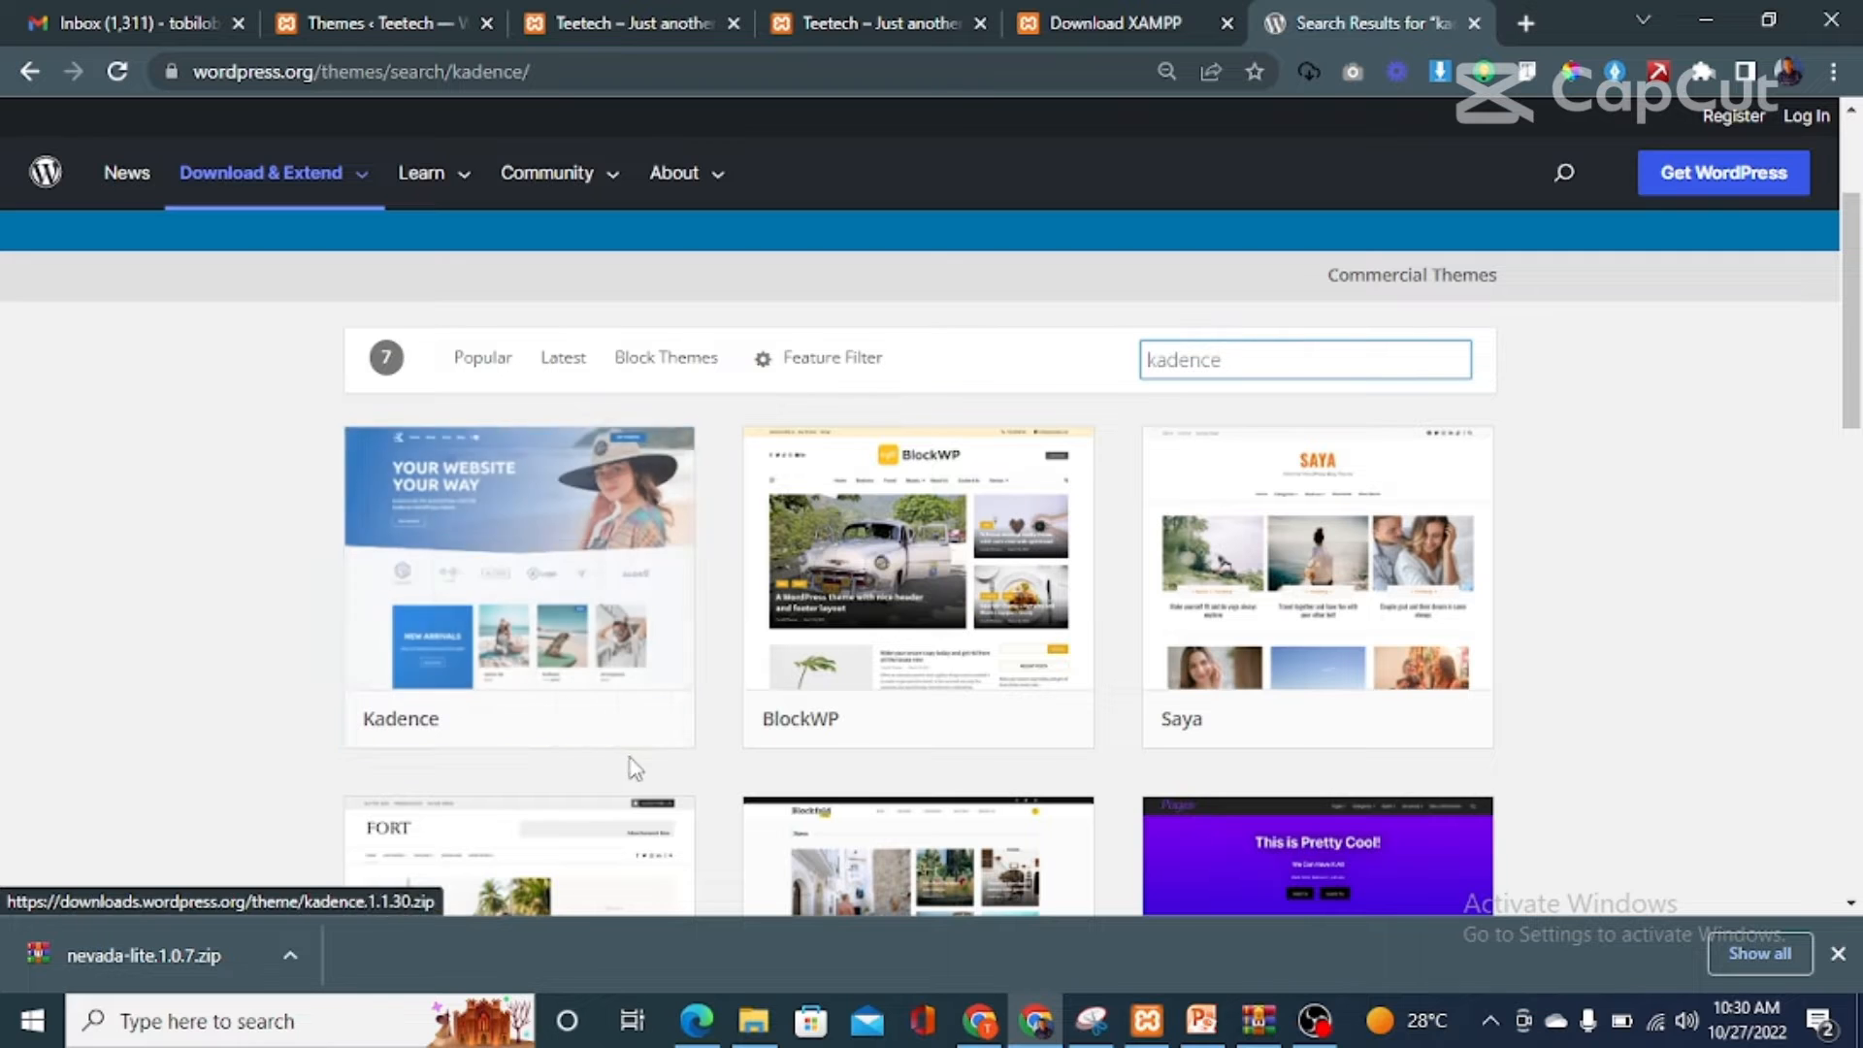
left_click(624, 737)
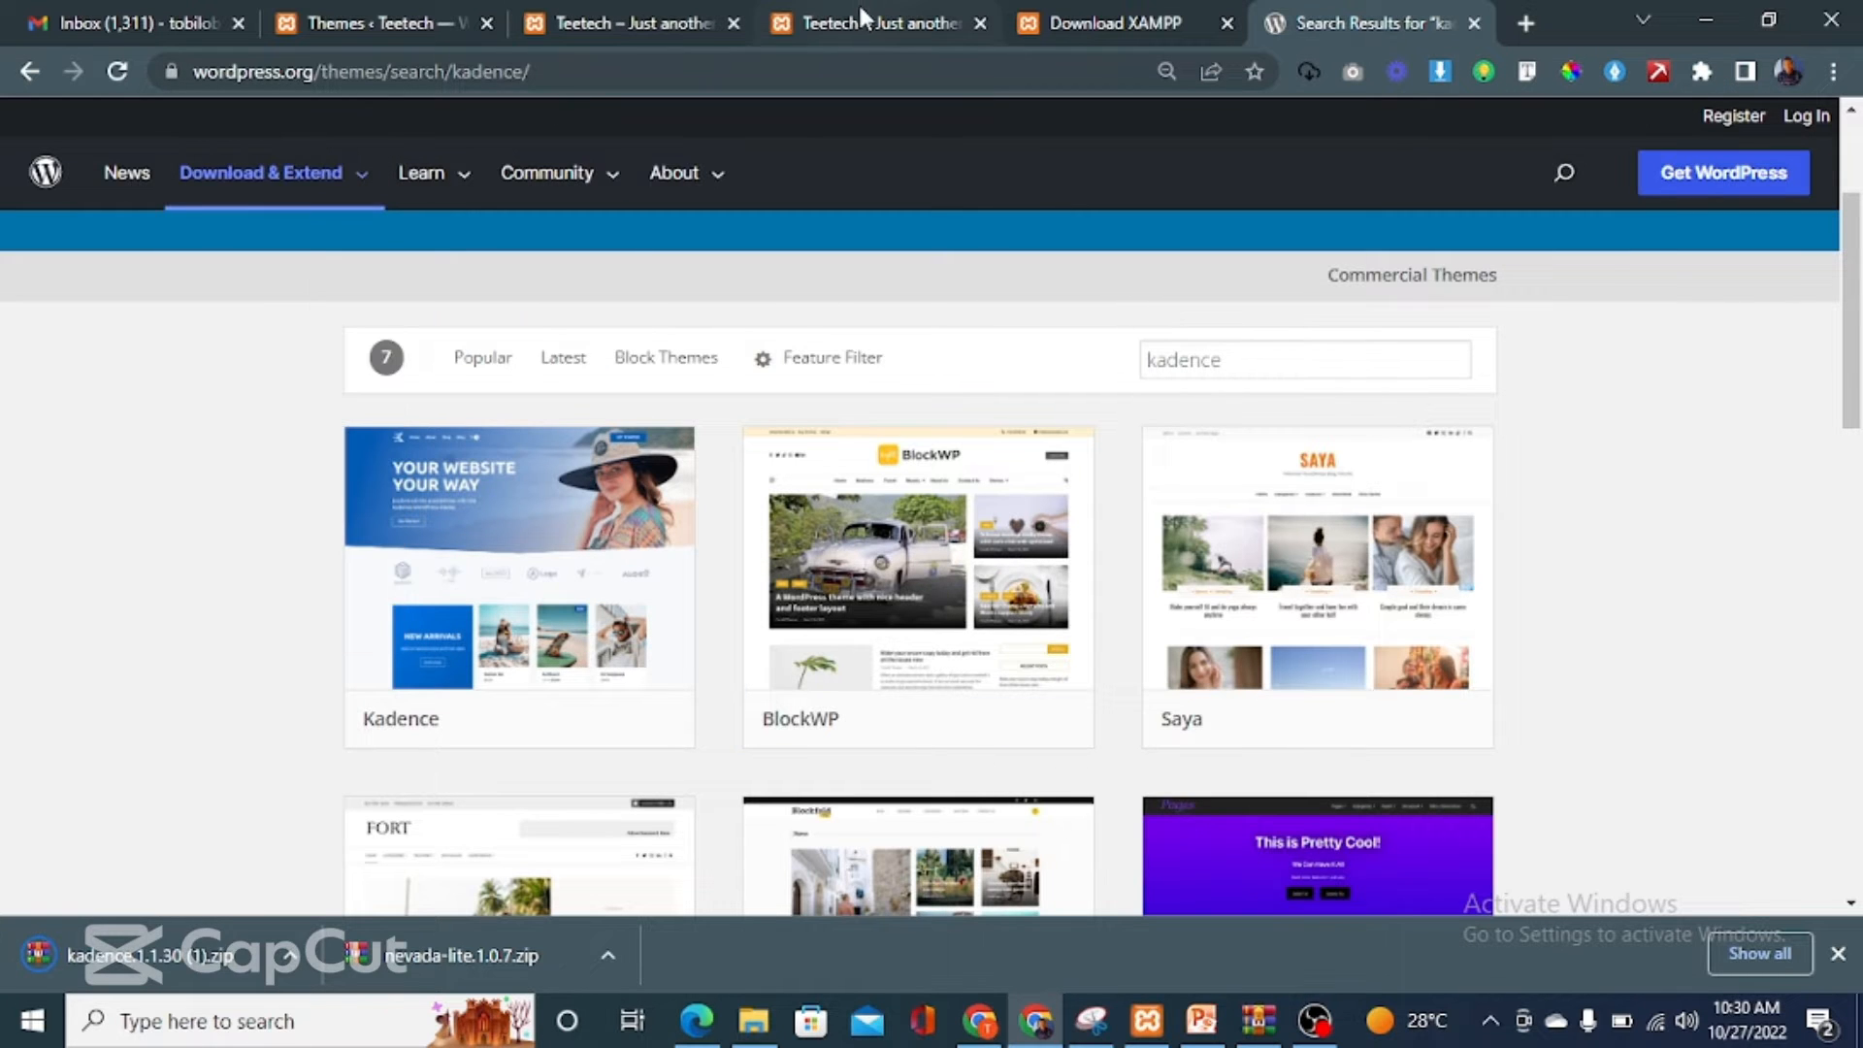
Add a new theme to the Teetech site by uploading the kadence.1.1.30 ZIP archive and installing it.
left_click(595, 21)
left_click(363, 6)
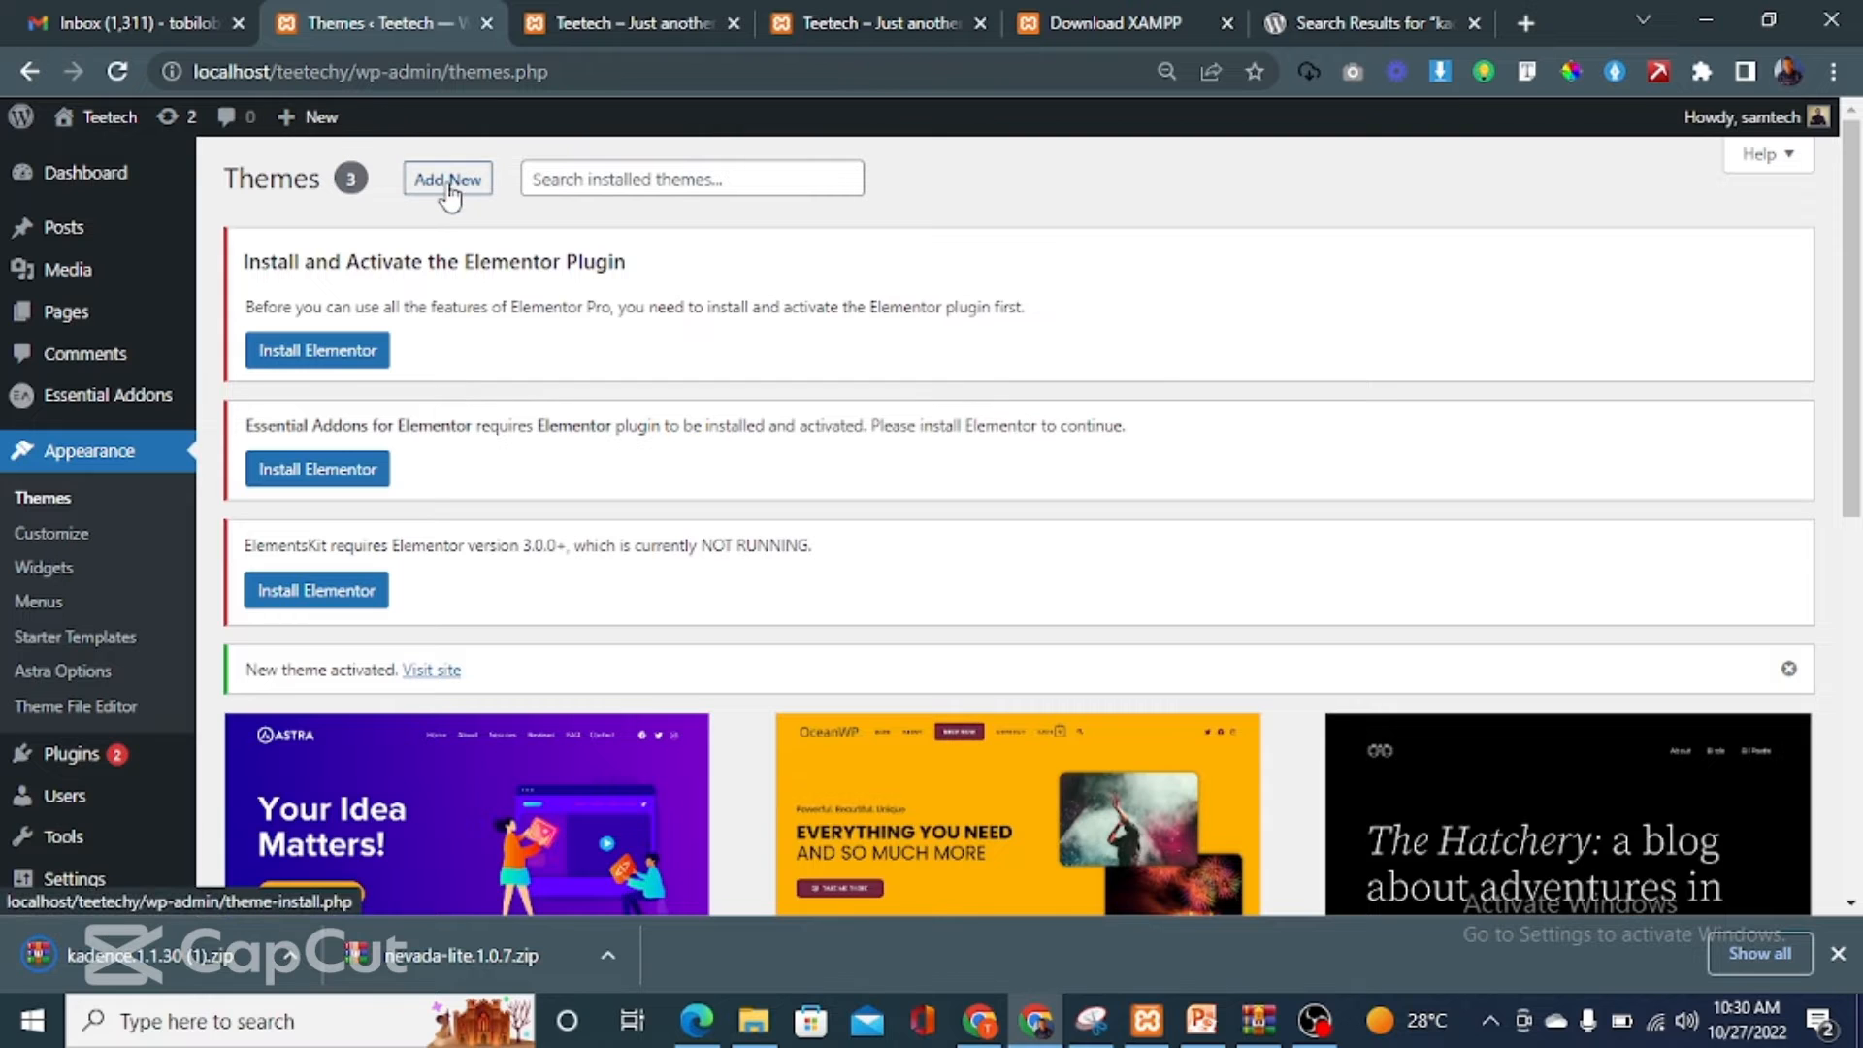
left_click(449, 193)
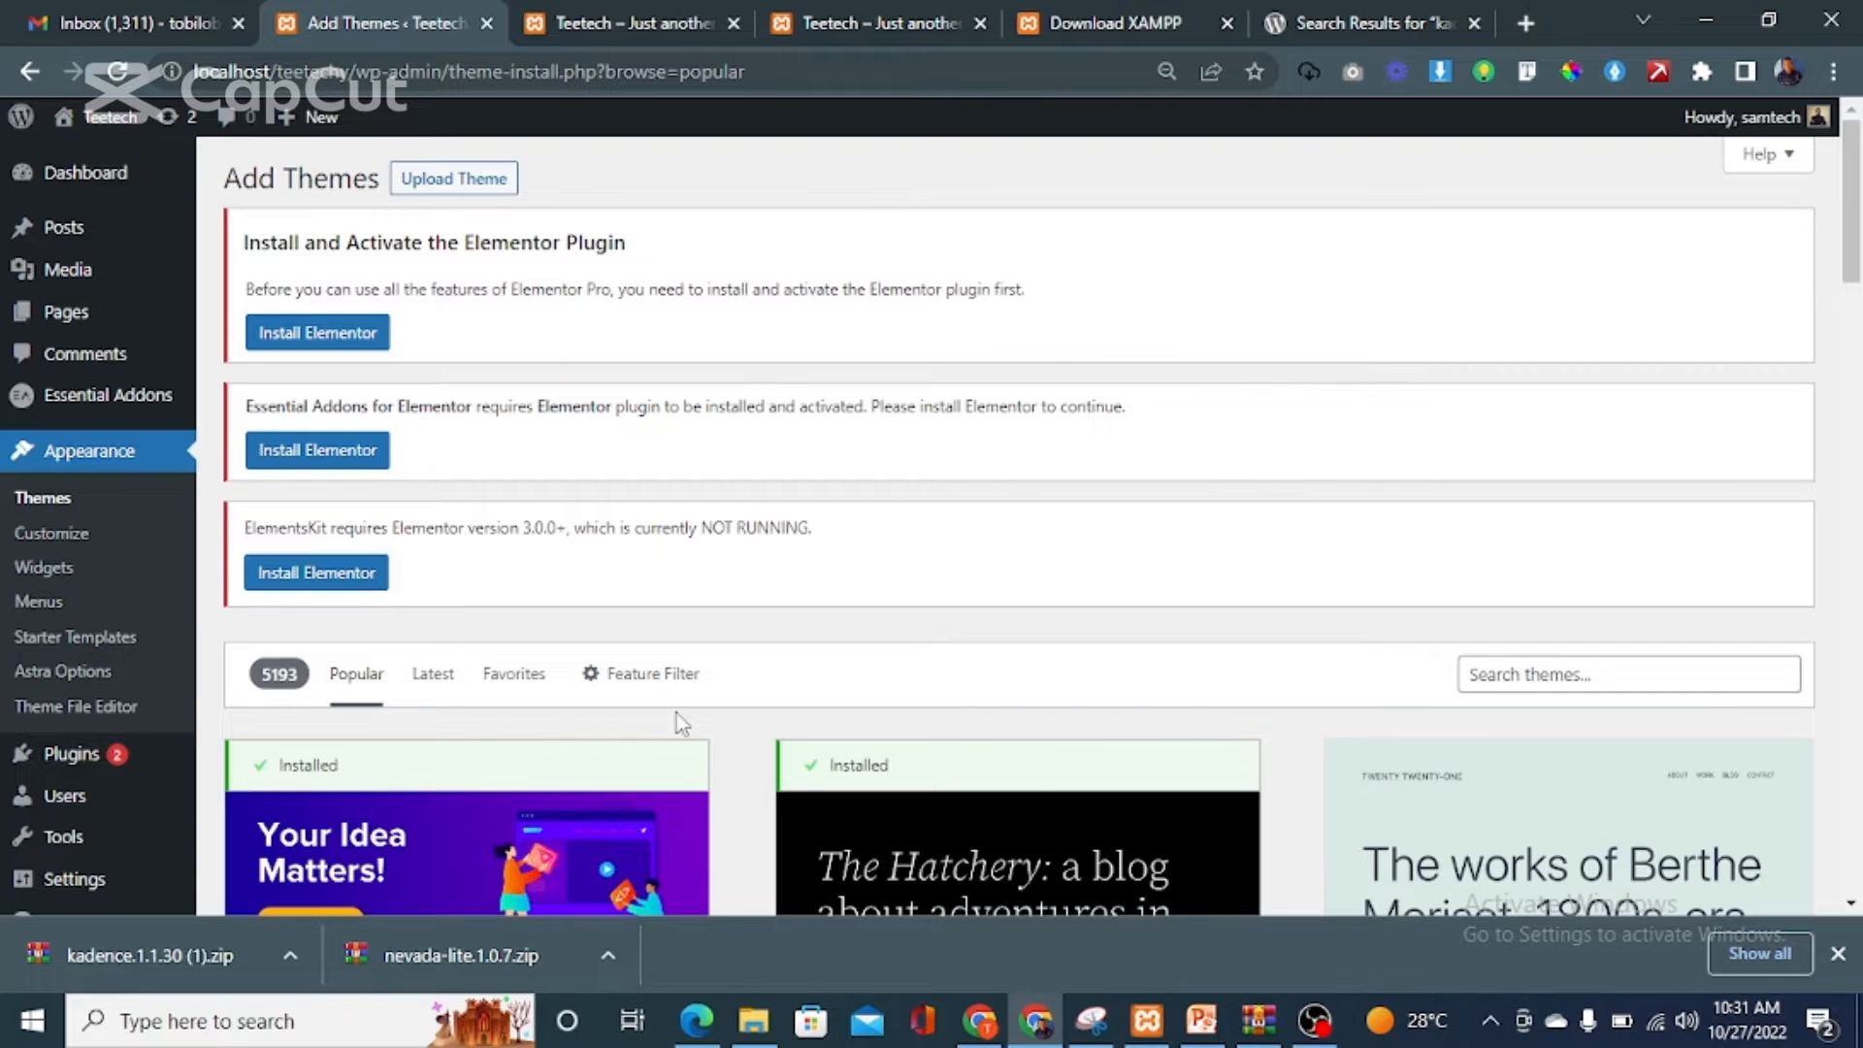
left_click(439, 184)
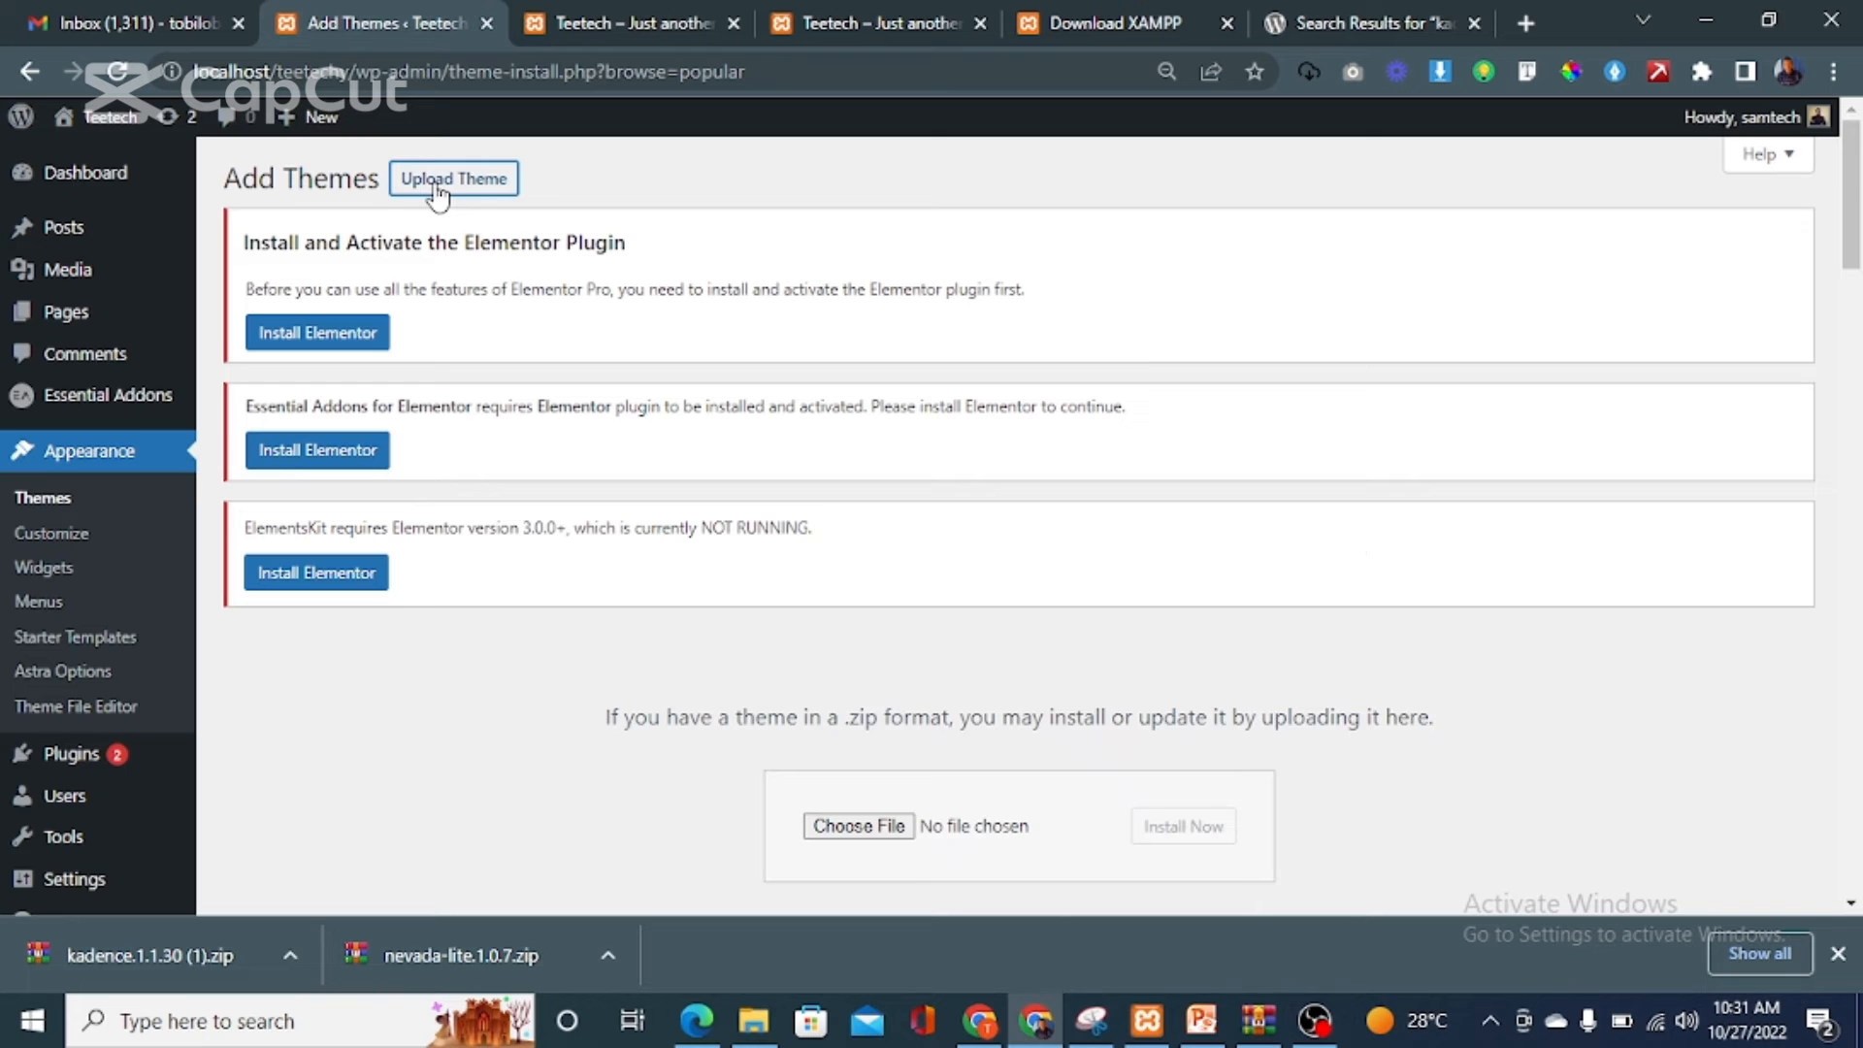
scroll(1040, 404, "down", 4)
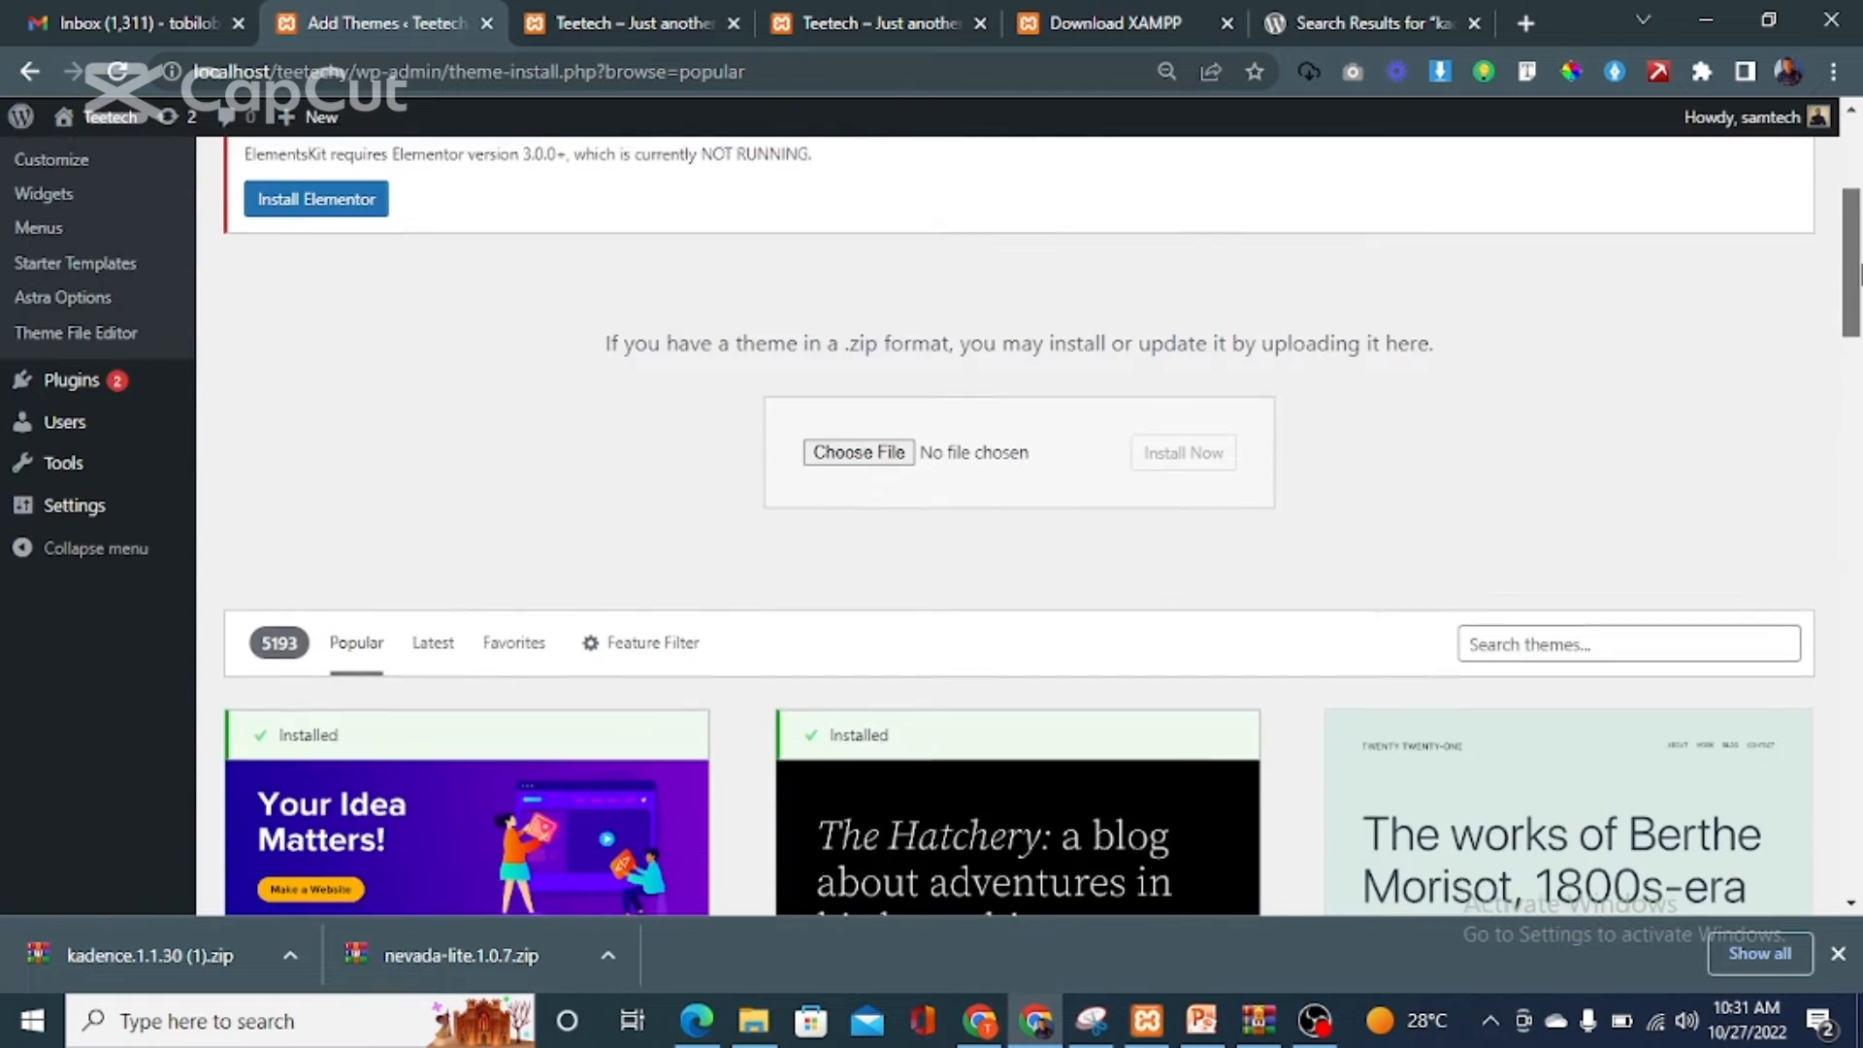
left_click(854, 435)
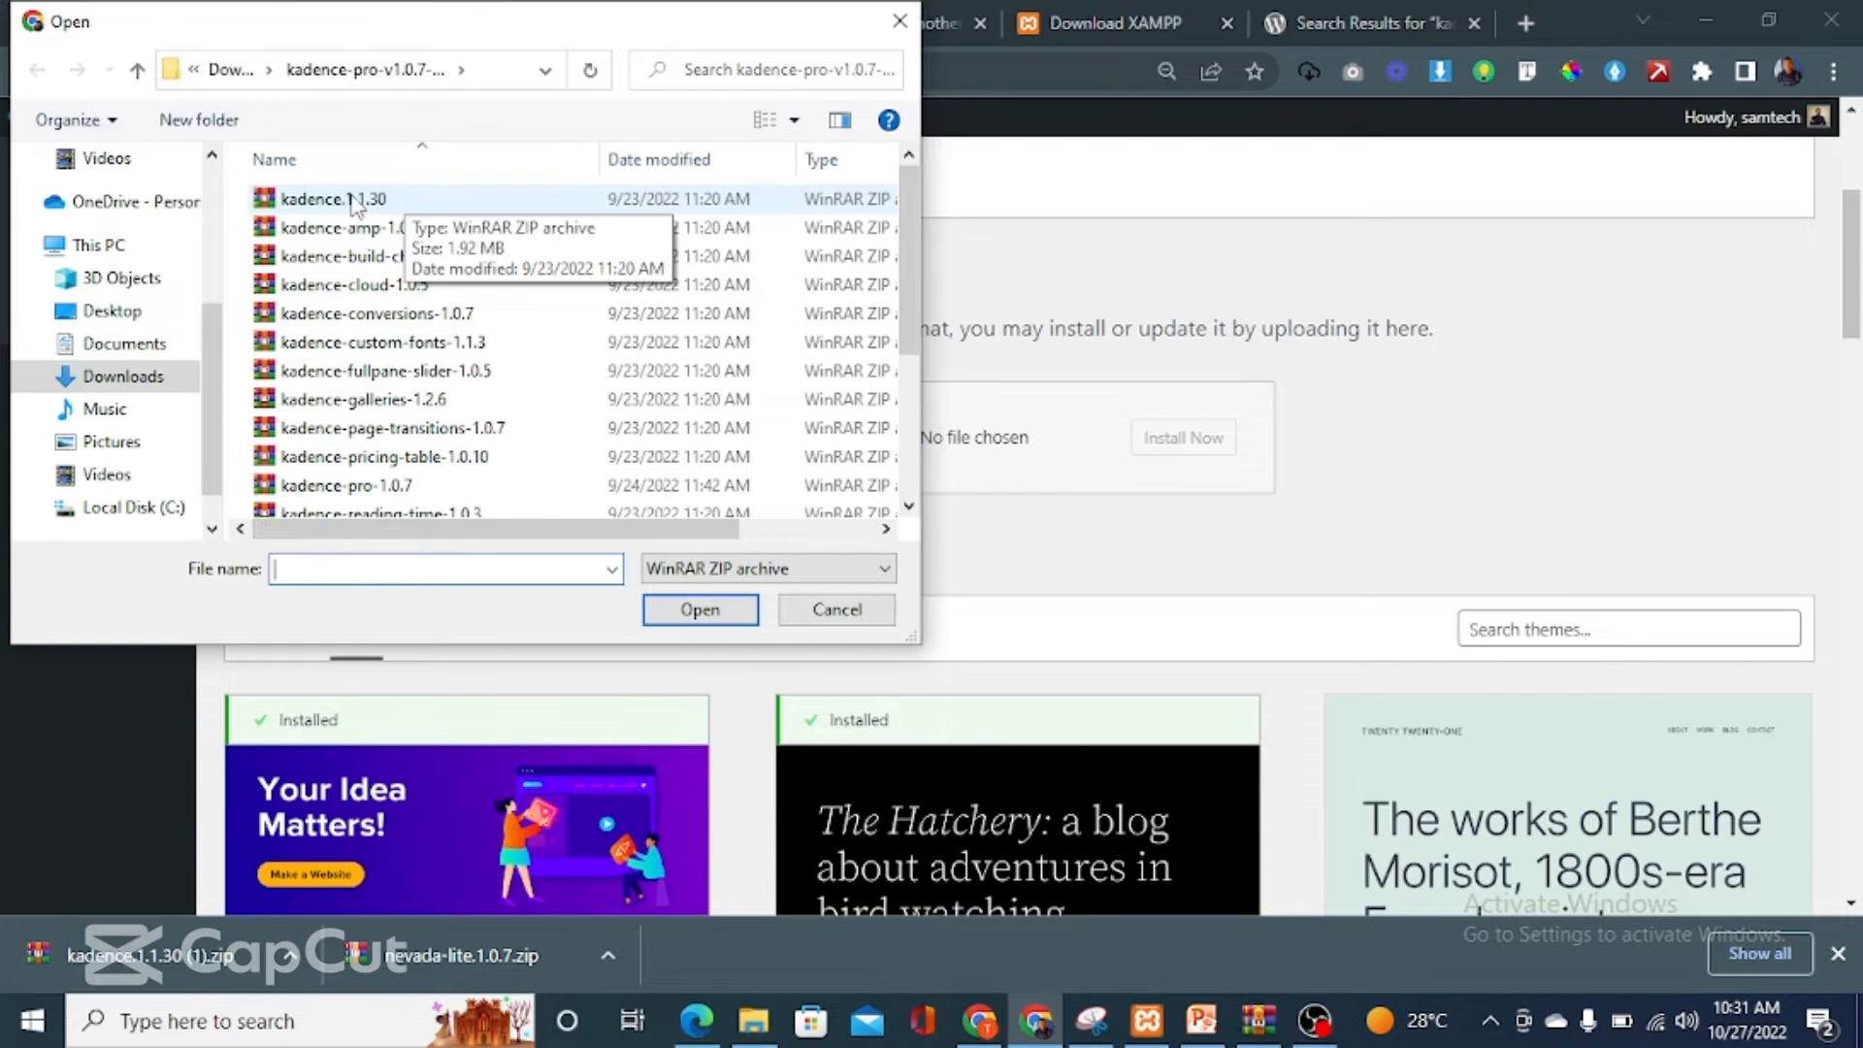
left_click(342, 200)
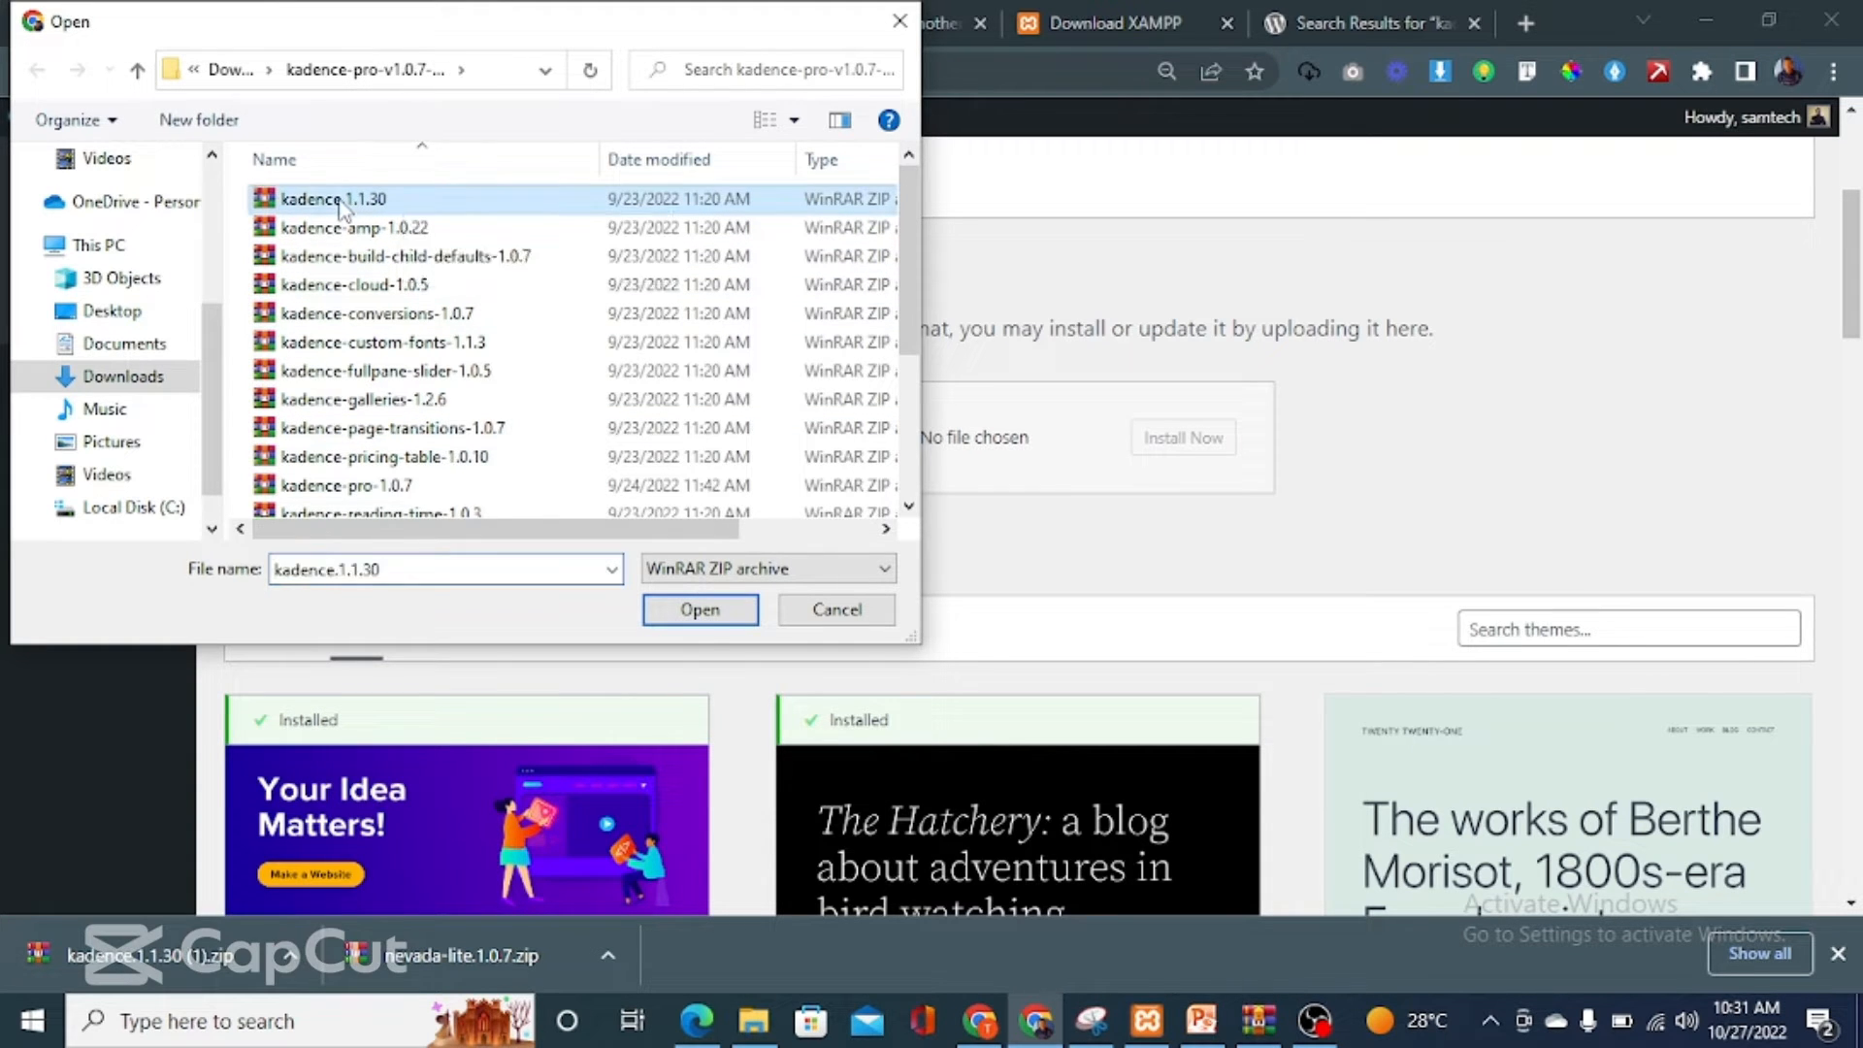
left_click(694, 611)
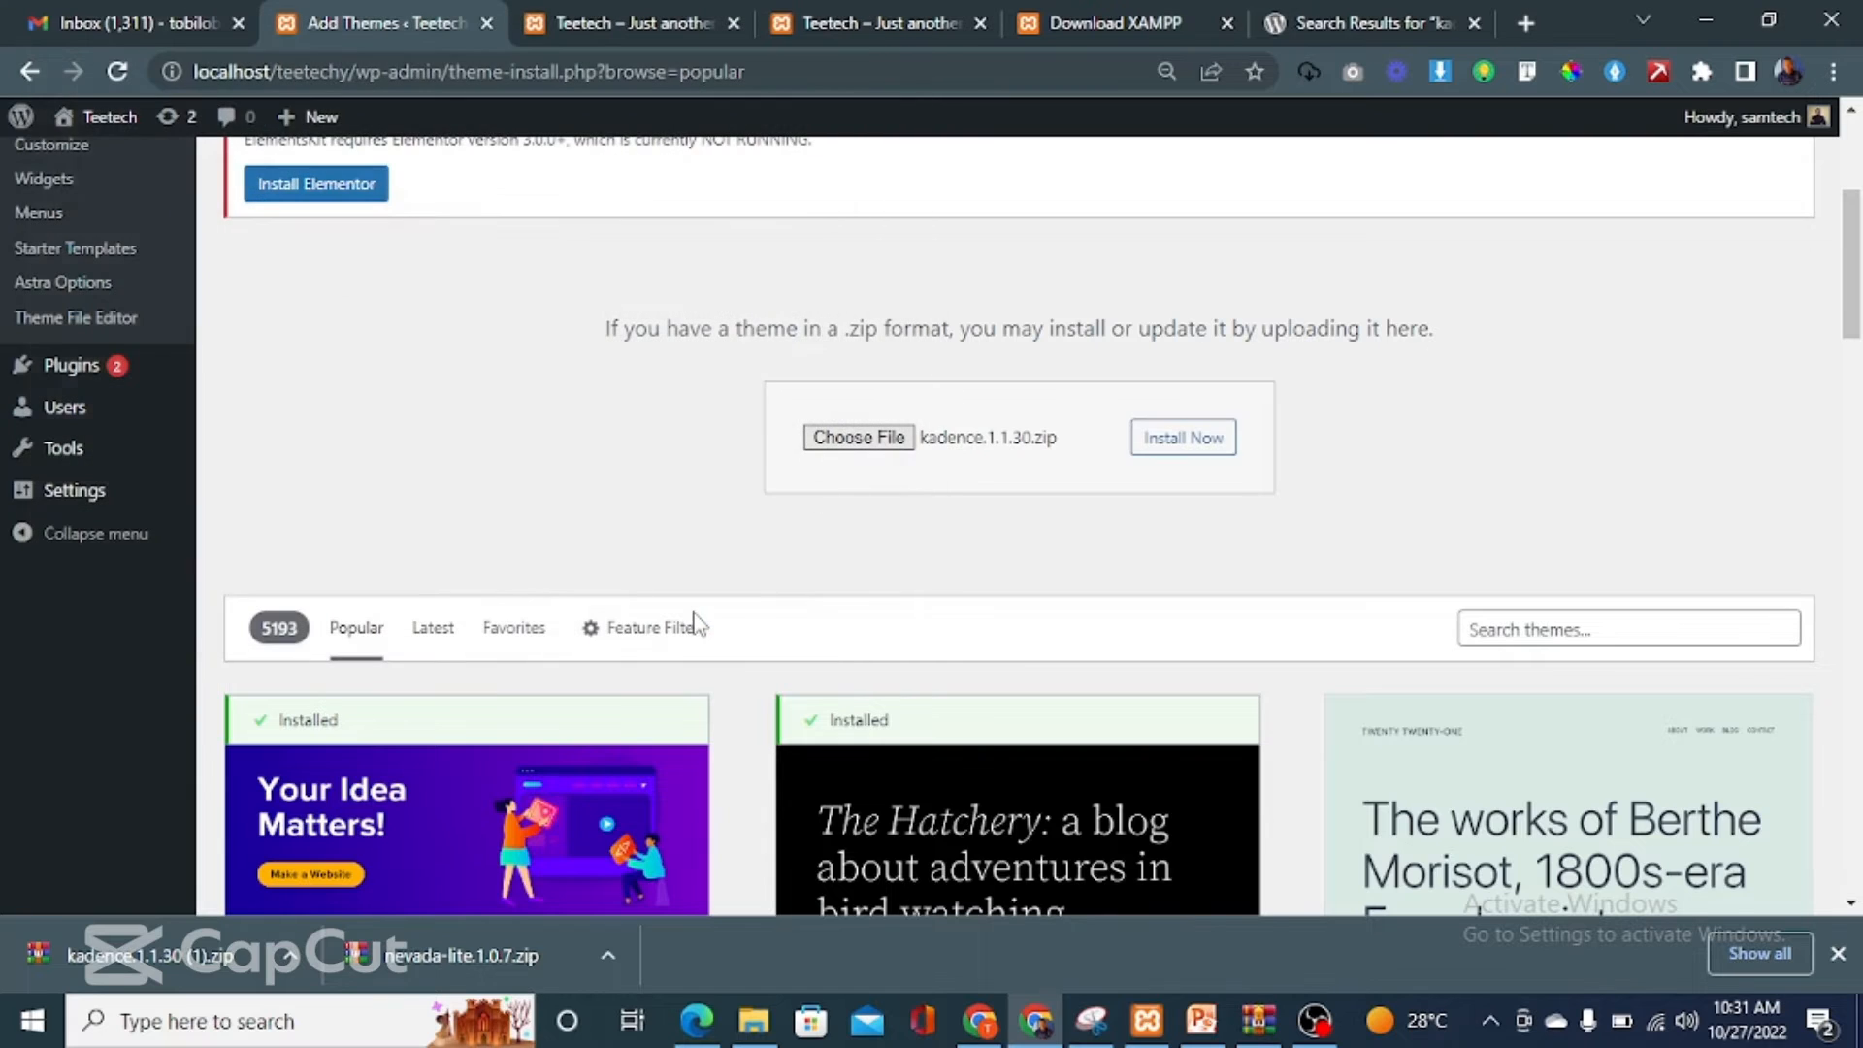
left_click(1194, 446)
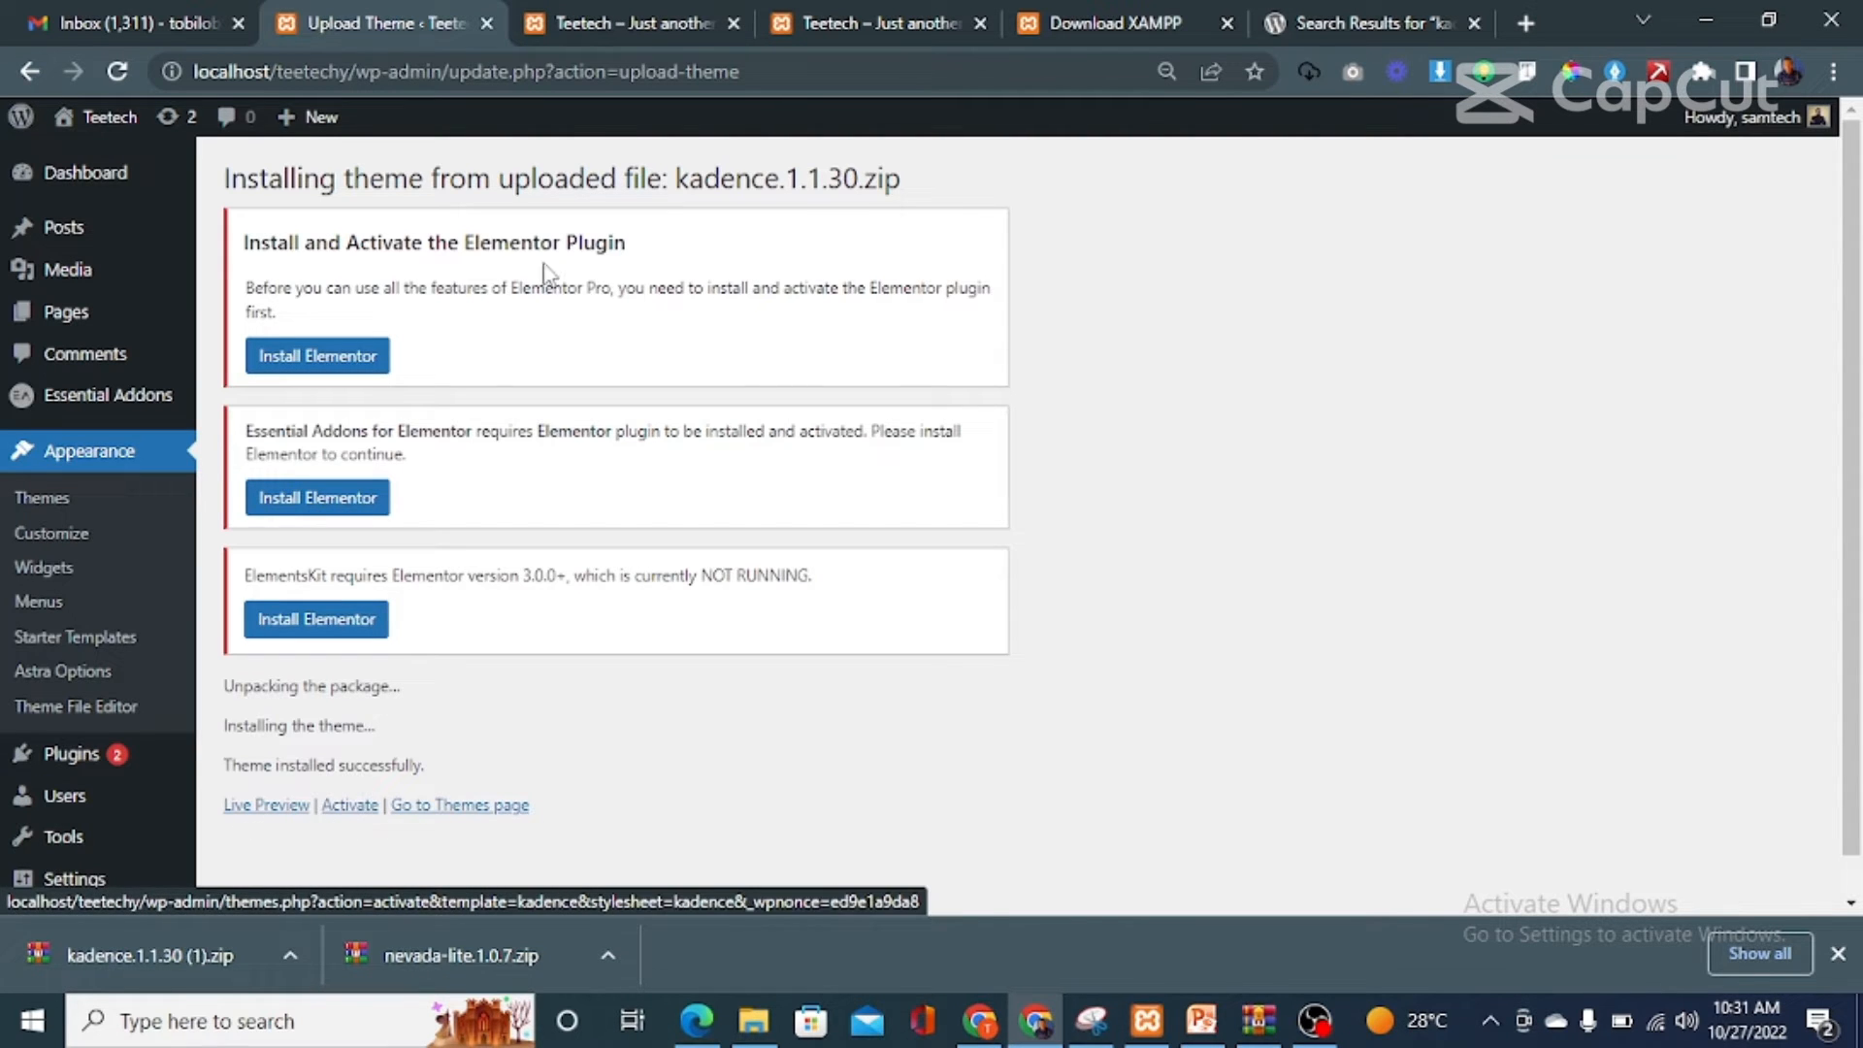
Look at the site's current front end and activate the uploaded Kadence theme.
left_click(589, 25)
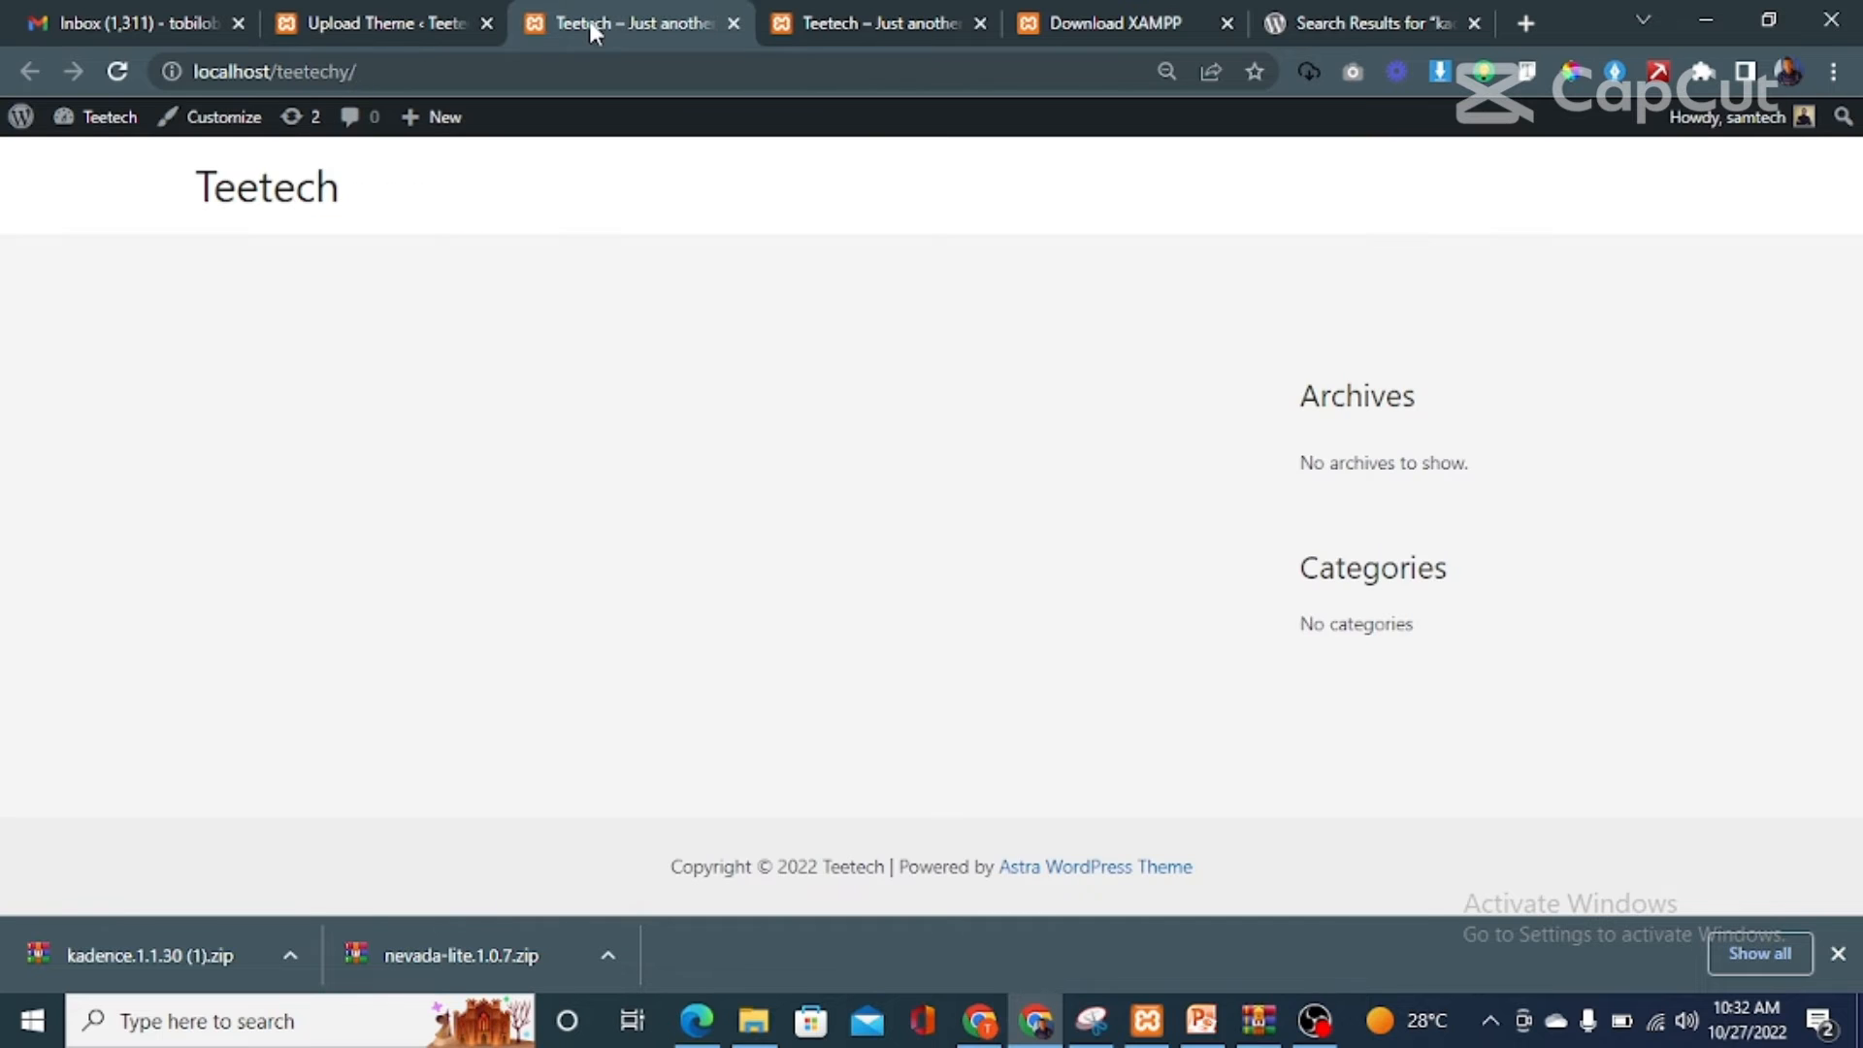
left_click(358, 19)
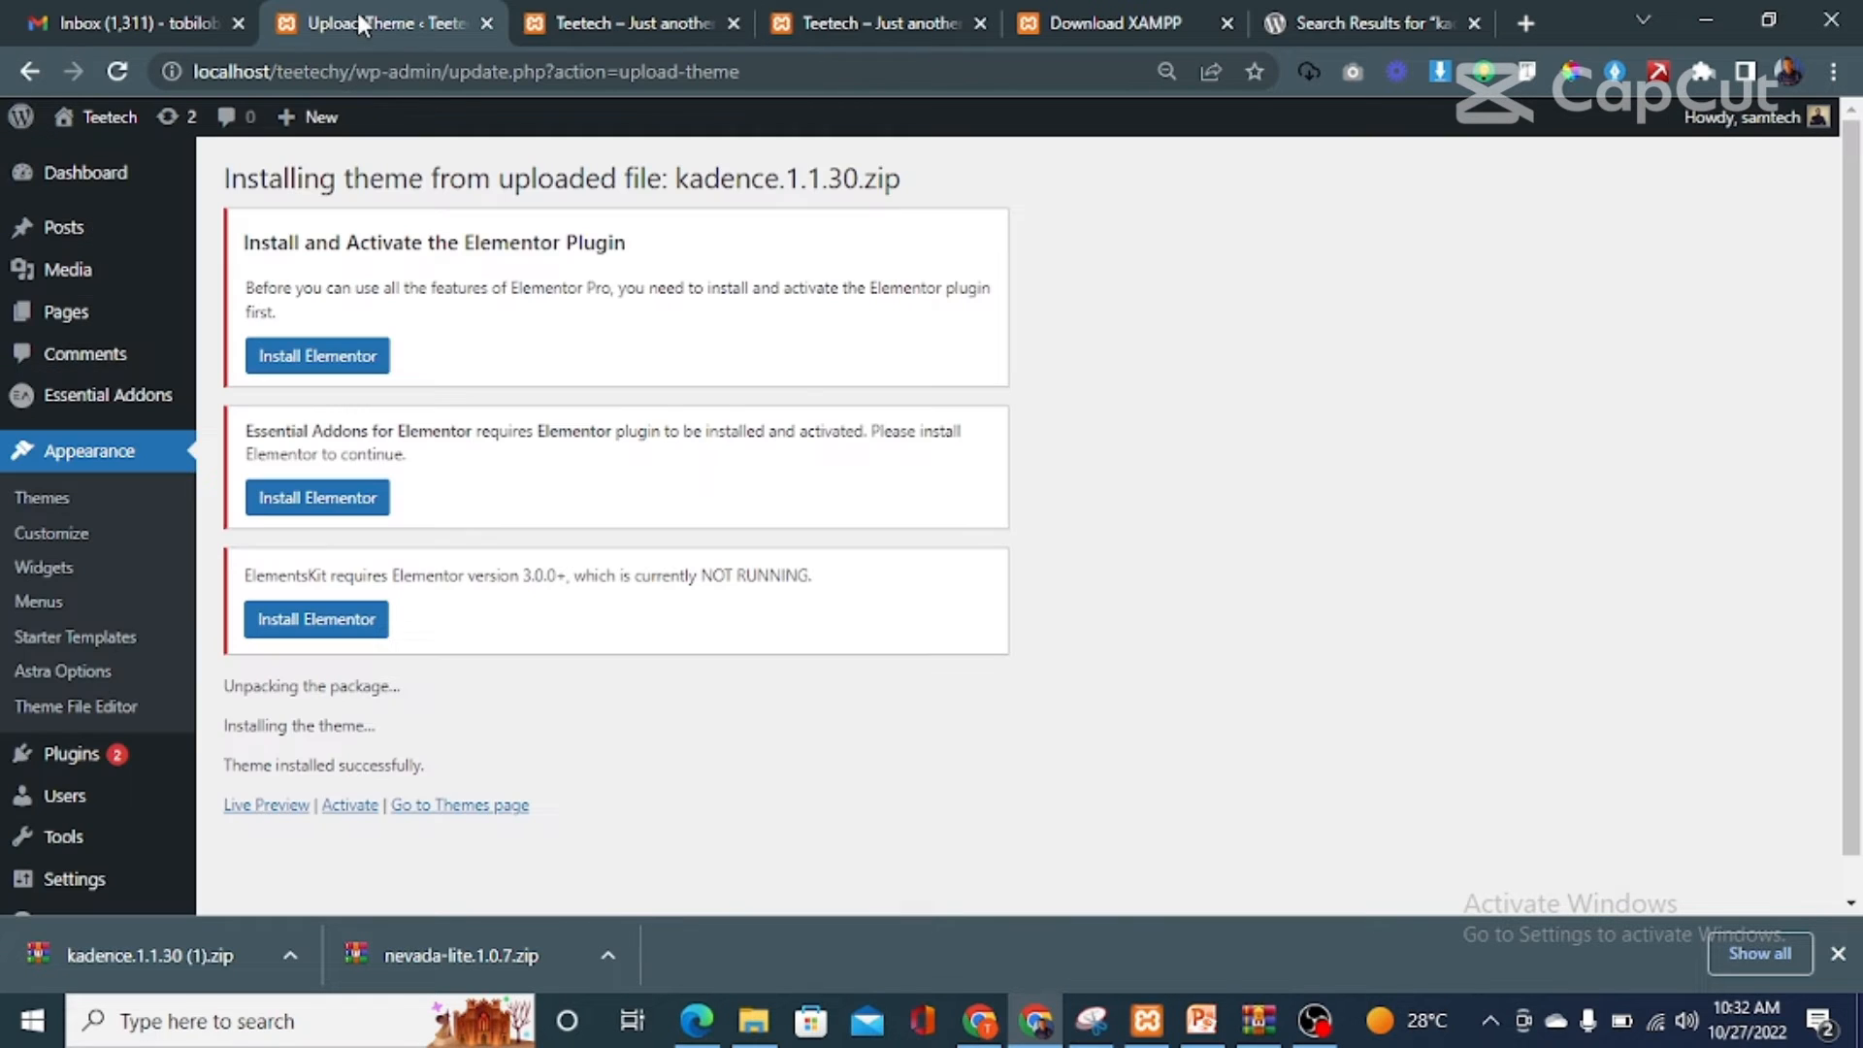
left_click(349, 807)
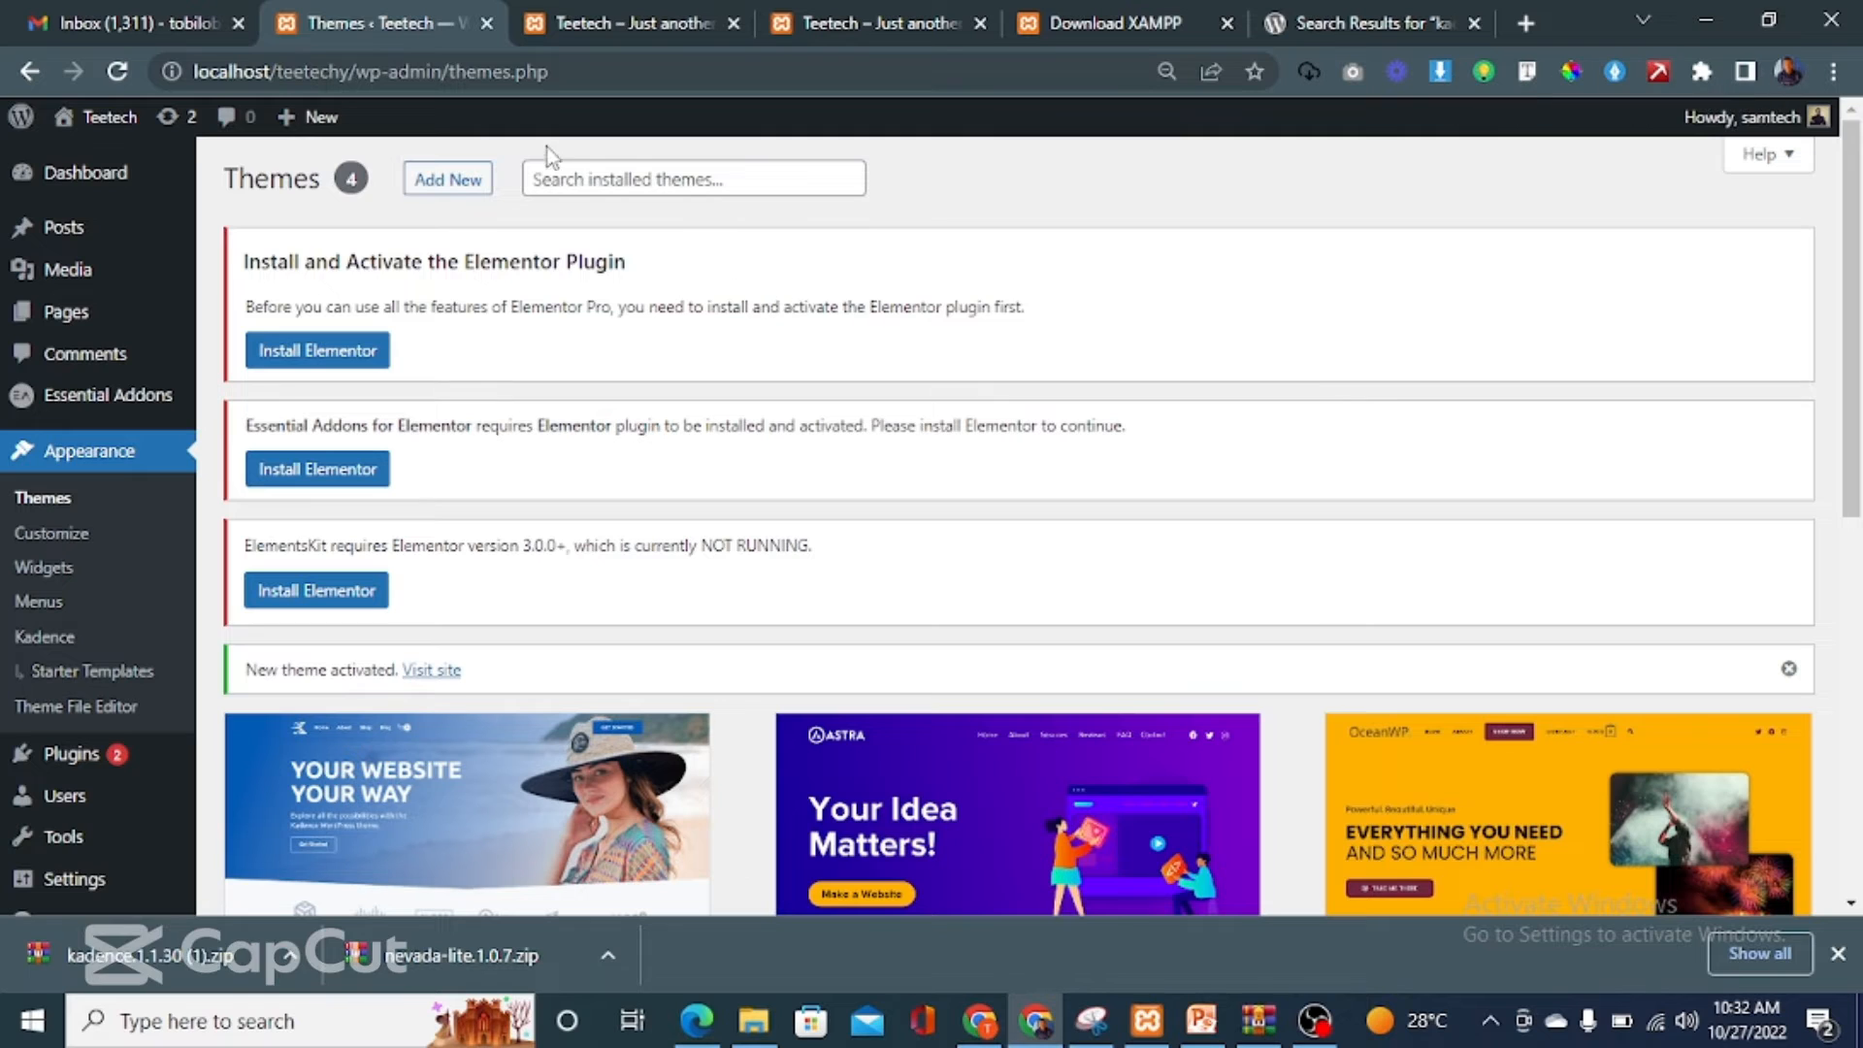
Reload the Teetech front end to examine the site with the Kadence theme, and return to the admin.
left_click(628, 24)
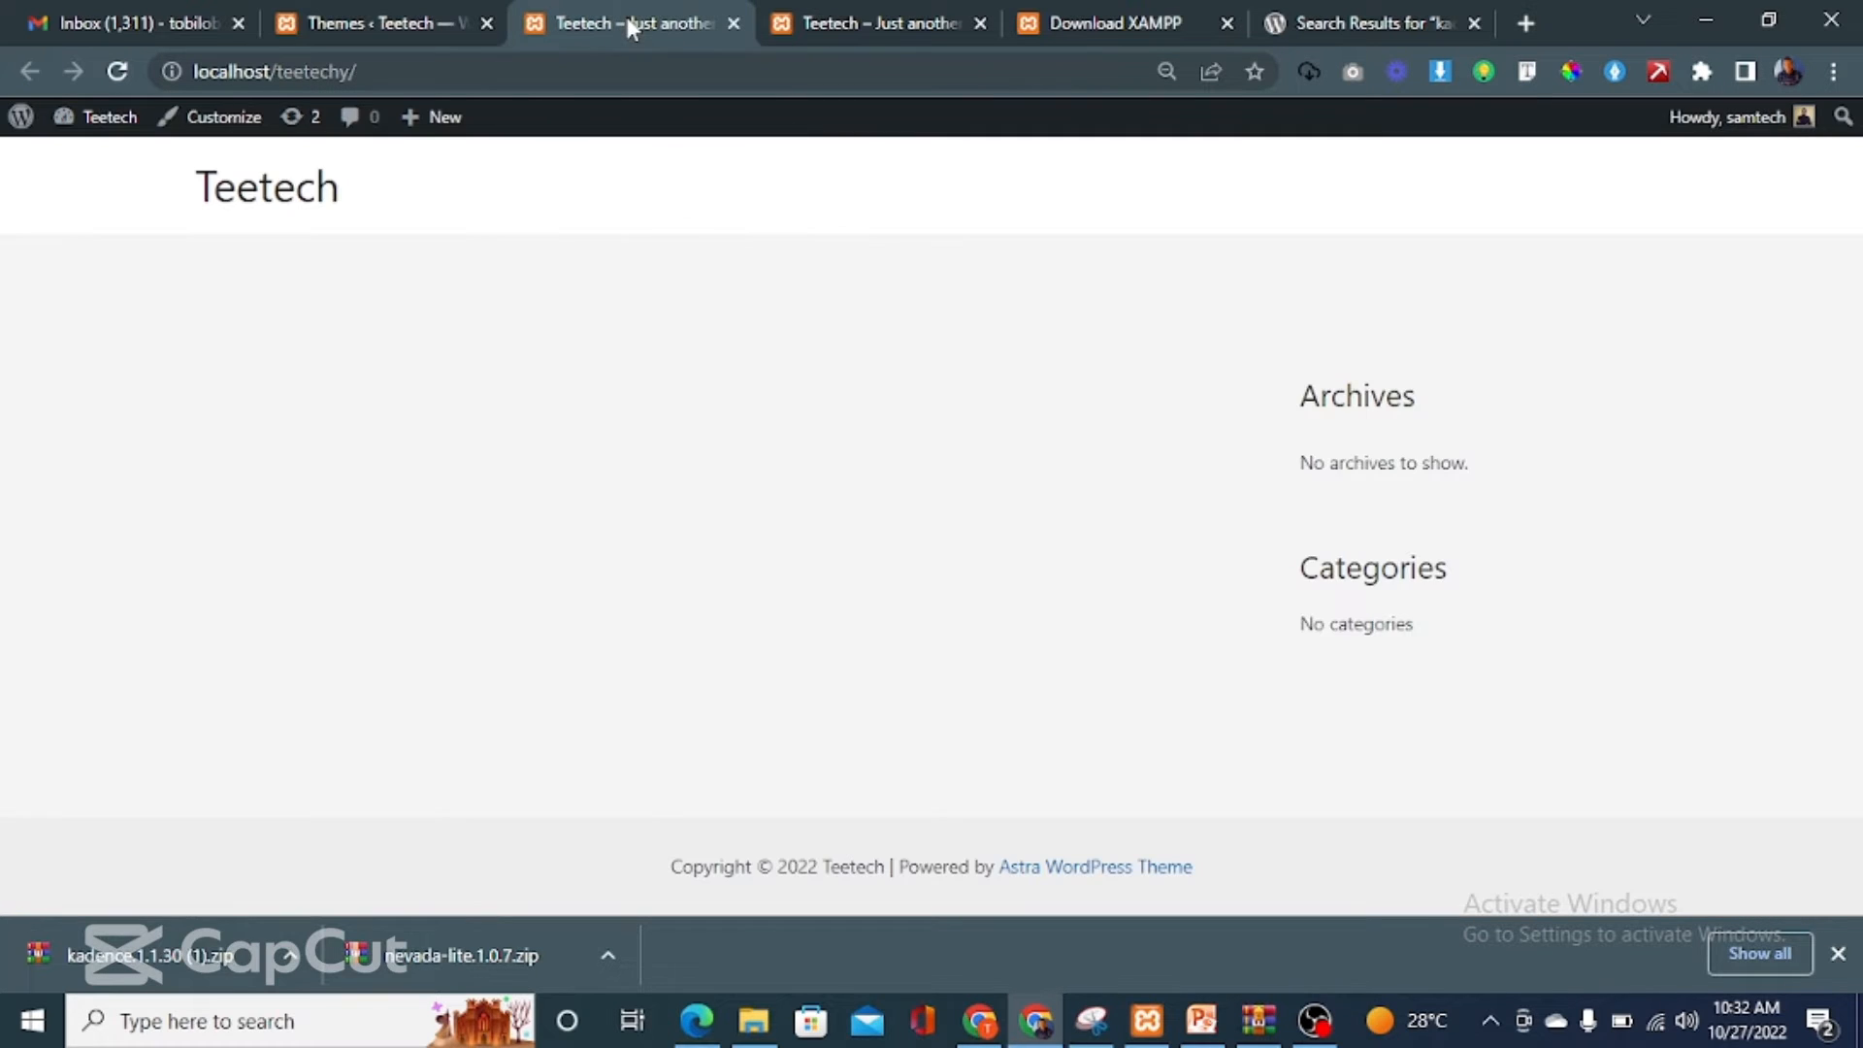
left_click(118, 71)
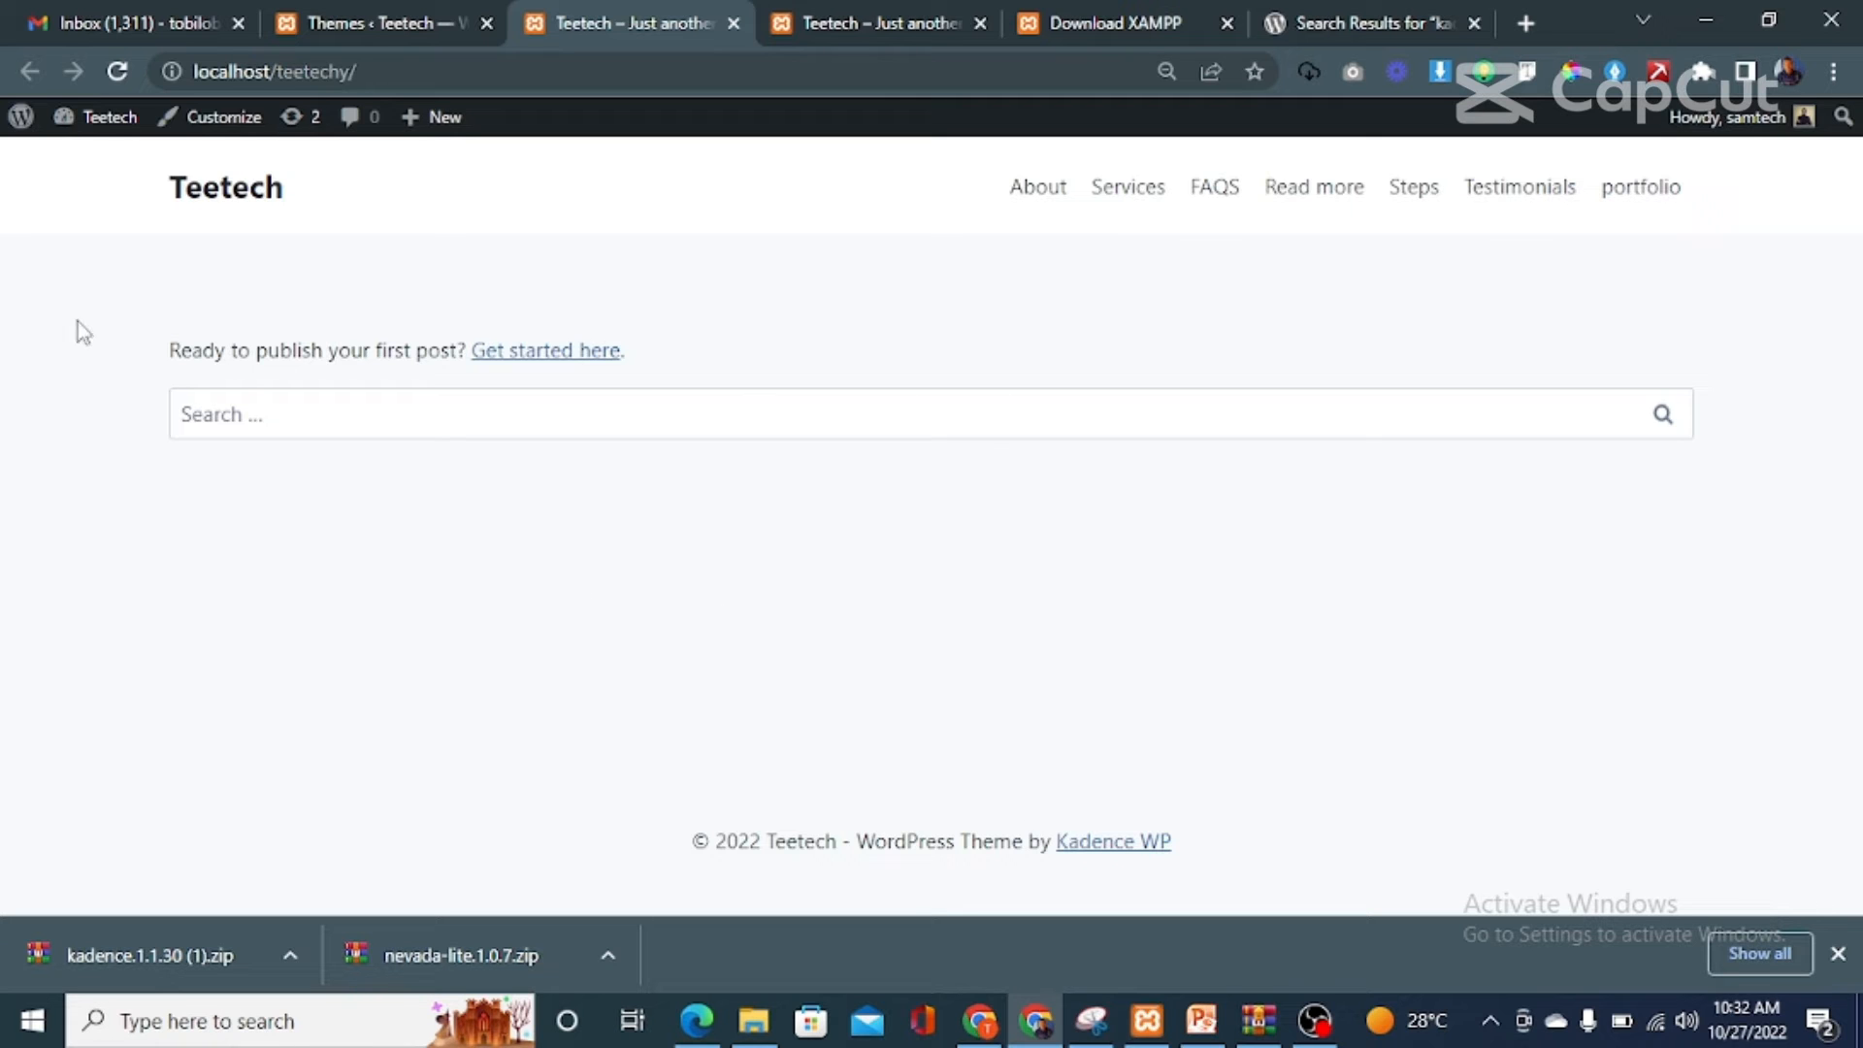
left_click(349, 14)
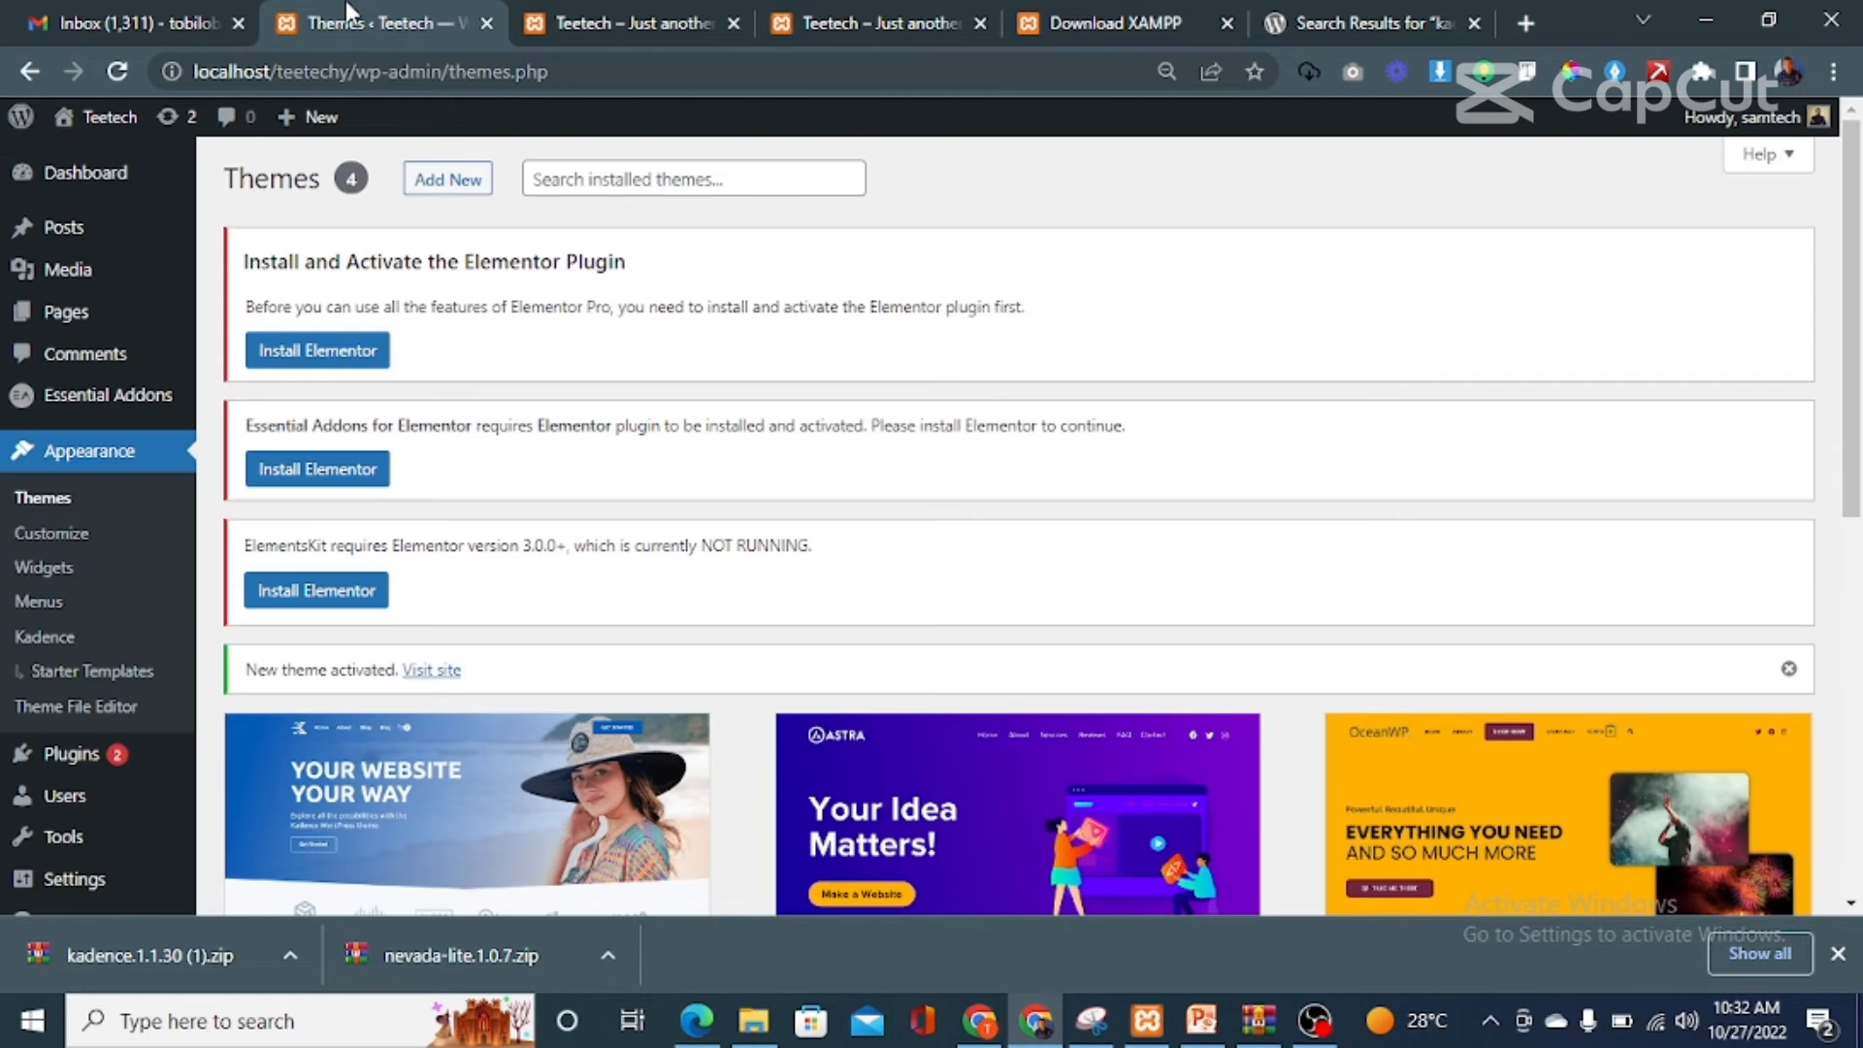
Start adding a new plugin and search the plugin directory for "elementor".
mouse_move(66, 762)
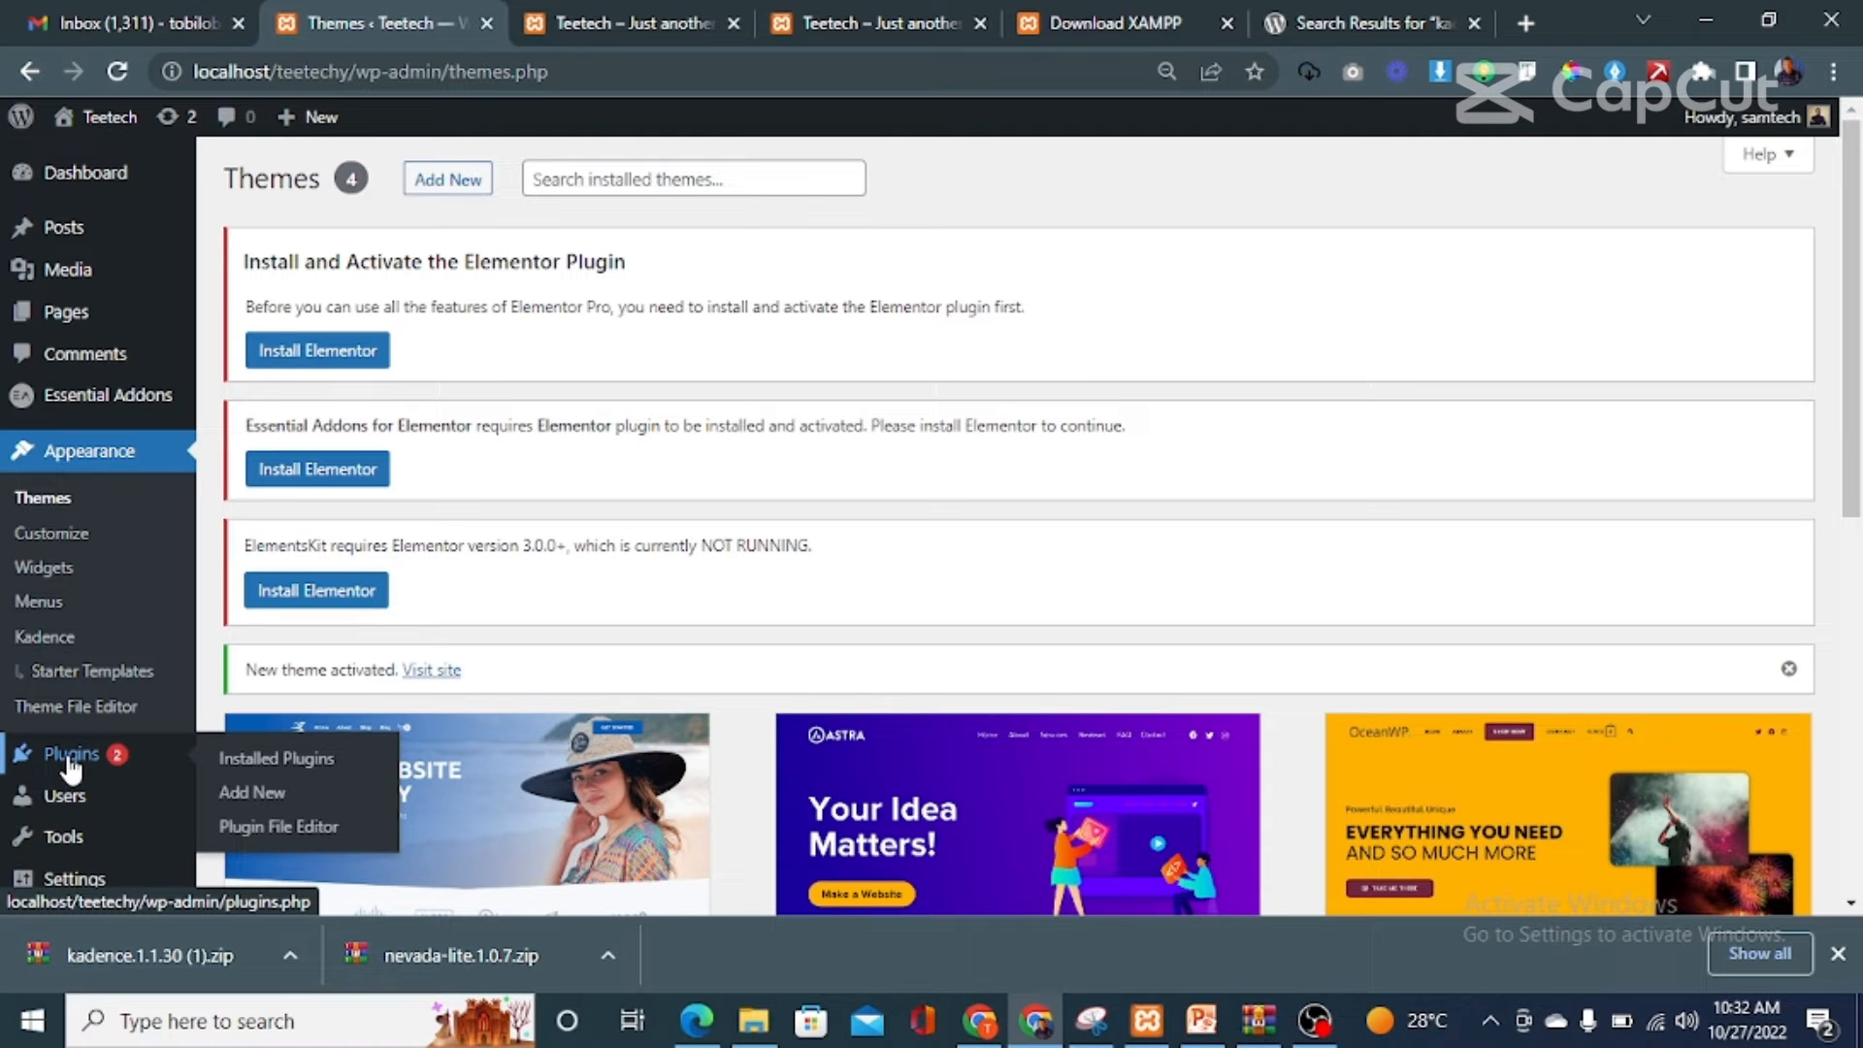
left_click(68, 767)
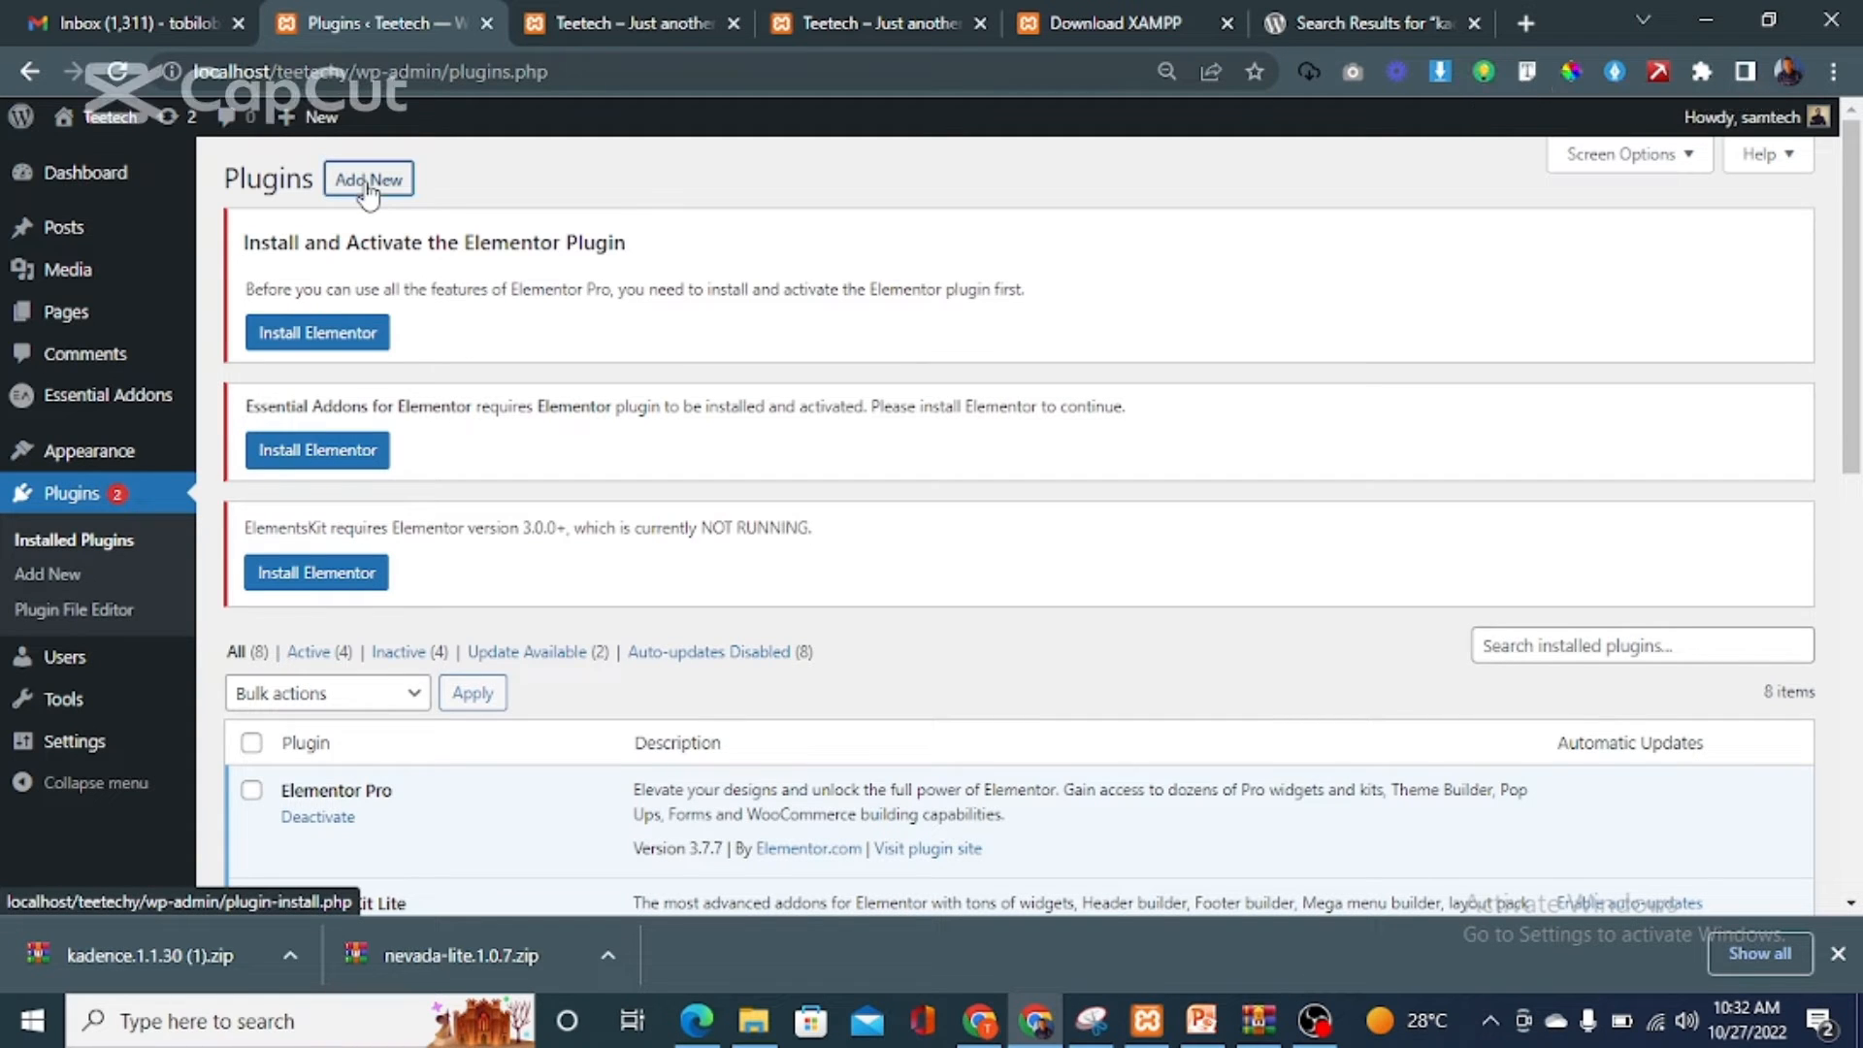
left_click(369, 184)
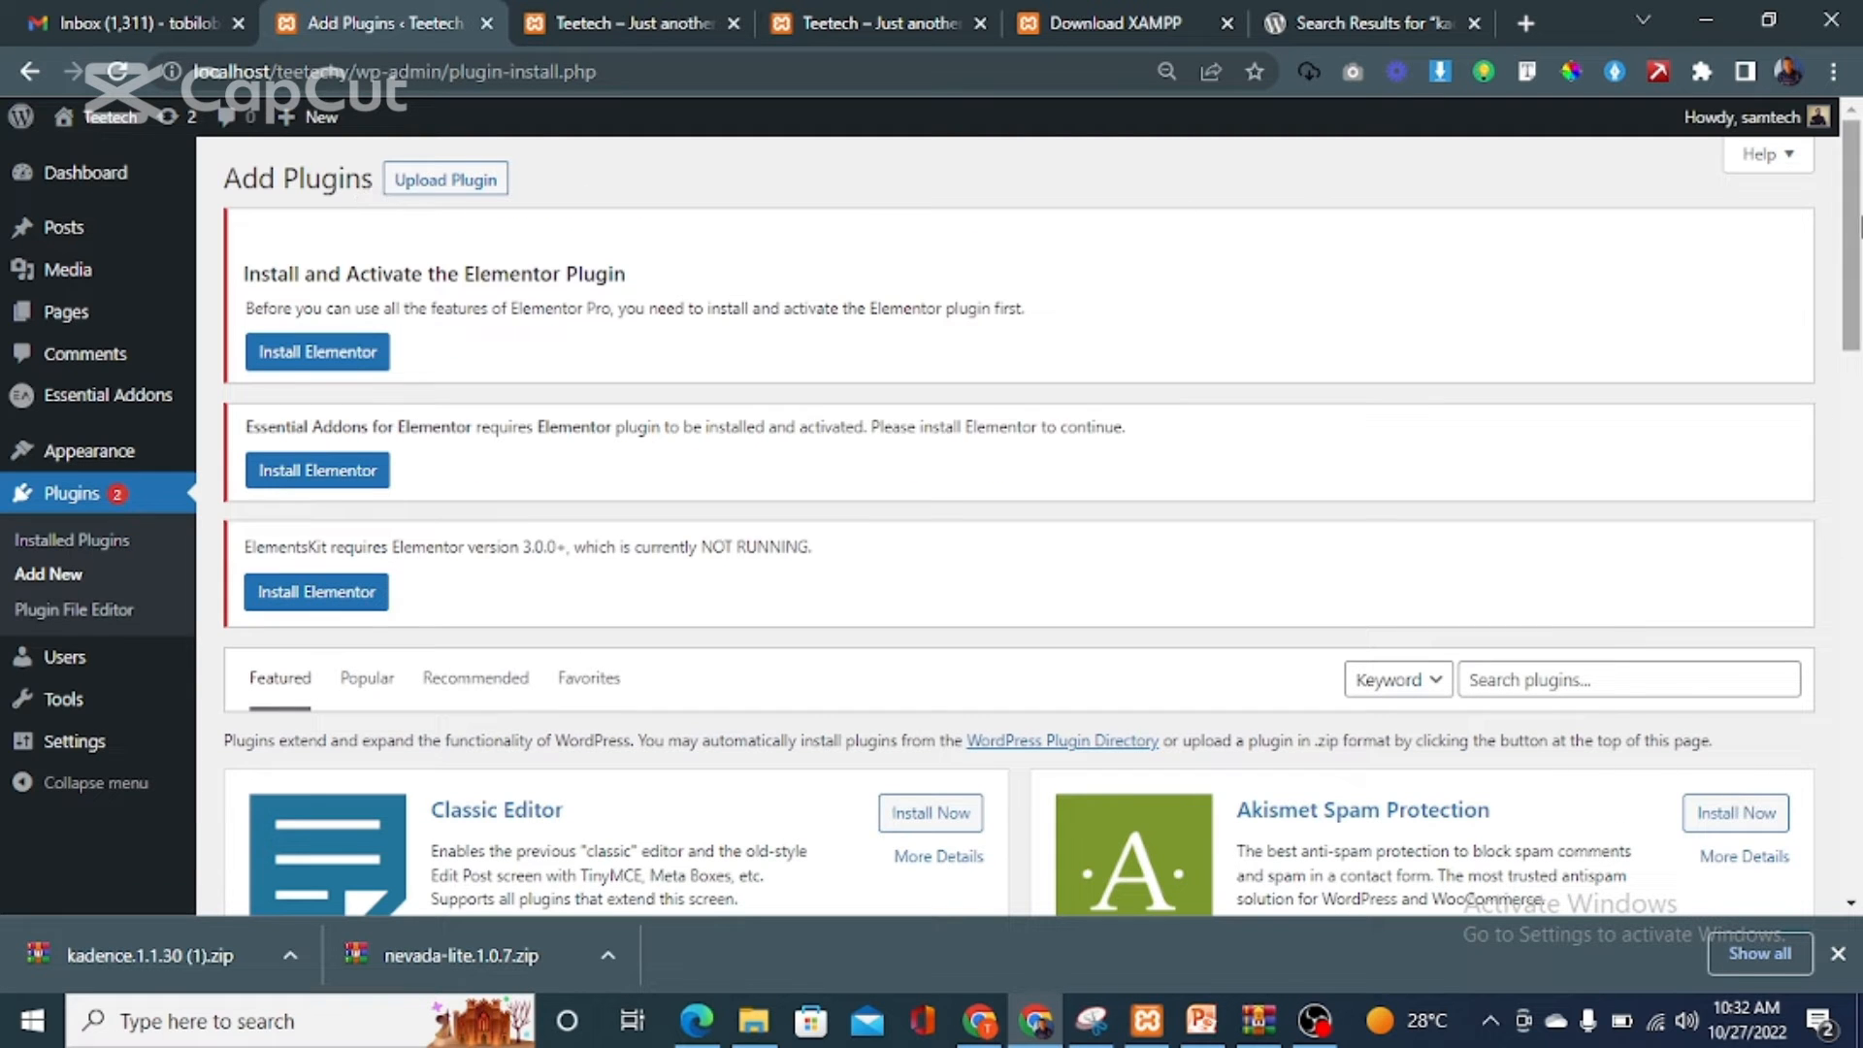
left_click_drag(1860, 224, 1860, 242)
scroll(1859, 280, "down", 1)
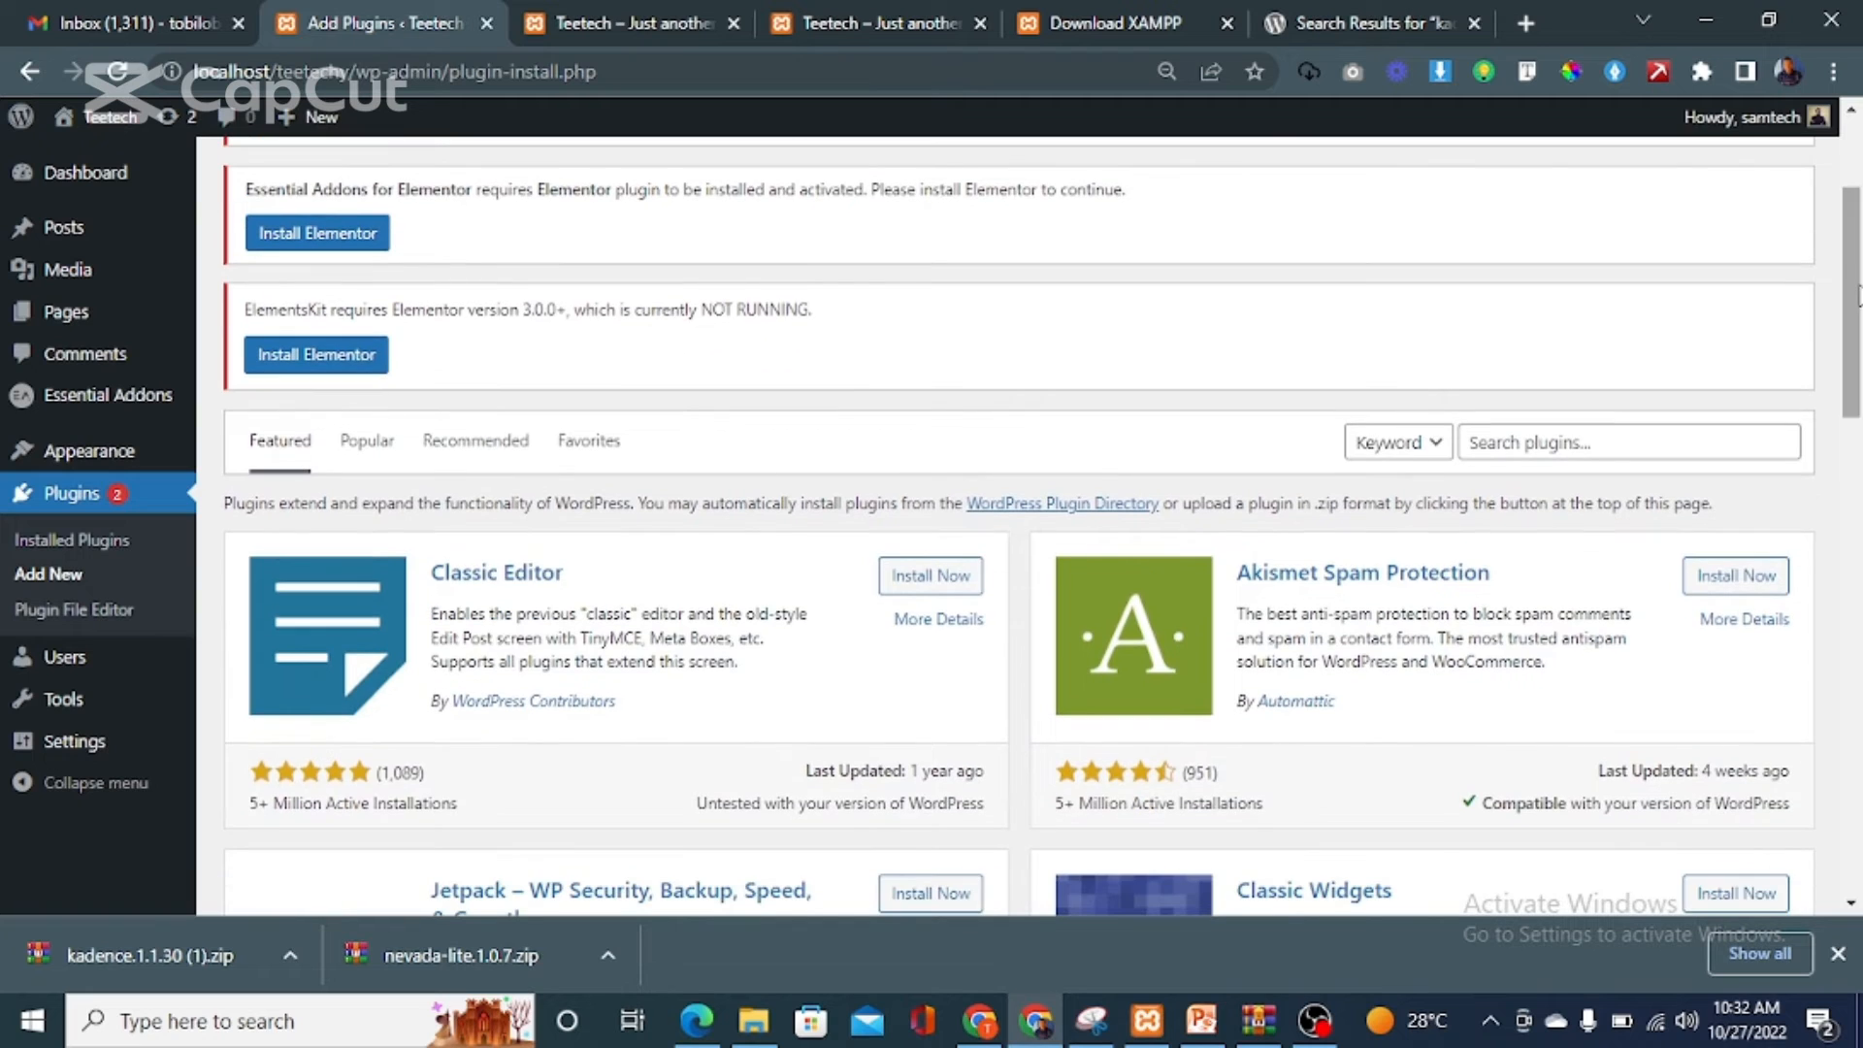
left_click(1510, 449)
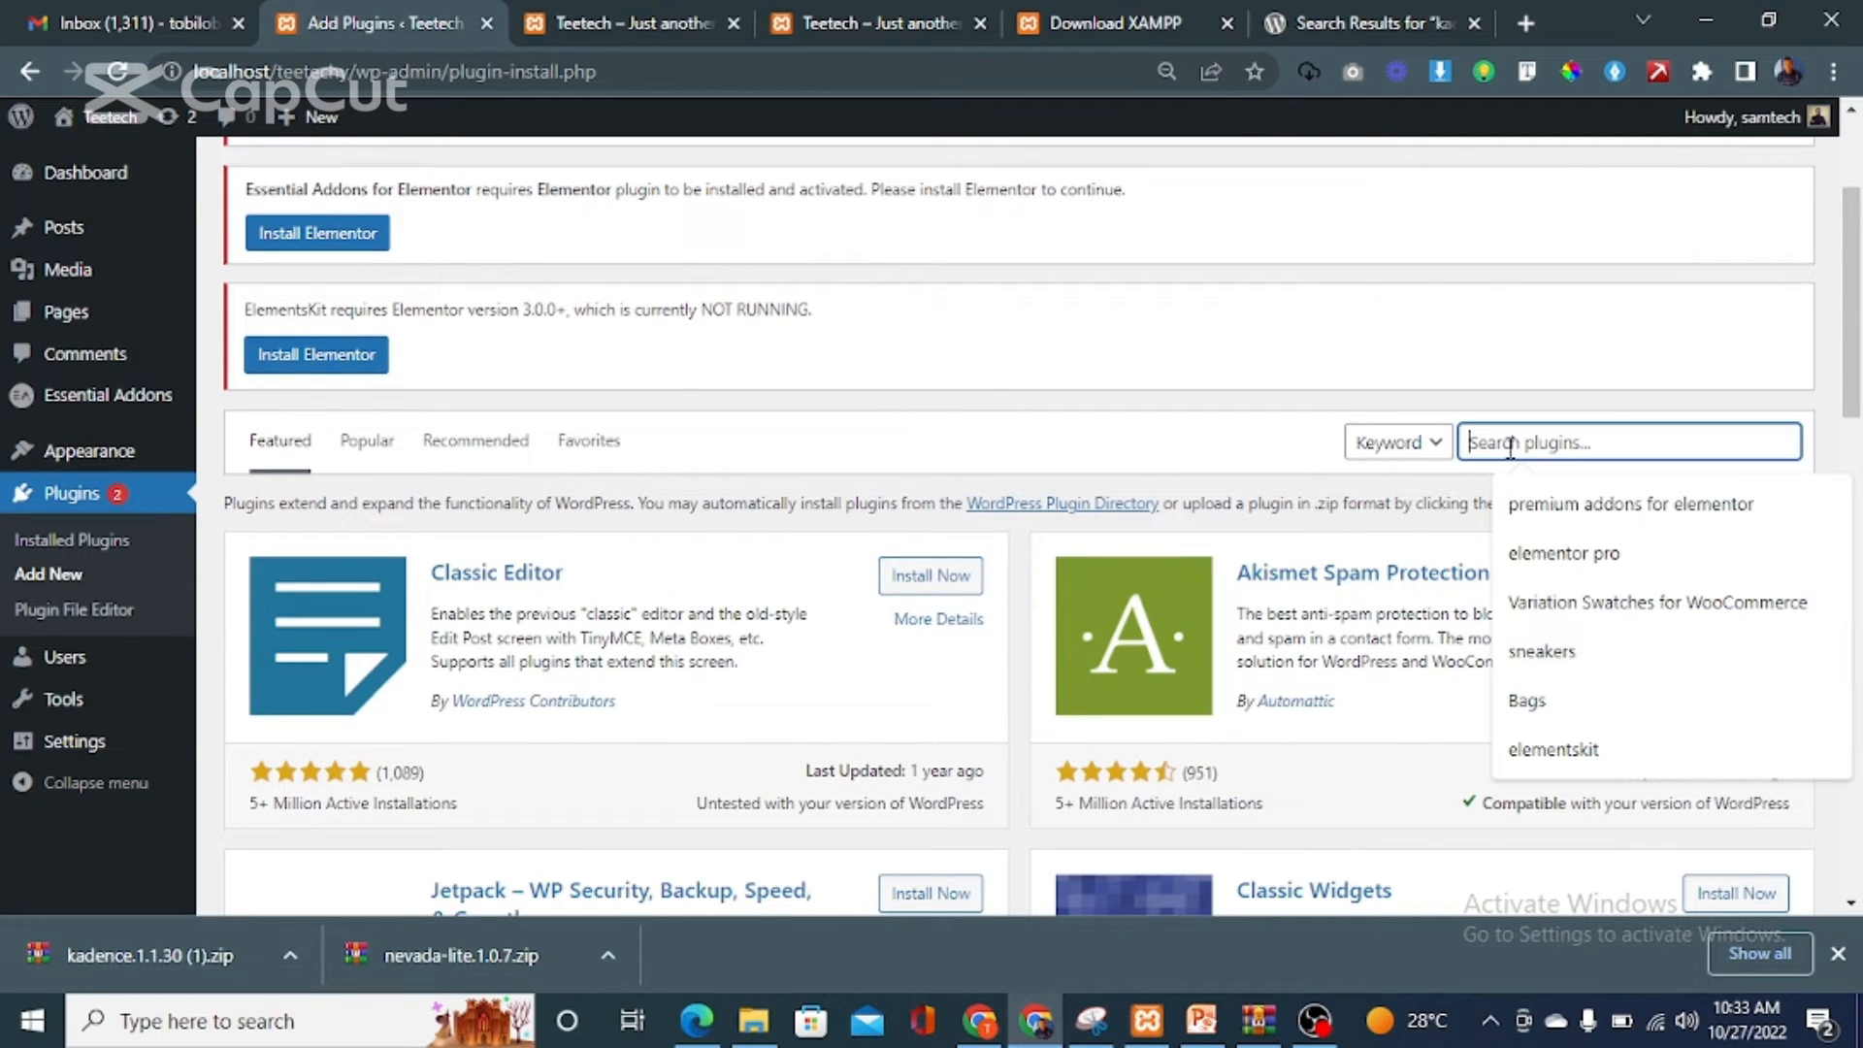
type("ele")
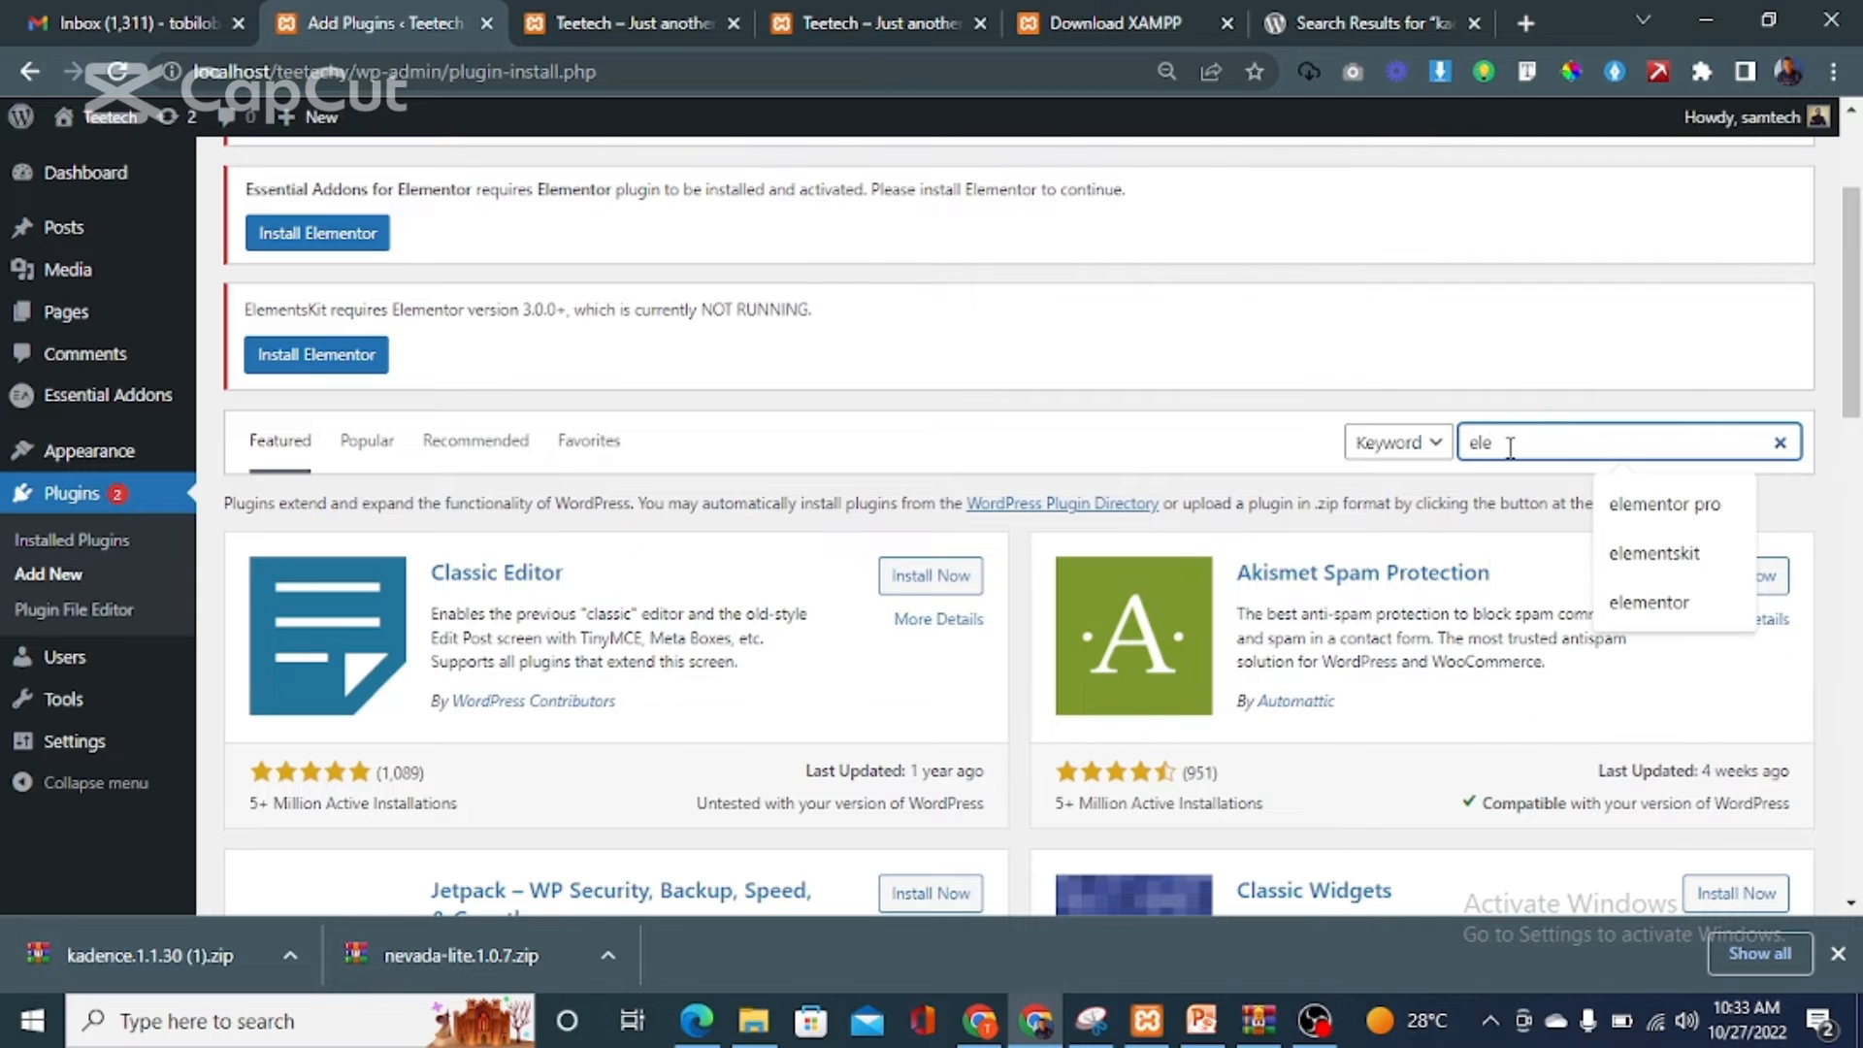
type("mentor")
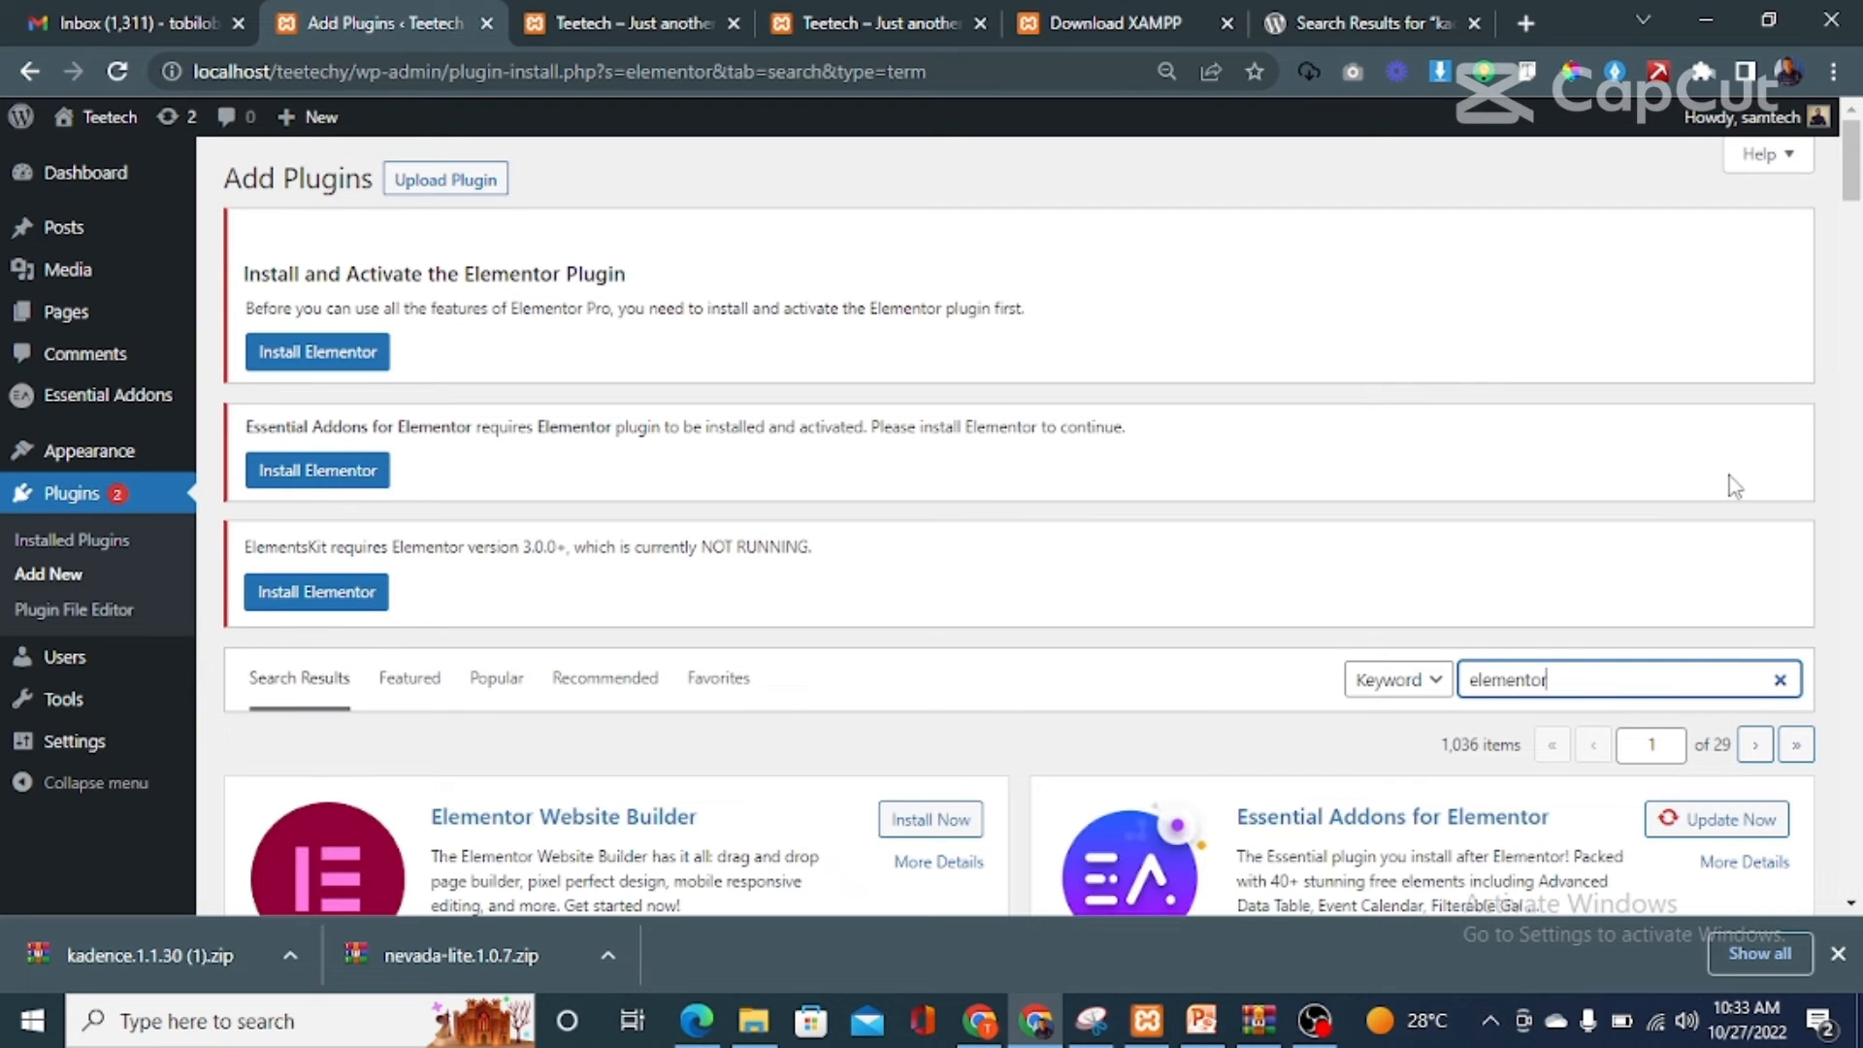
Install the Elementor Website Builder plugin from the search results and activate it.
scroll(1855, 195, "down", 3)
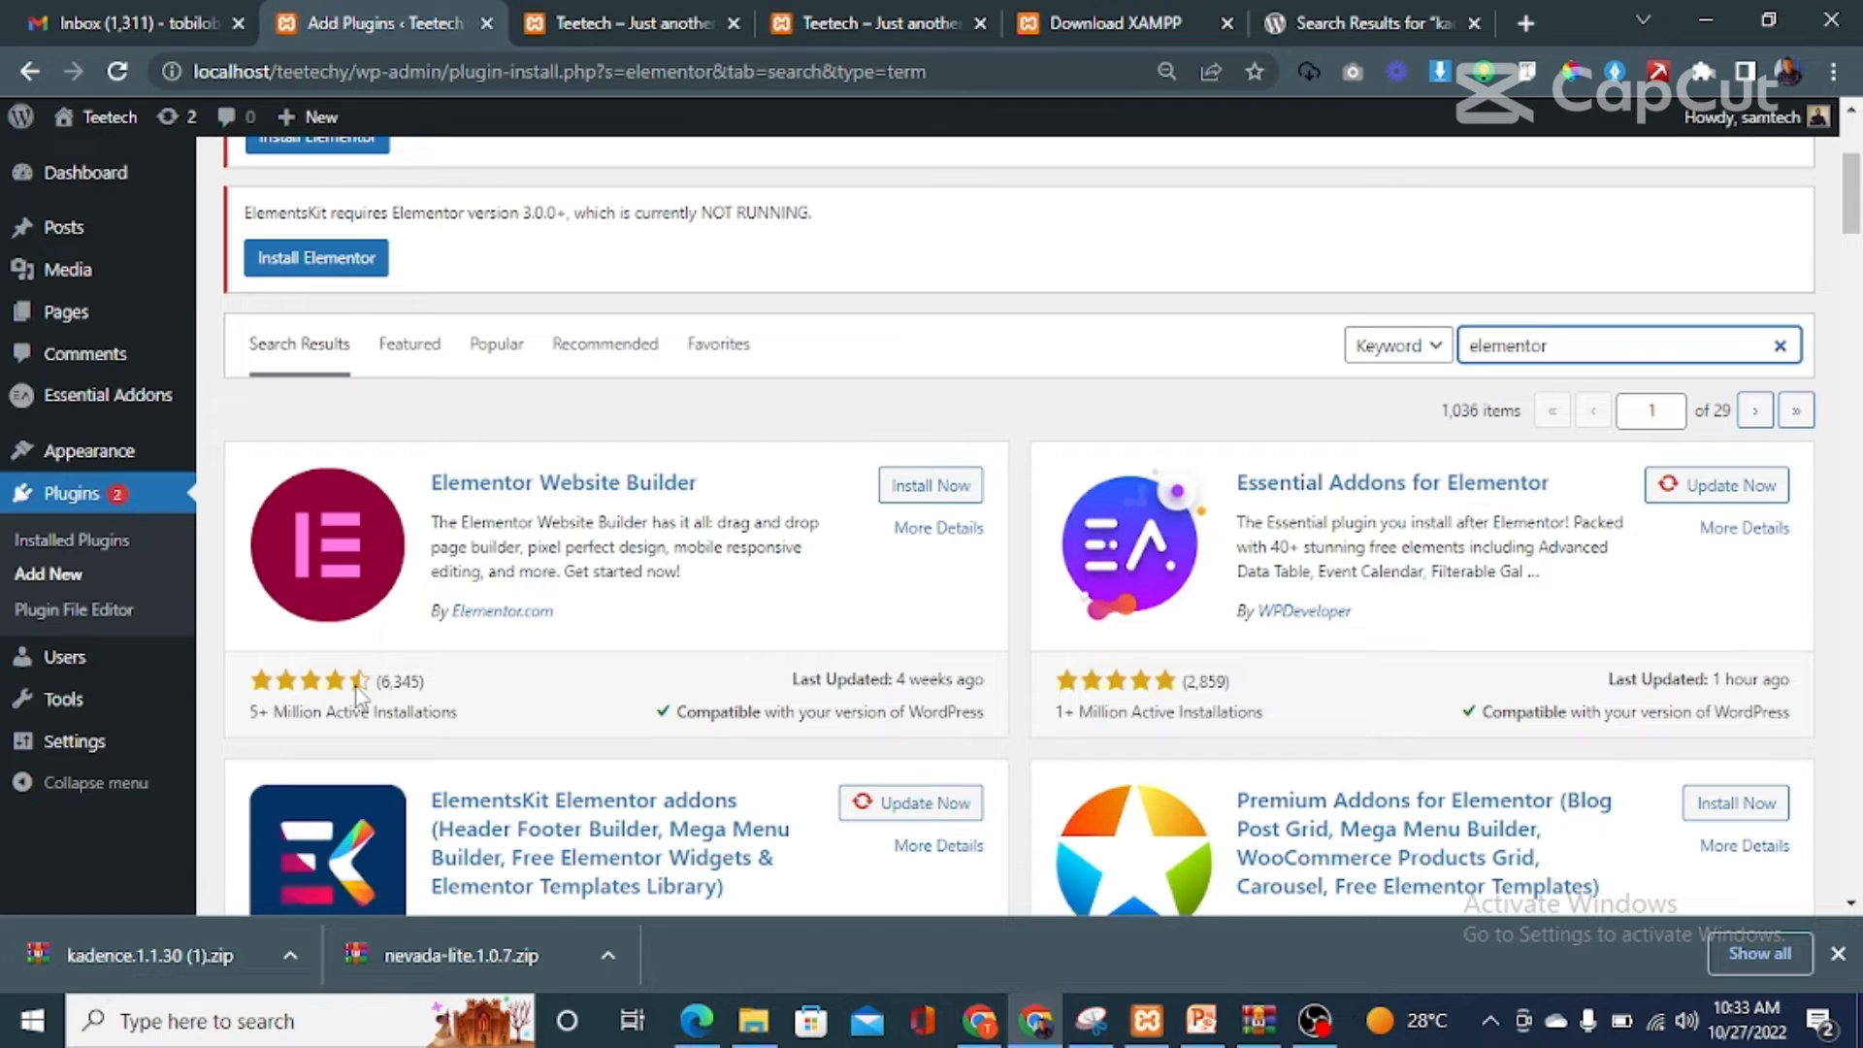
left_click(929, 490)
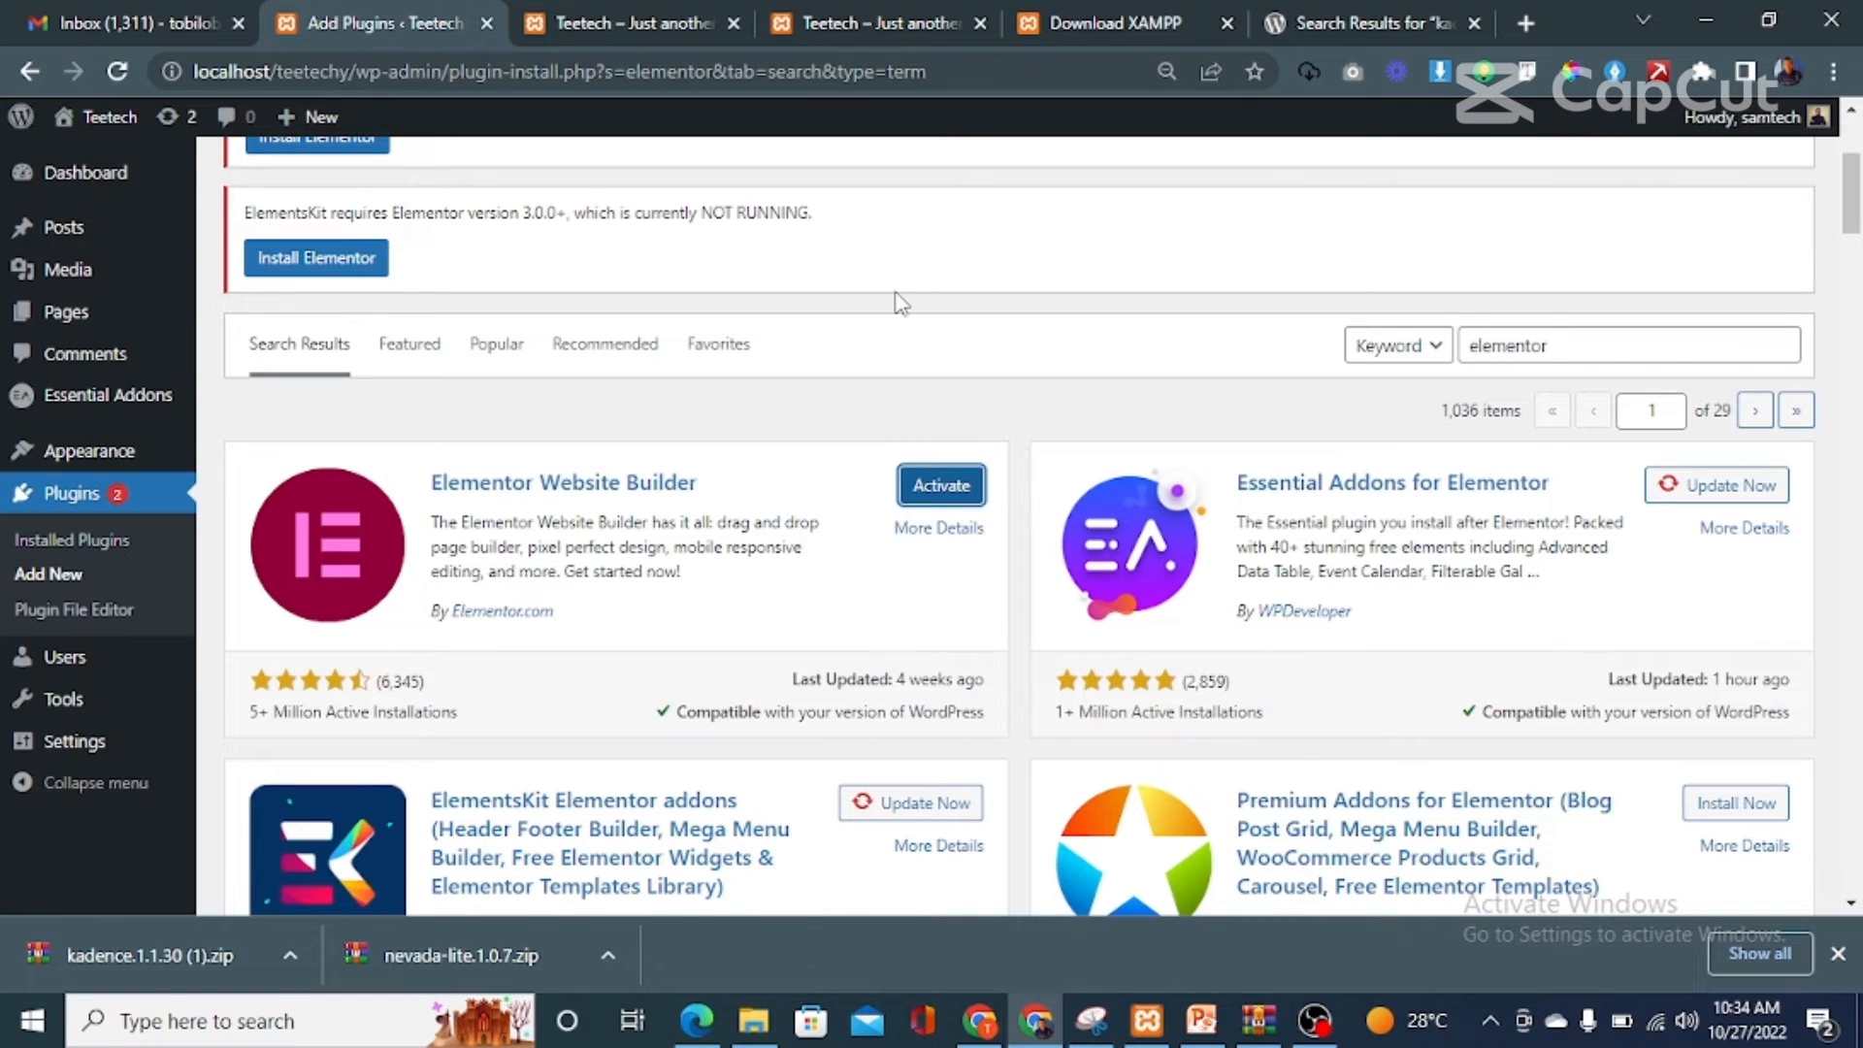
left_click(937, 490)
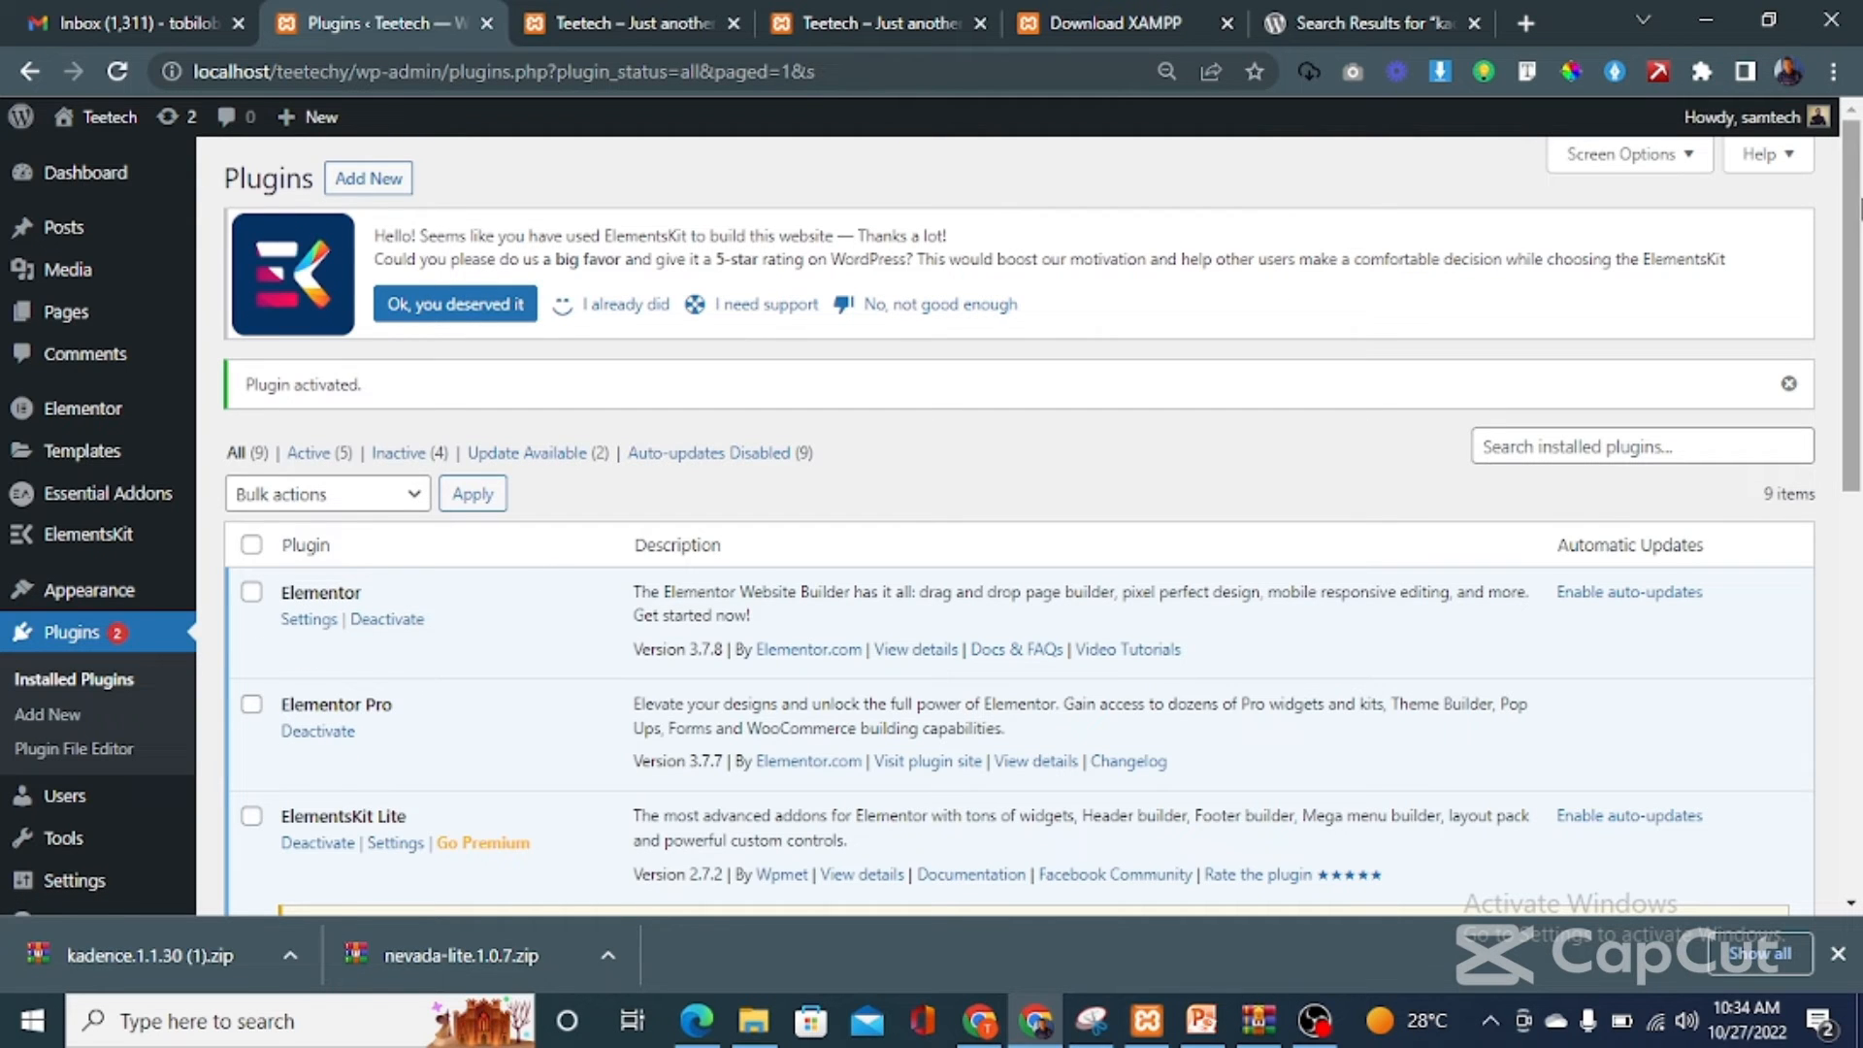
Switch to the WordPress.org site and open its plugin directory.
mouse_move(1859, 218)
left_mouse_down()
mouse_move(1859, 312)
mouse_move(1859, 204)
left_mouse_up()
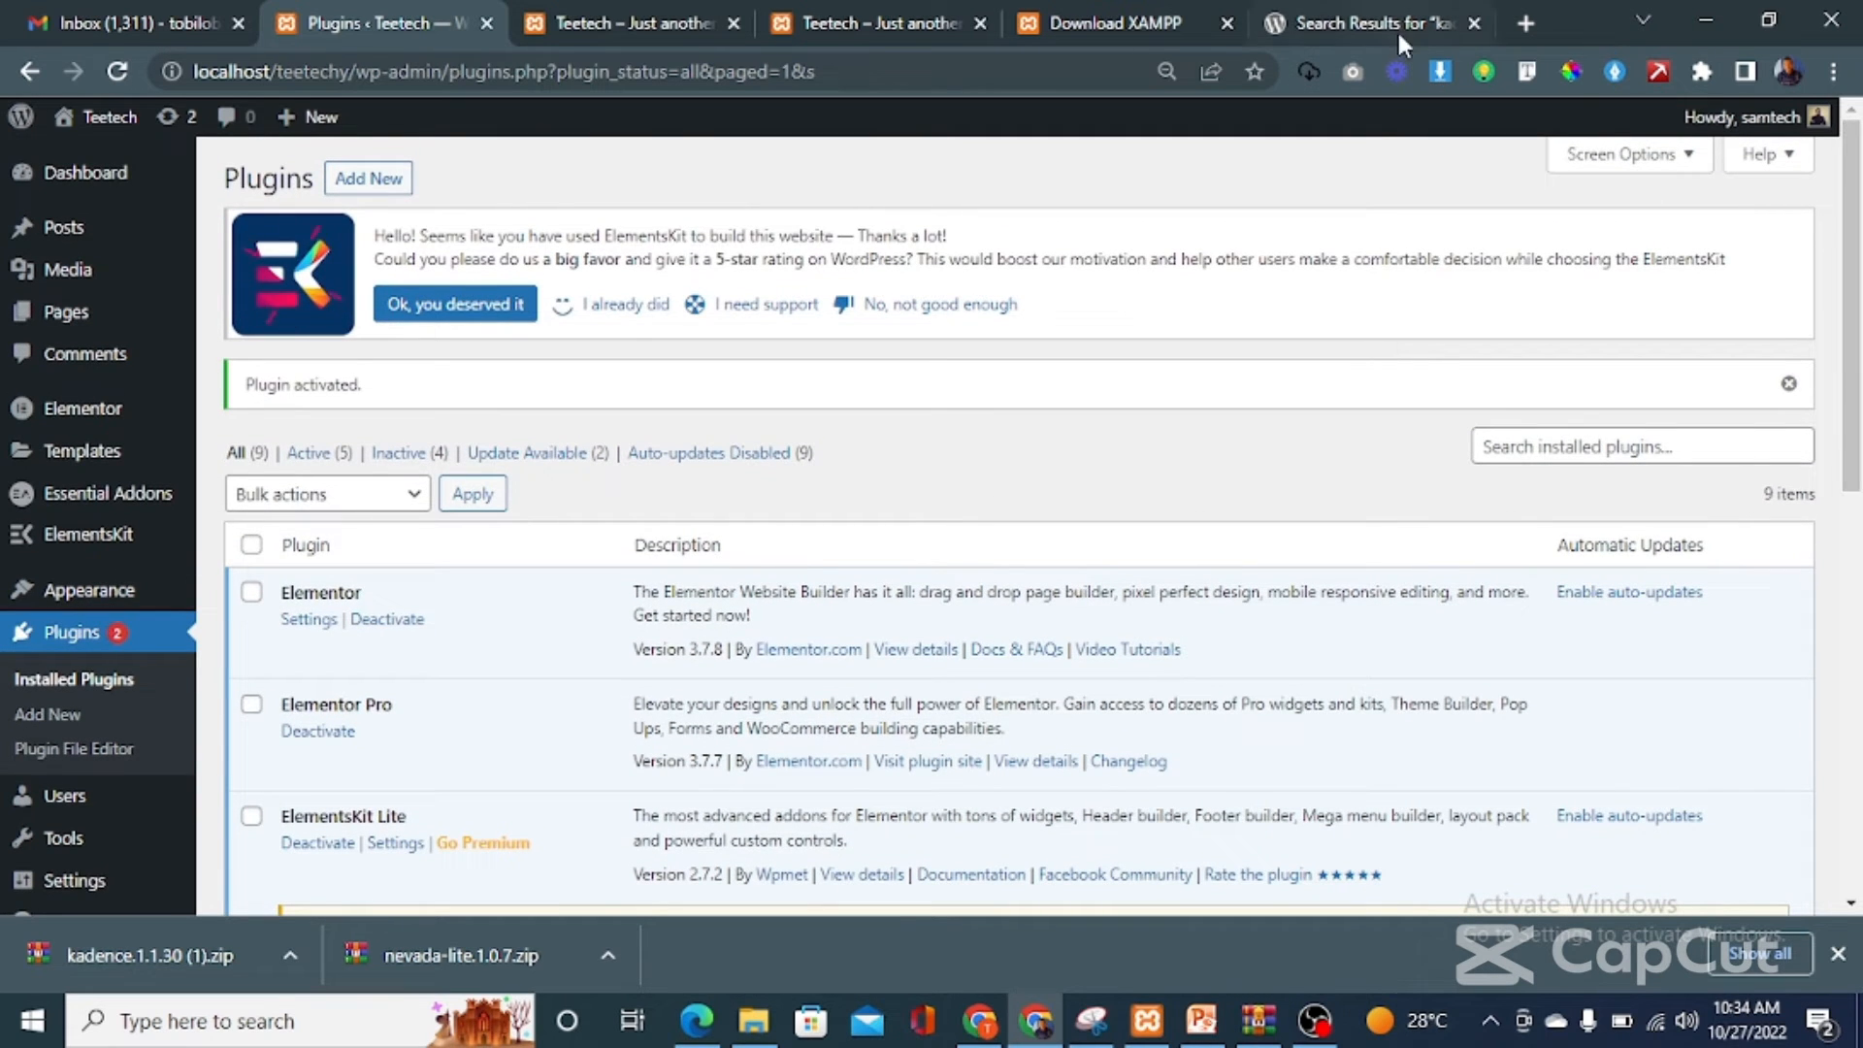
left_click(1360, 22)
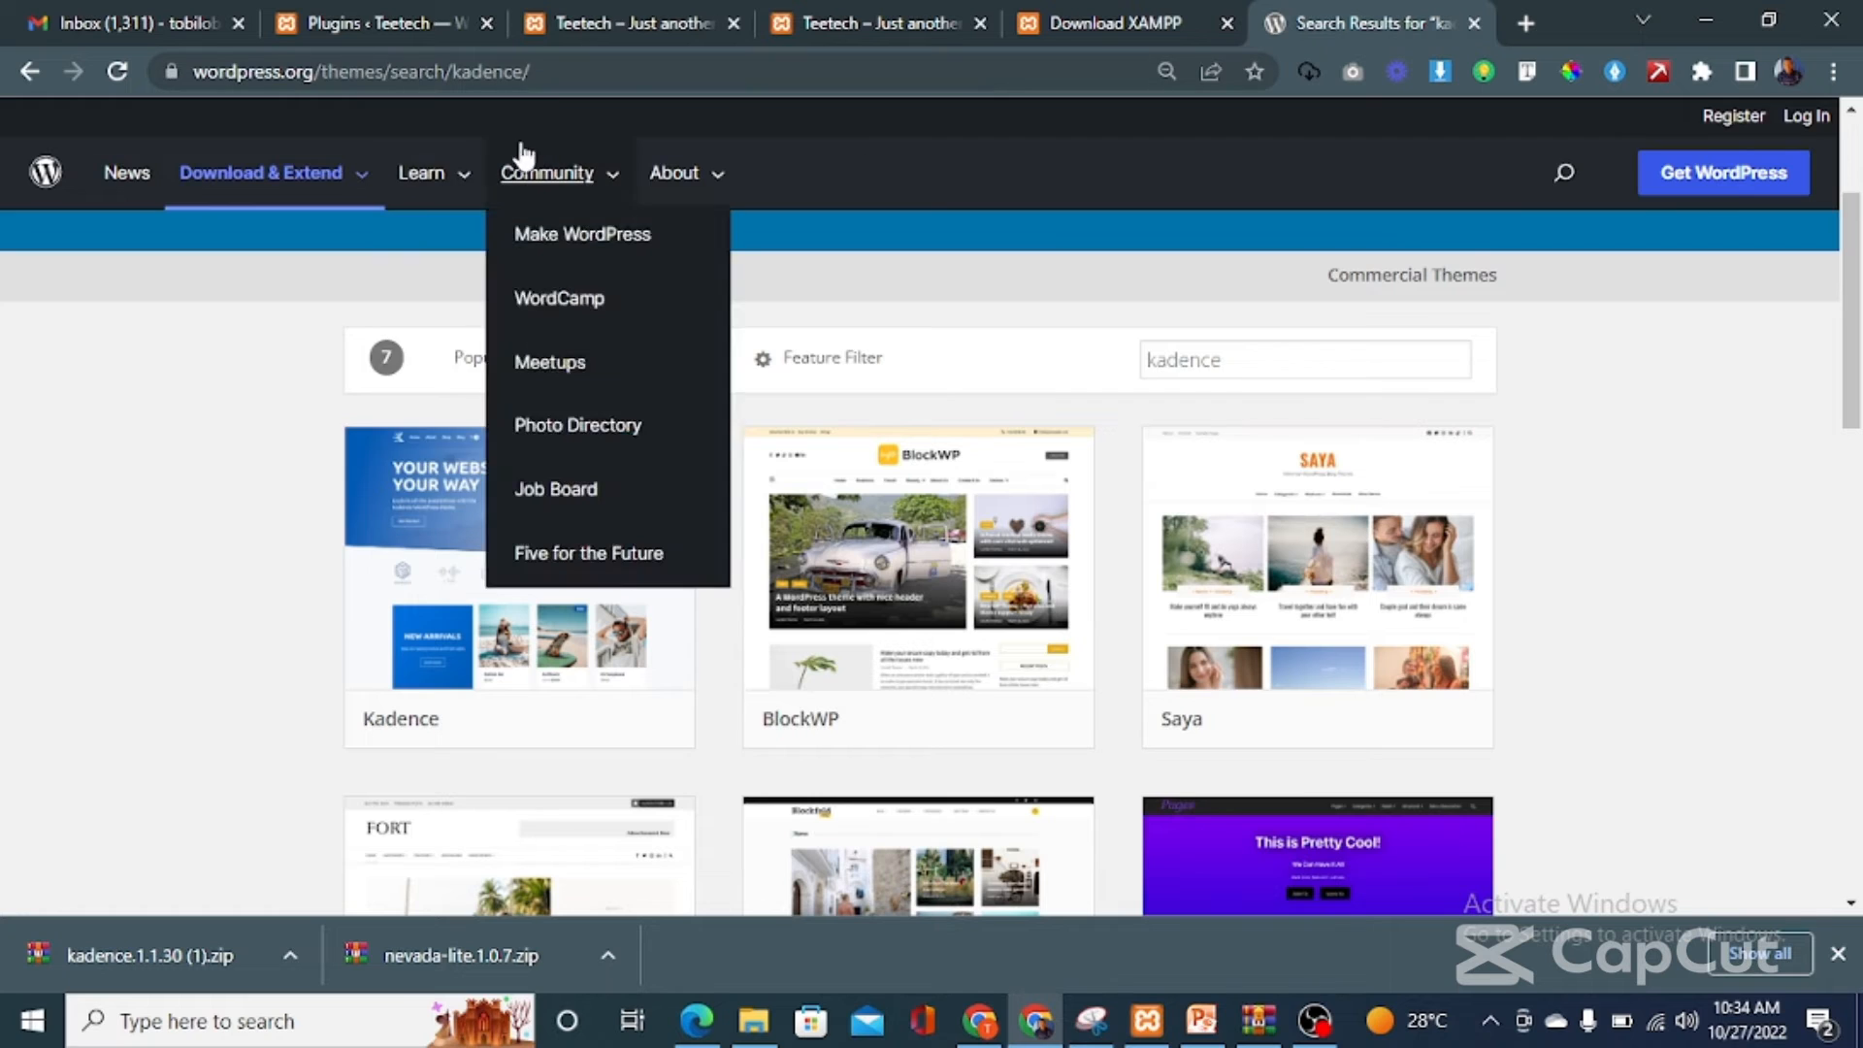
mouse_move(333, 170)
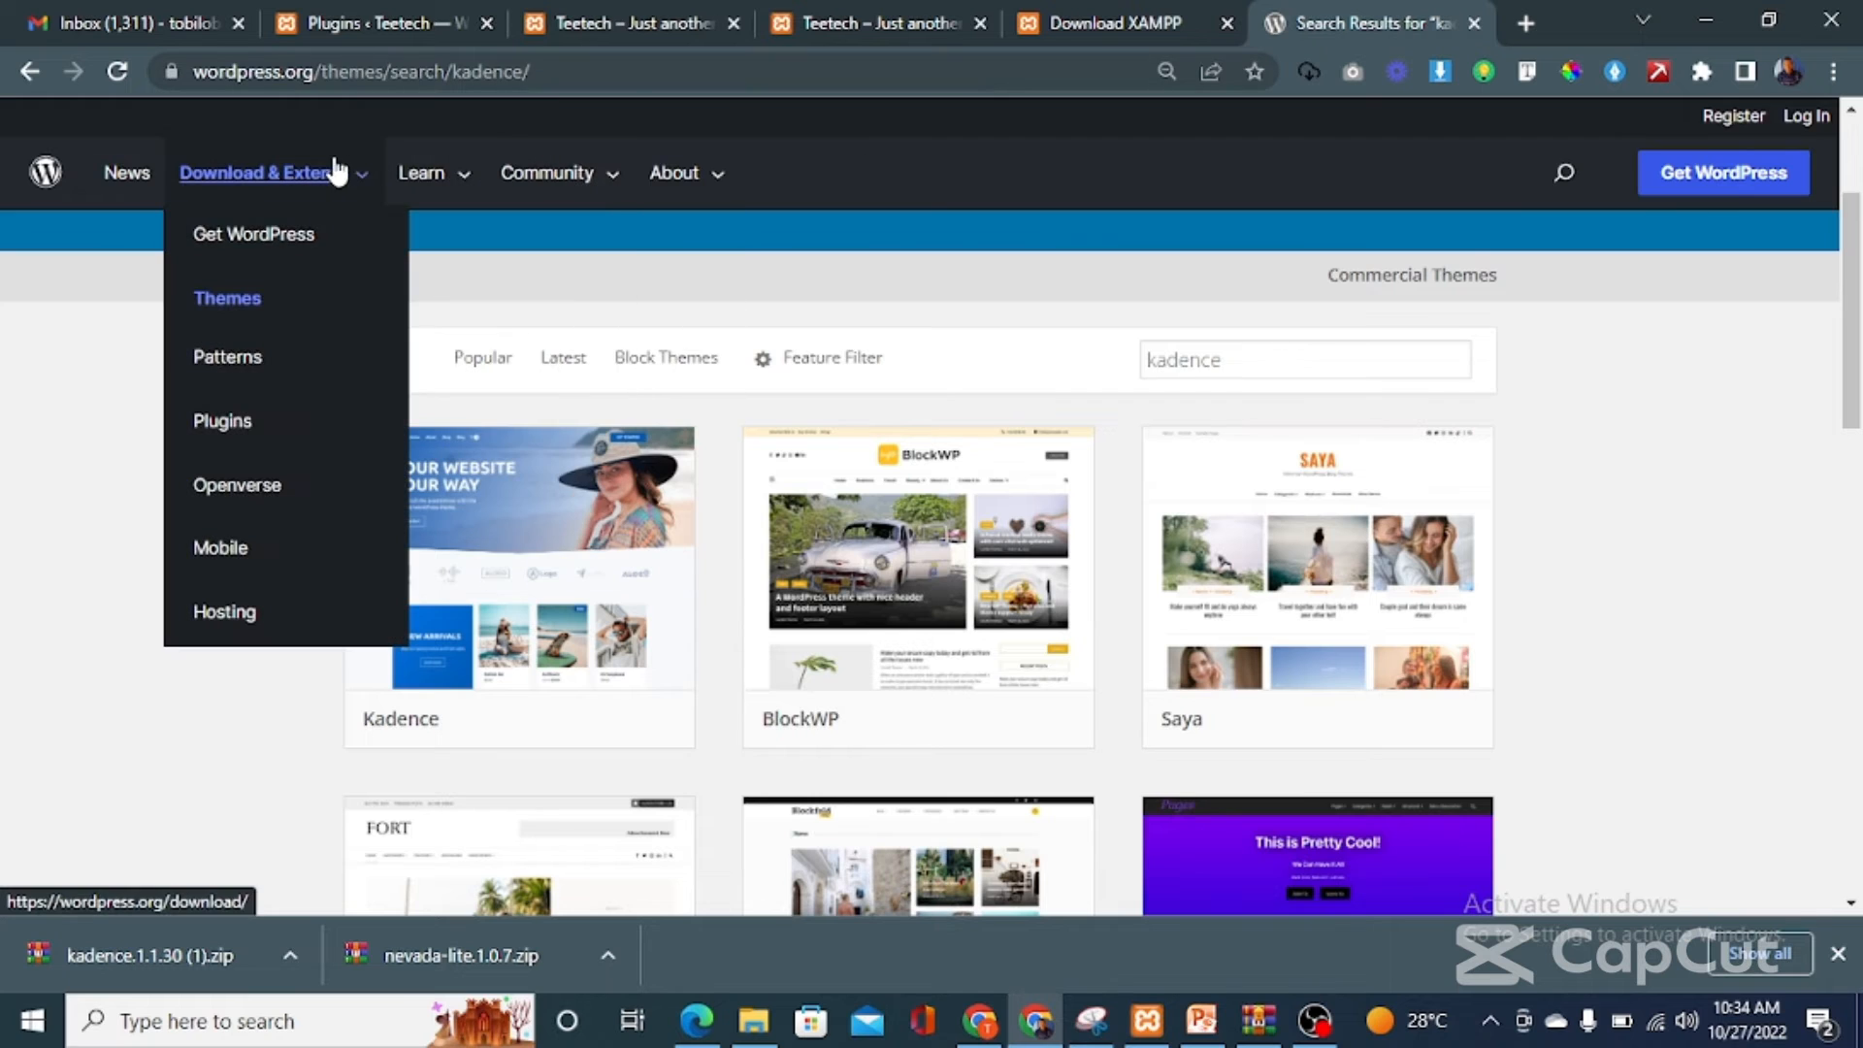
left_click(202, 422)
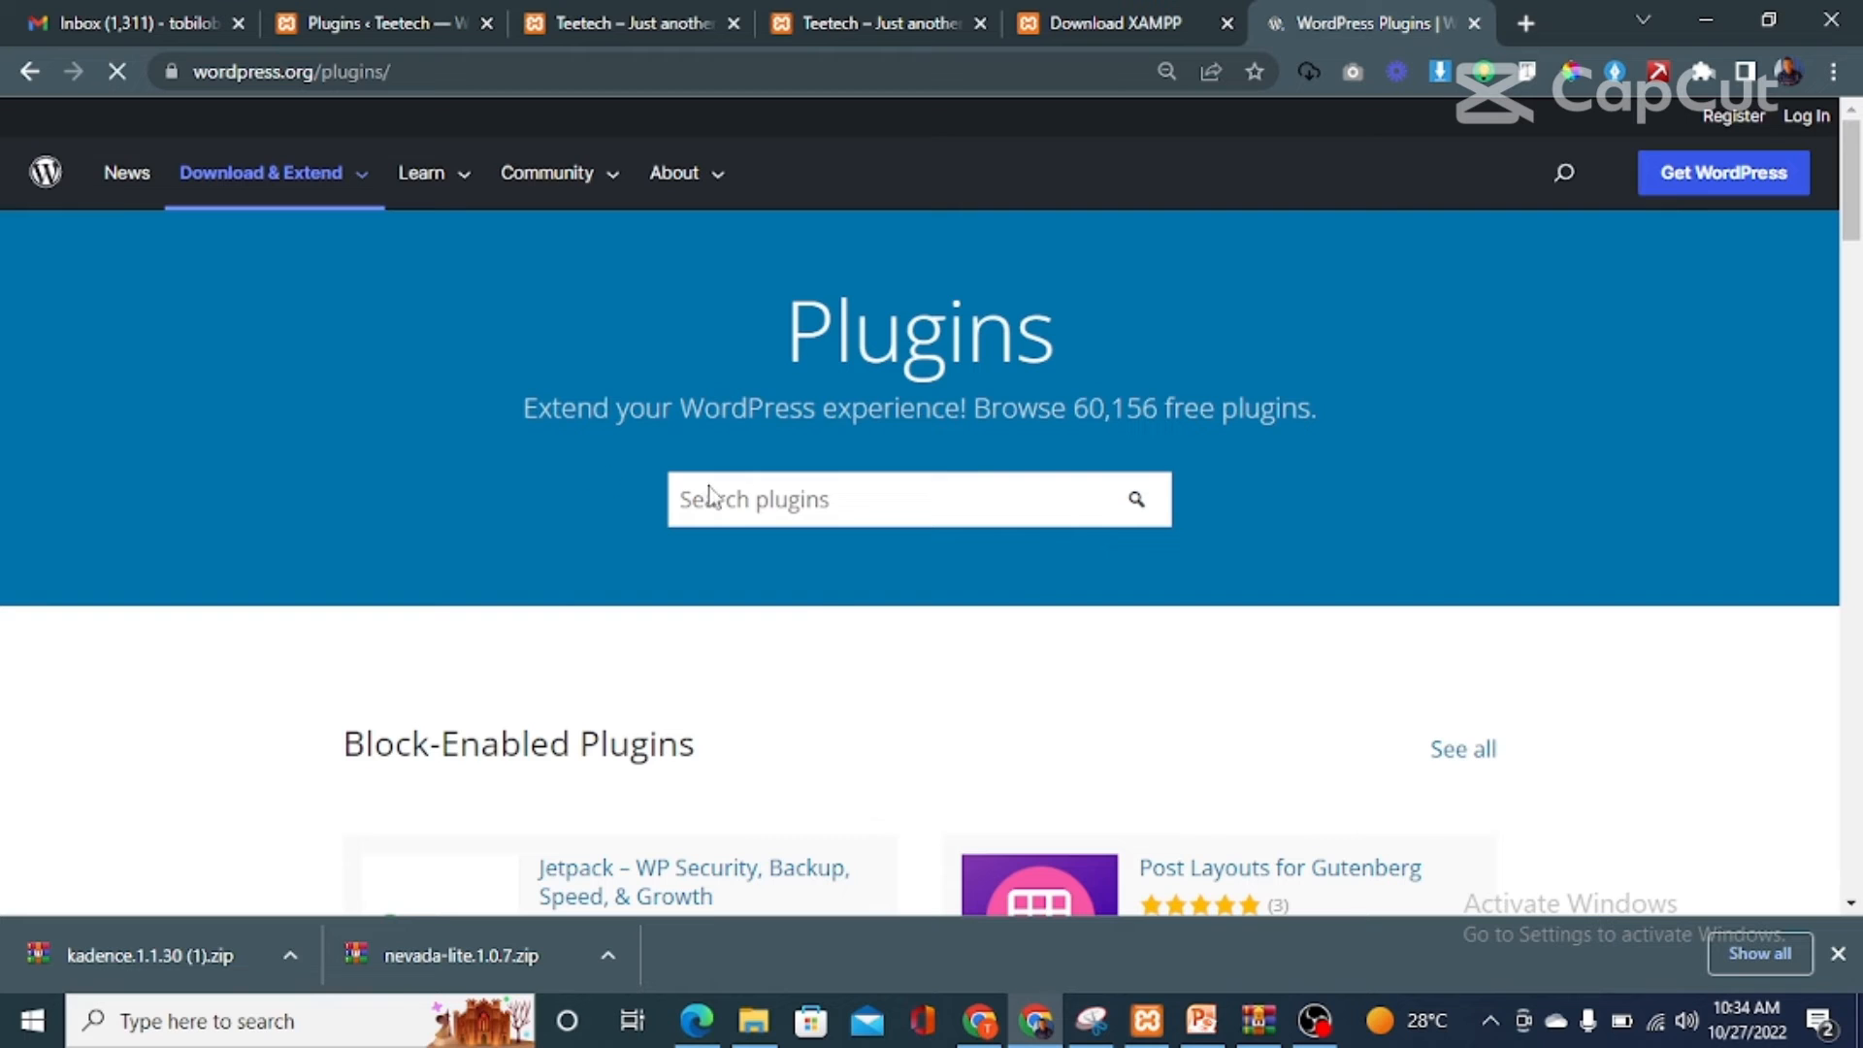
Search the WordPress.org plugin directory for "elementor" and view the Elementor Website Builder page.
left_click(801, 495)
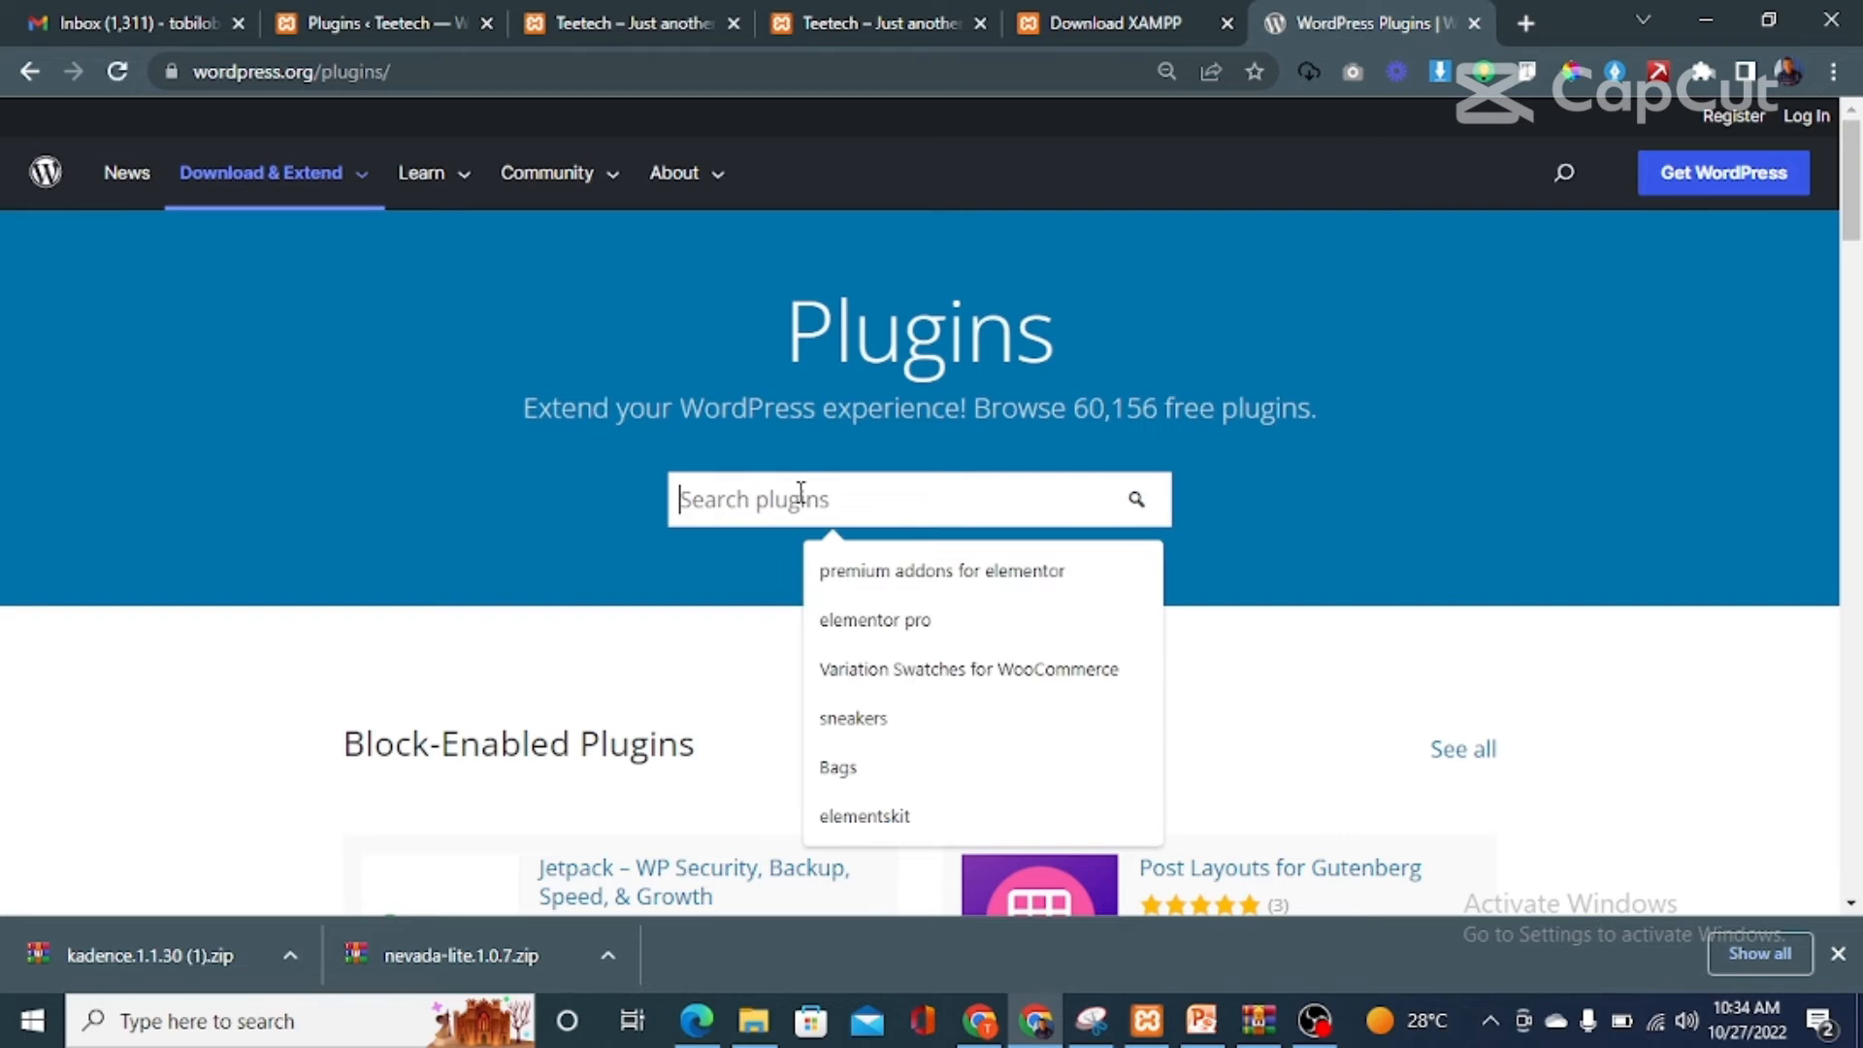
type("ele")
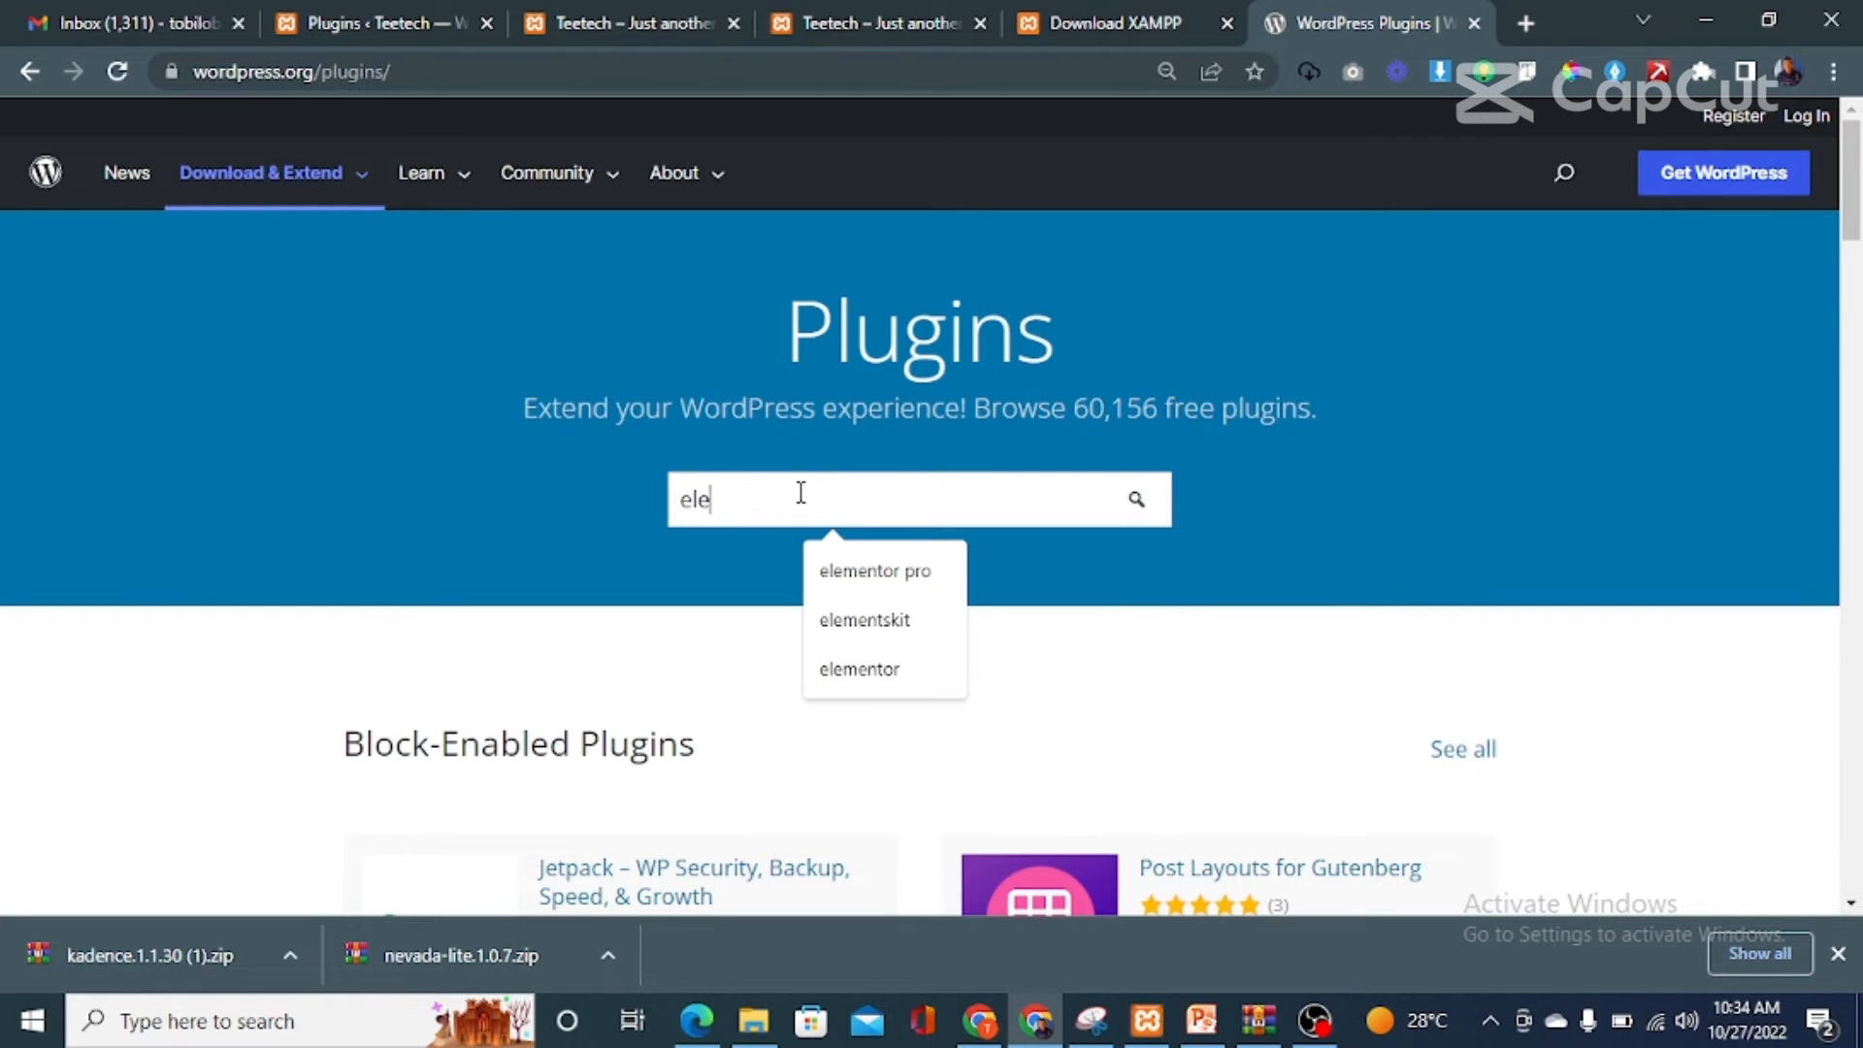
left_click(864, 671)
left_click(1136, 502)
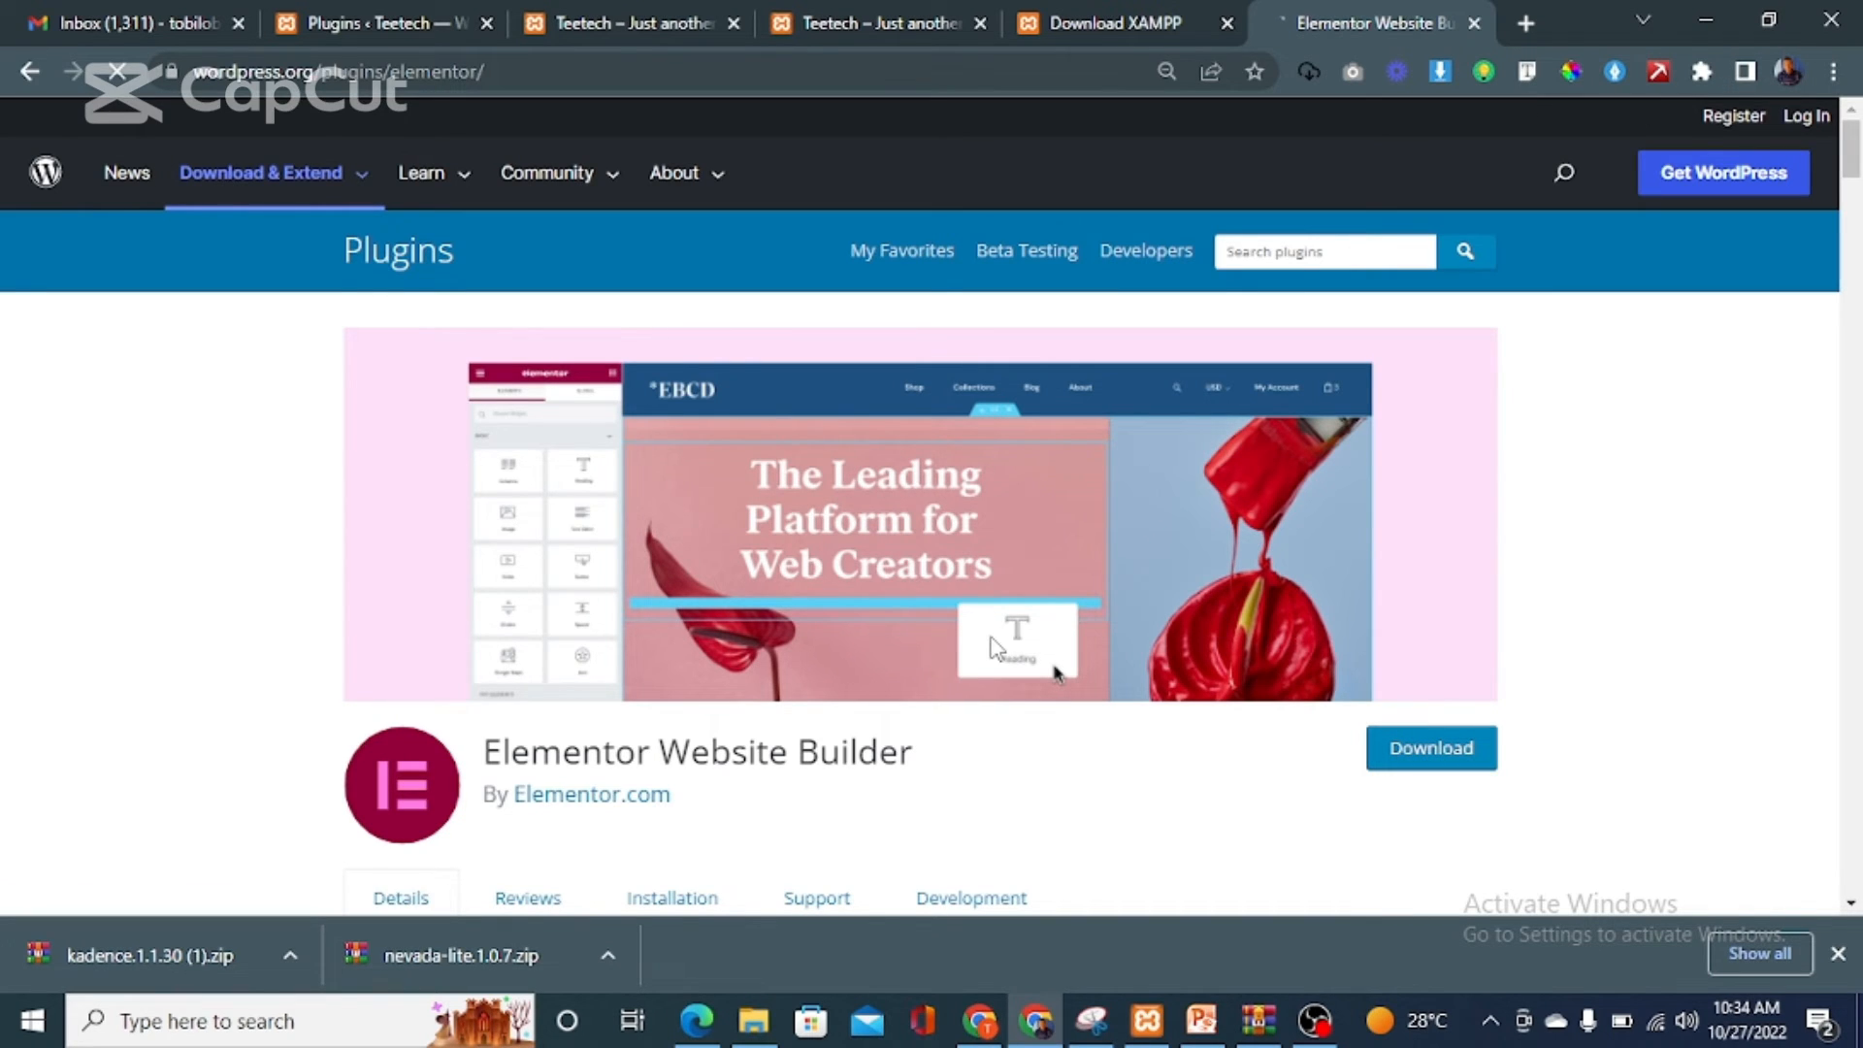
Search the plugin directory for "premium addons for elementor" and download the Premium Addons for Elementor plugin.
left_click(1275, 252)
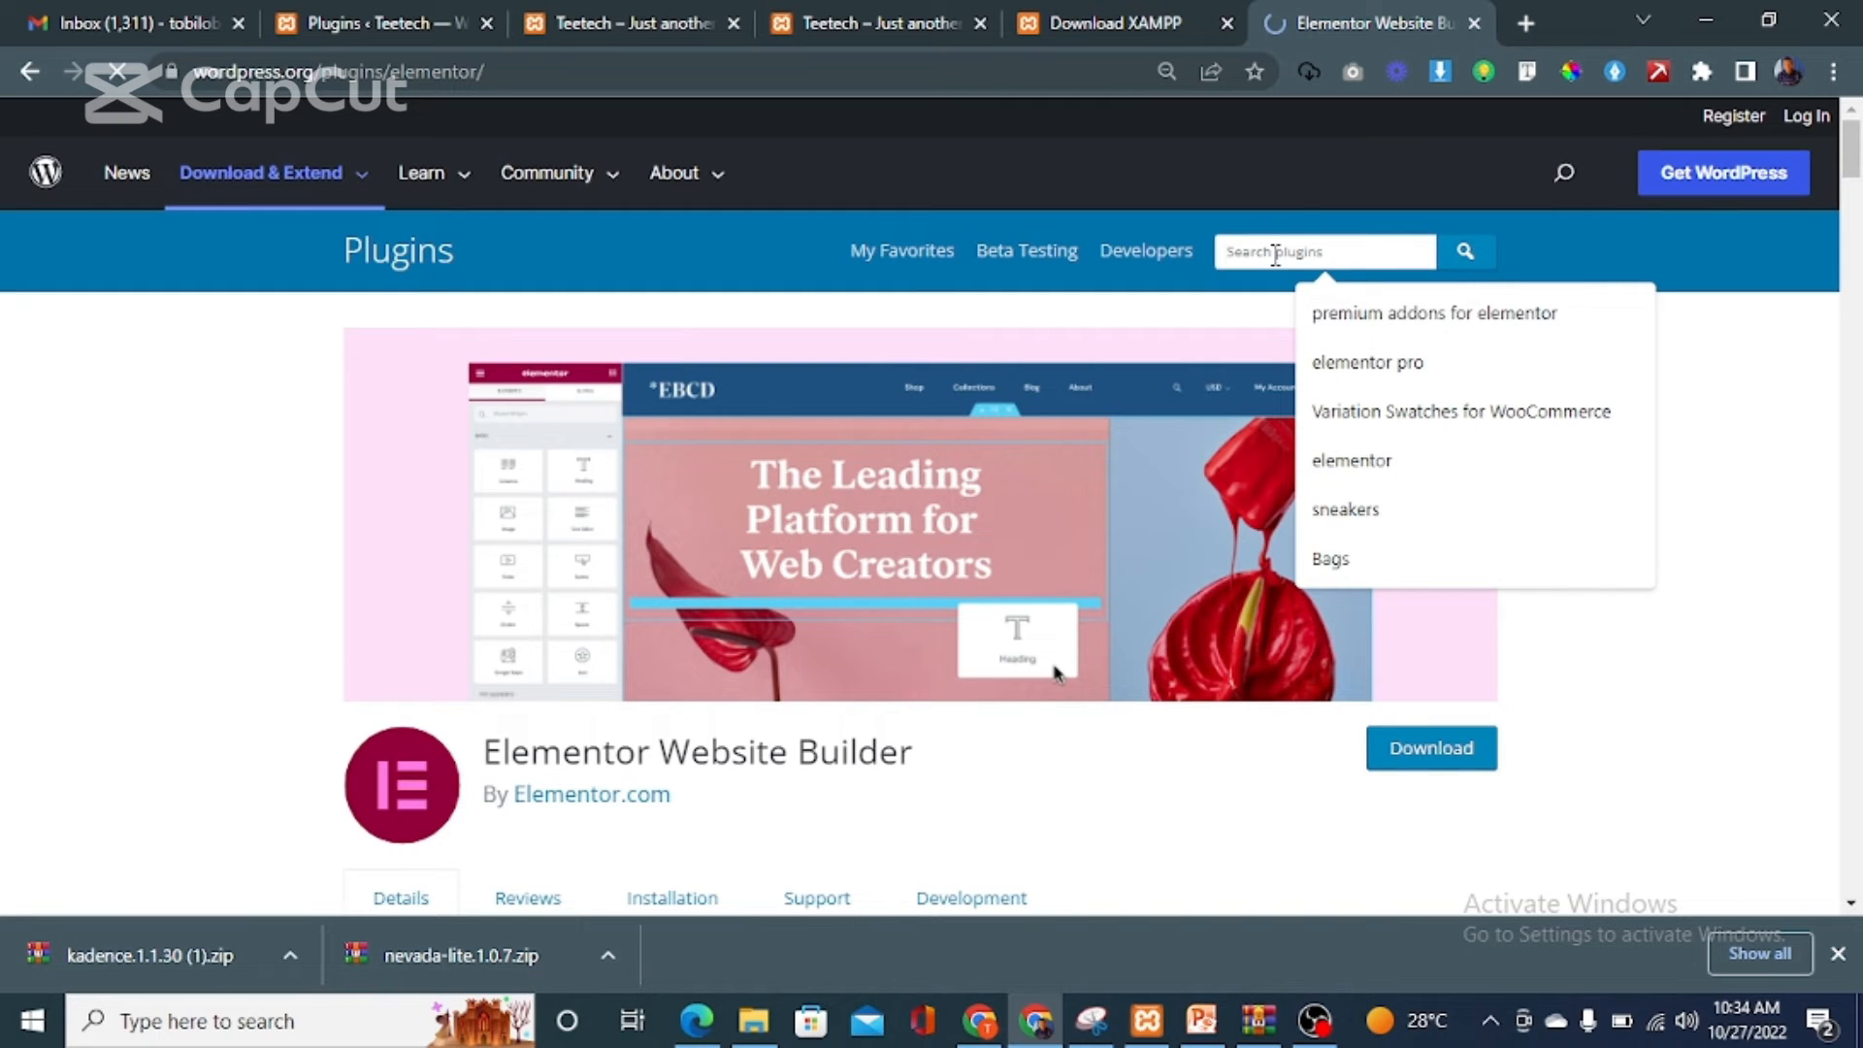
left_click(1382, 322)
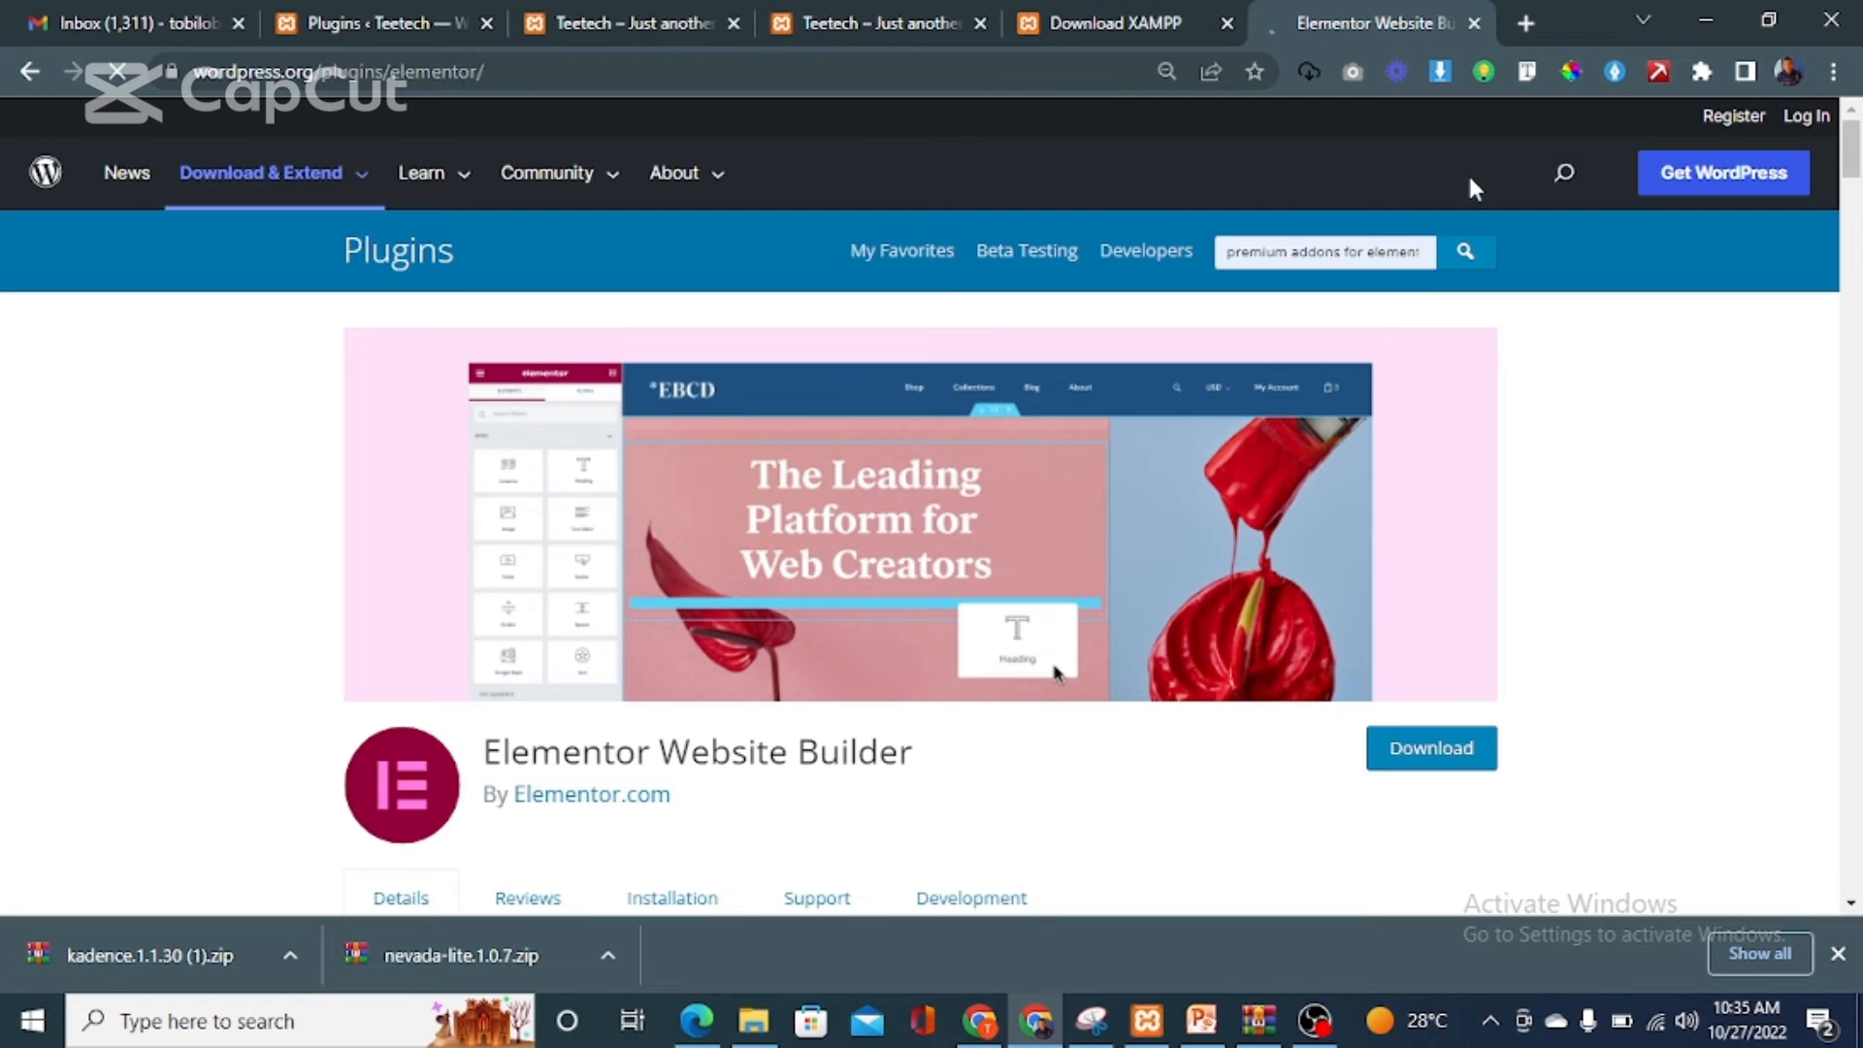
left_click(1467, 254)
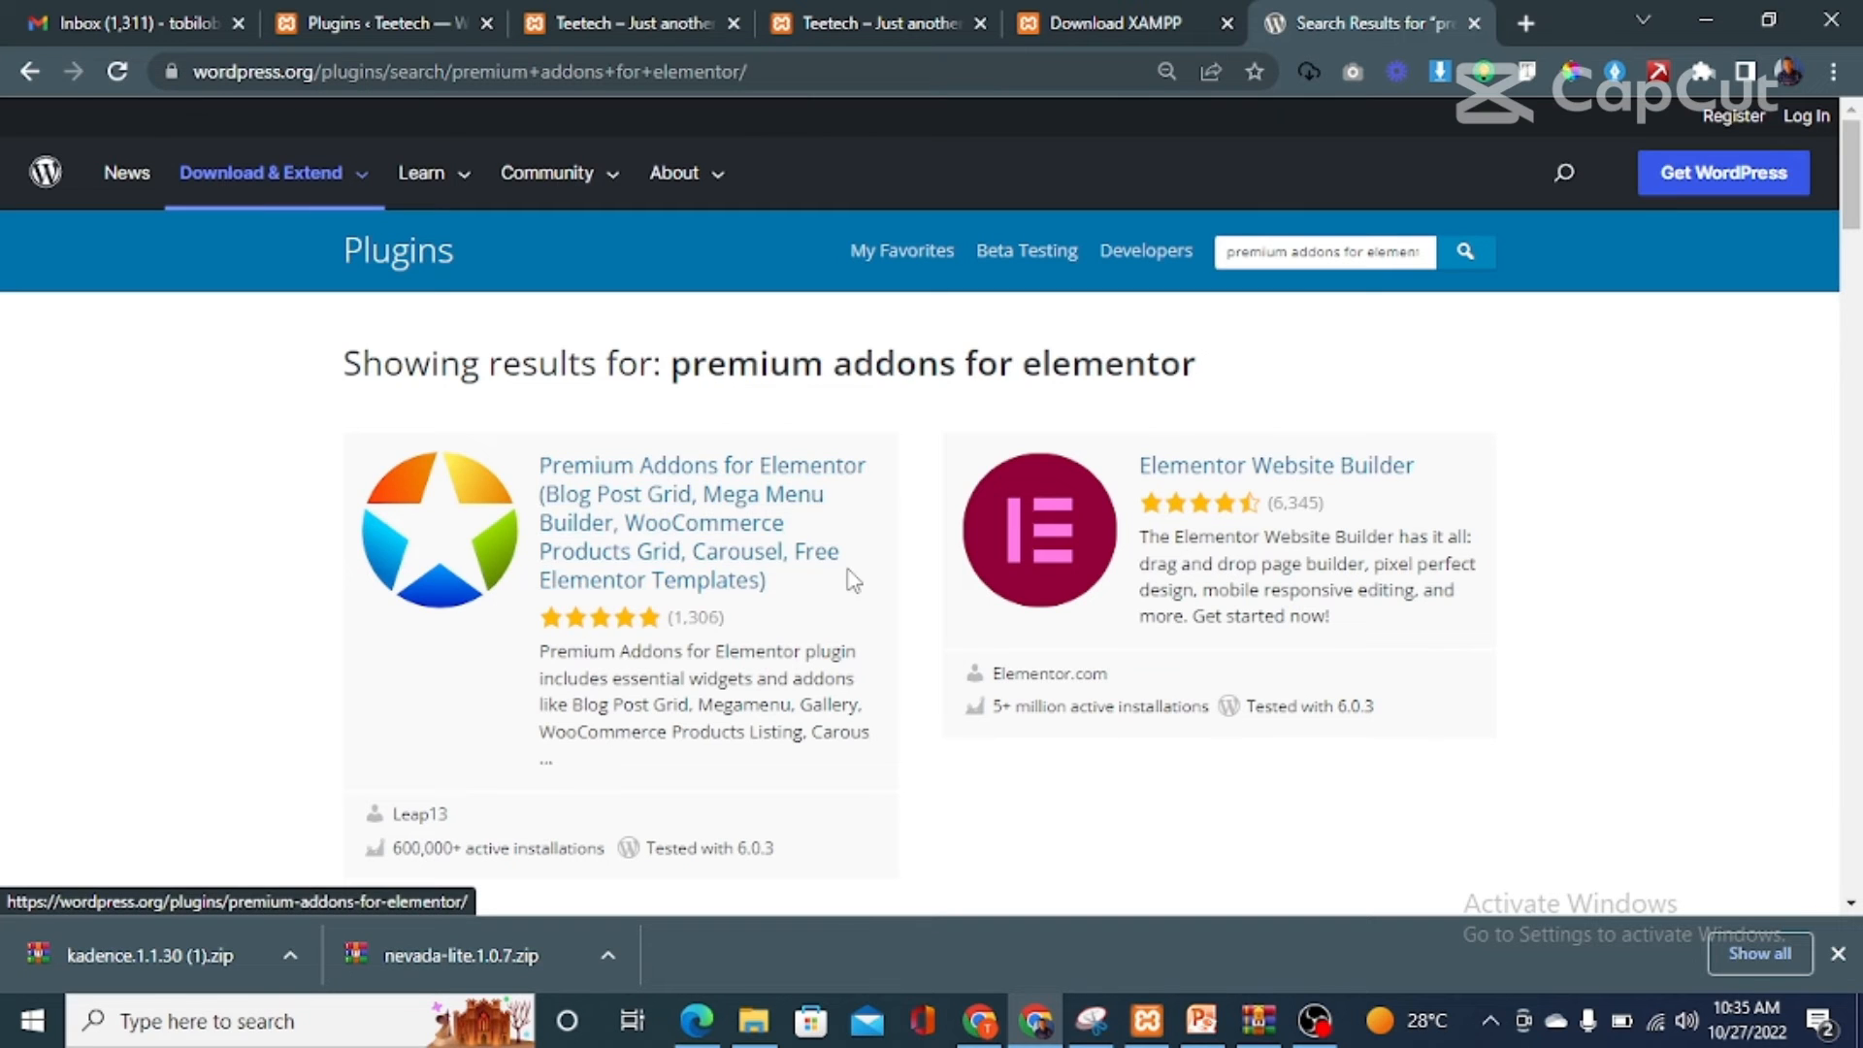
left_click(642, 505)
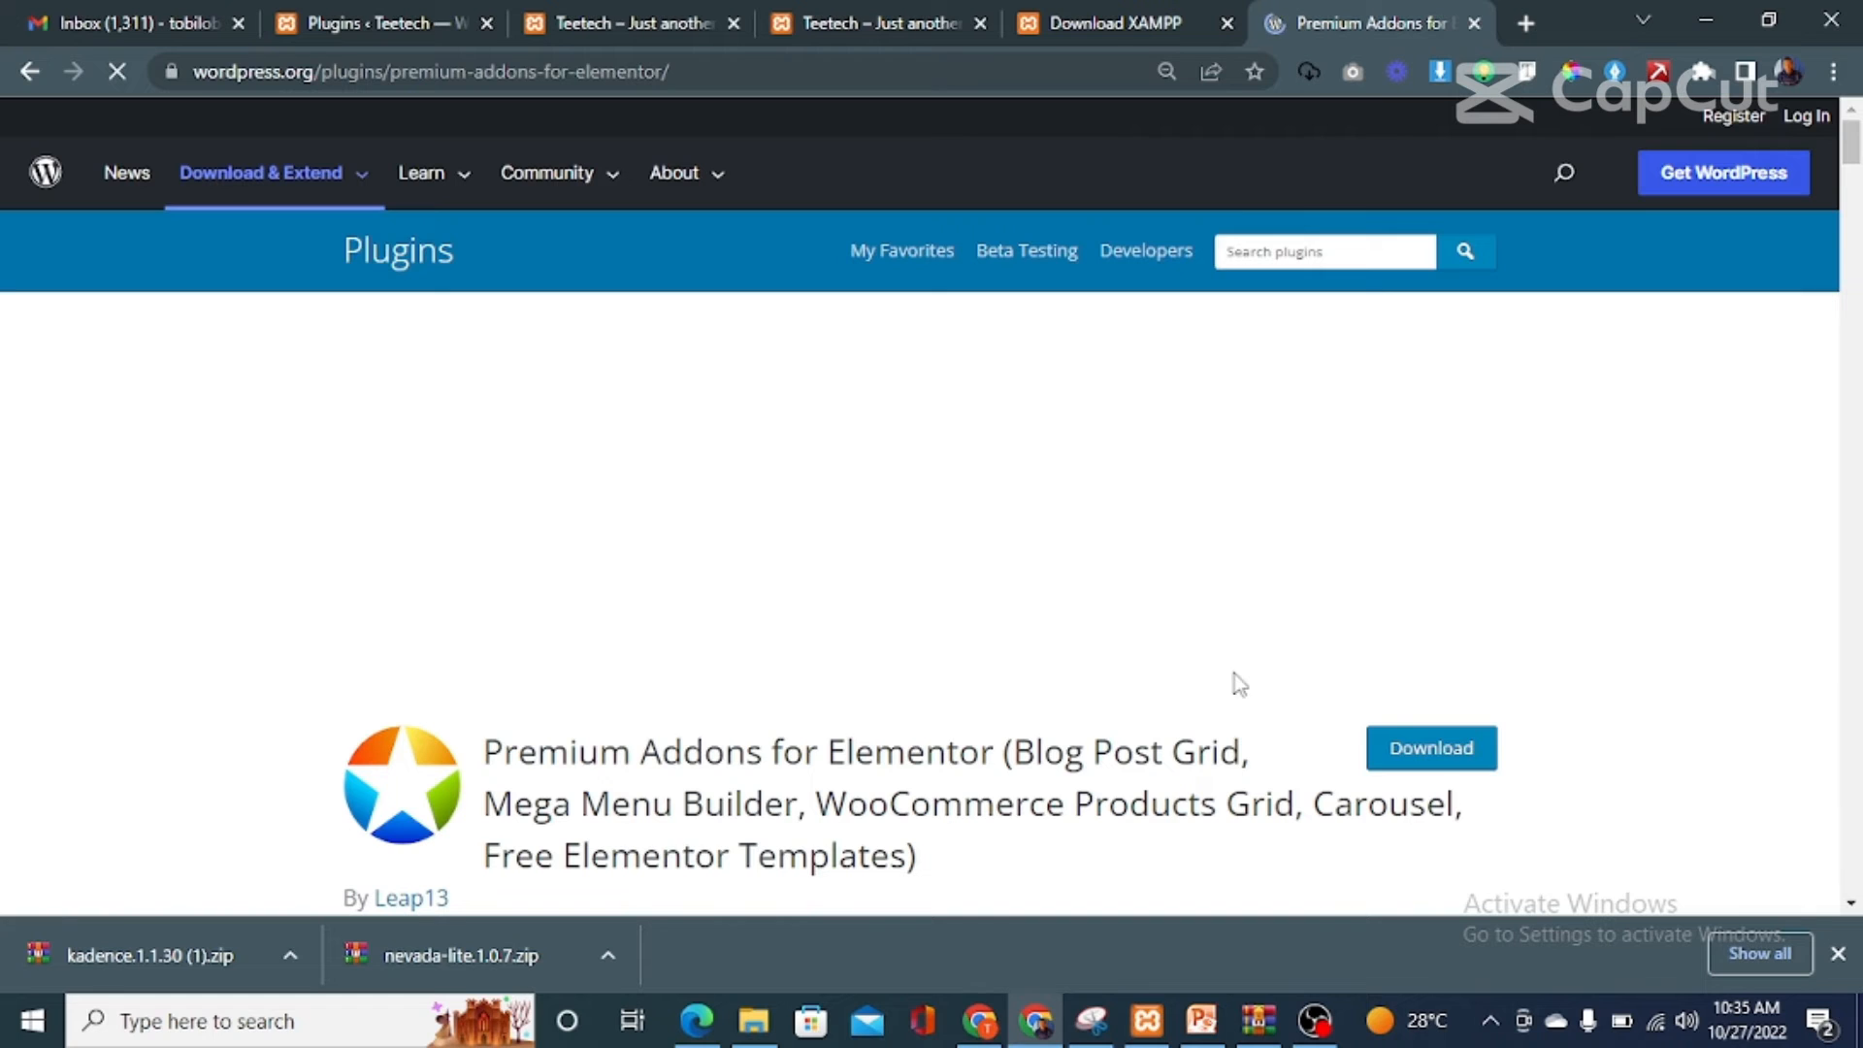
left_click(1428, 760)
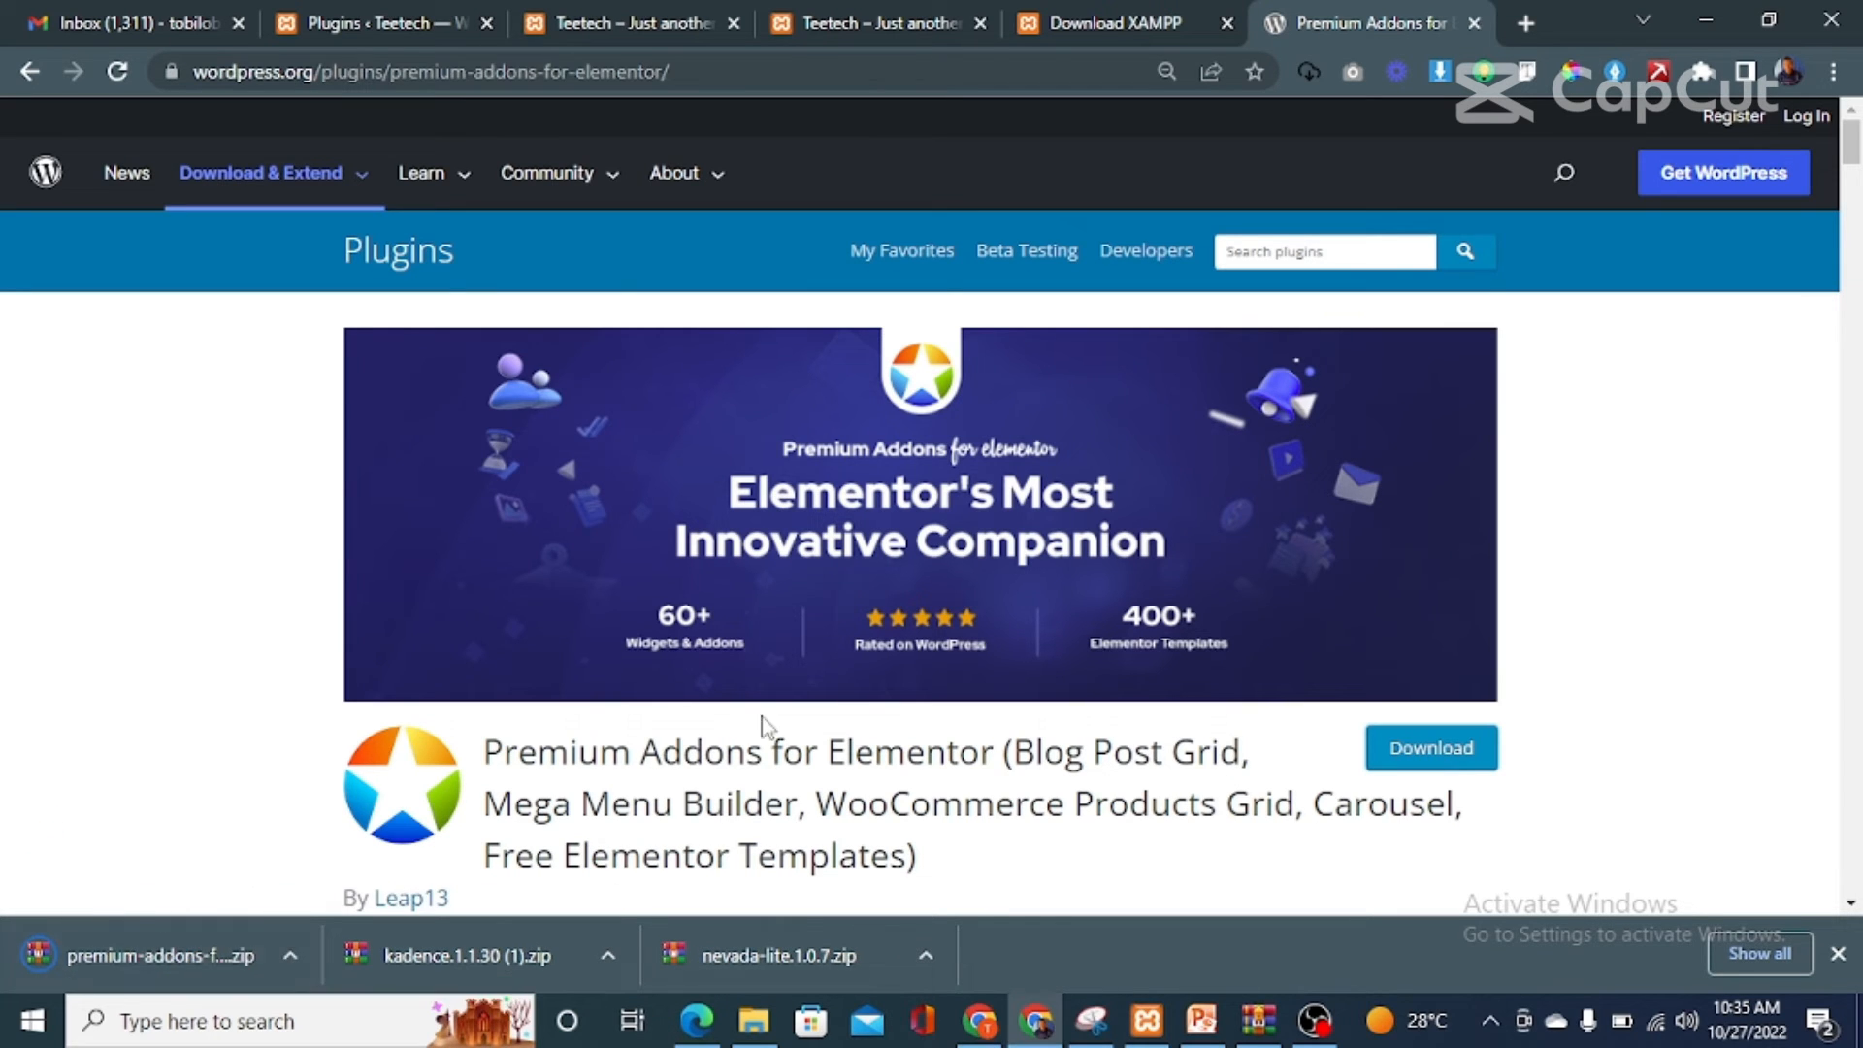
Return to the Teetech admin and open the ZIP upload form for adding a new plugin.
left_click(589, 16)
left_click(345, 23)
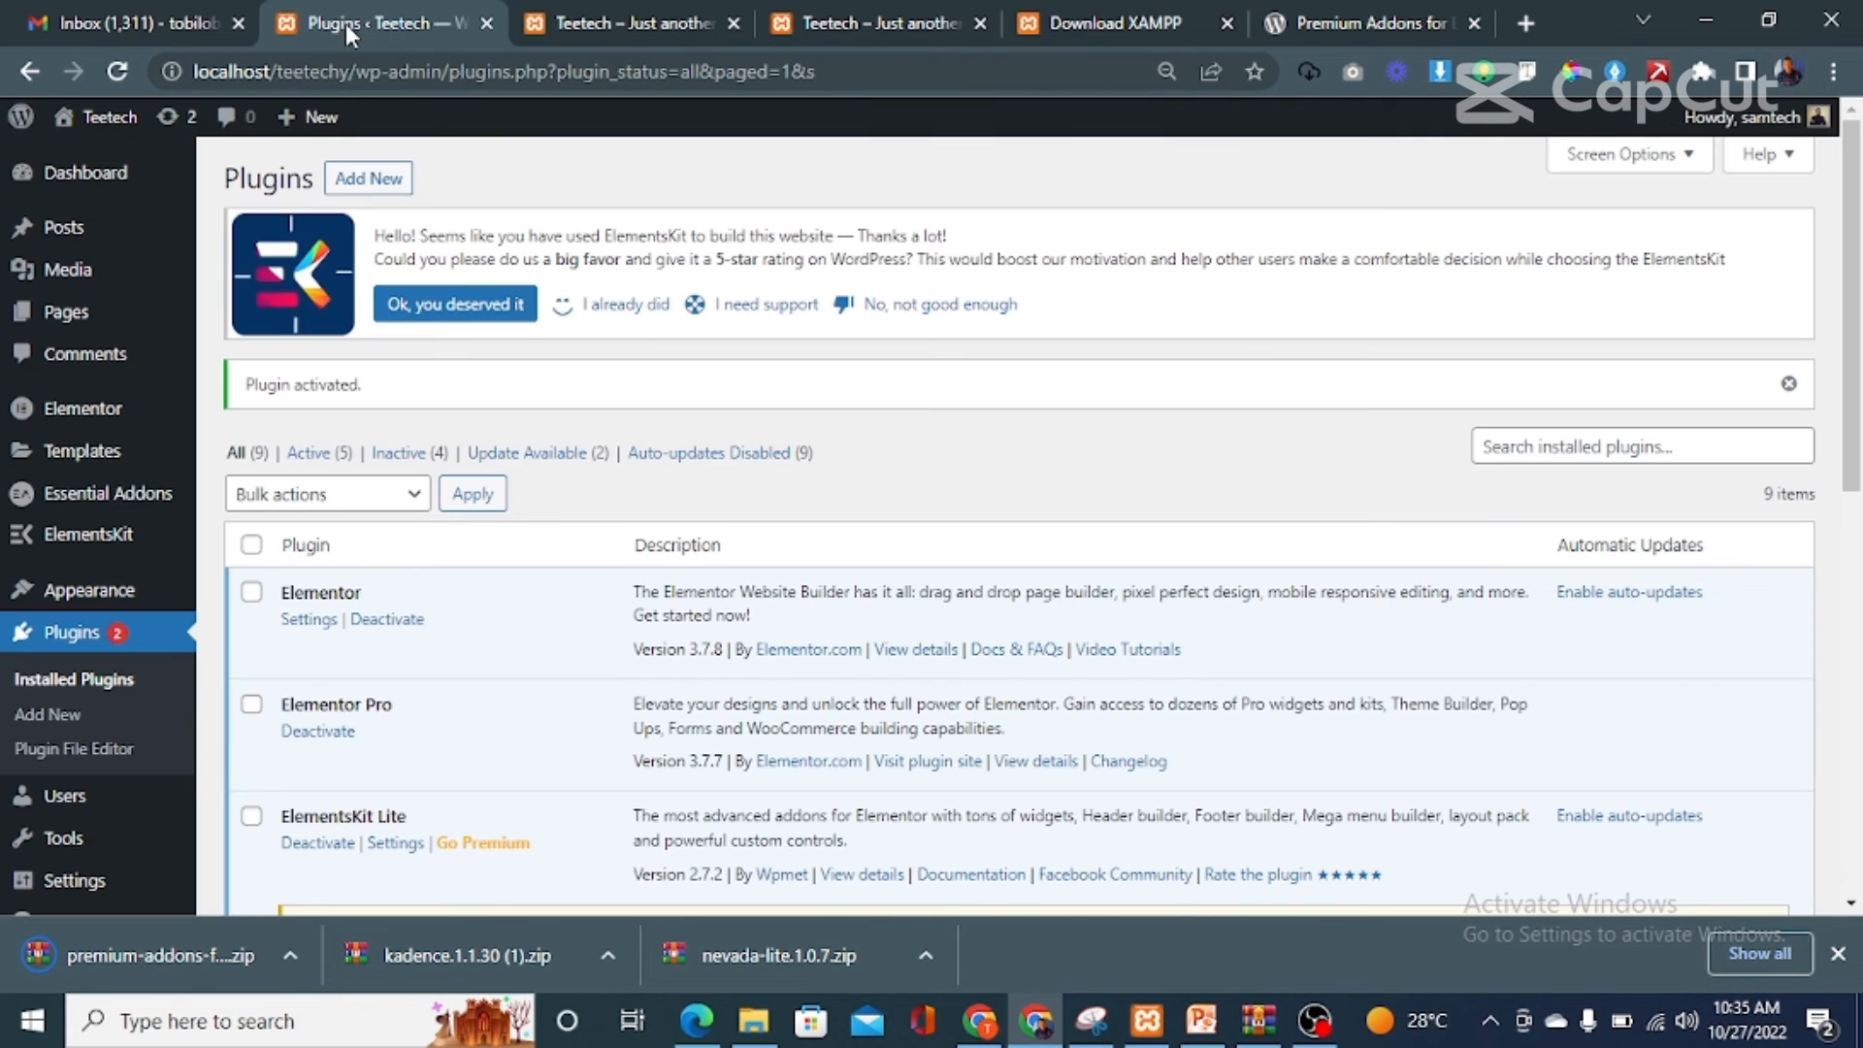
left_click(369, 181)
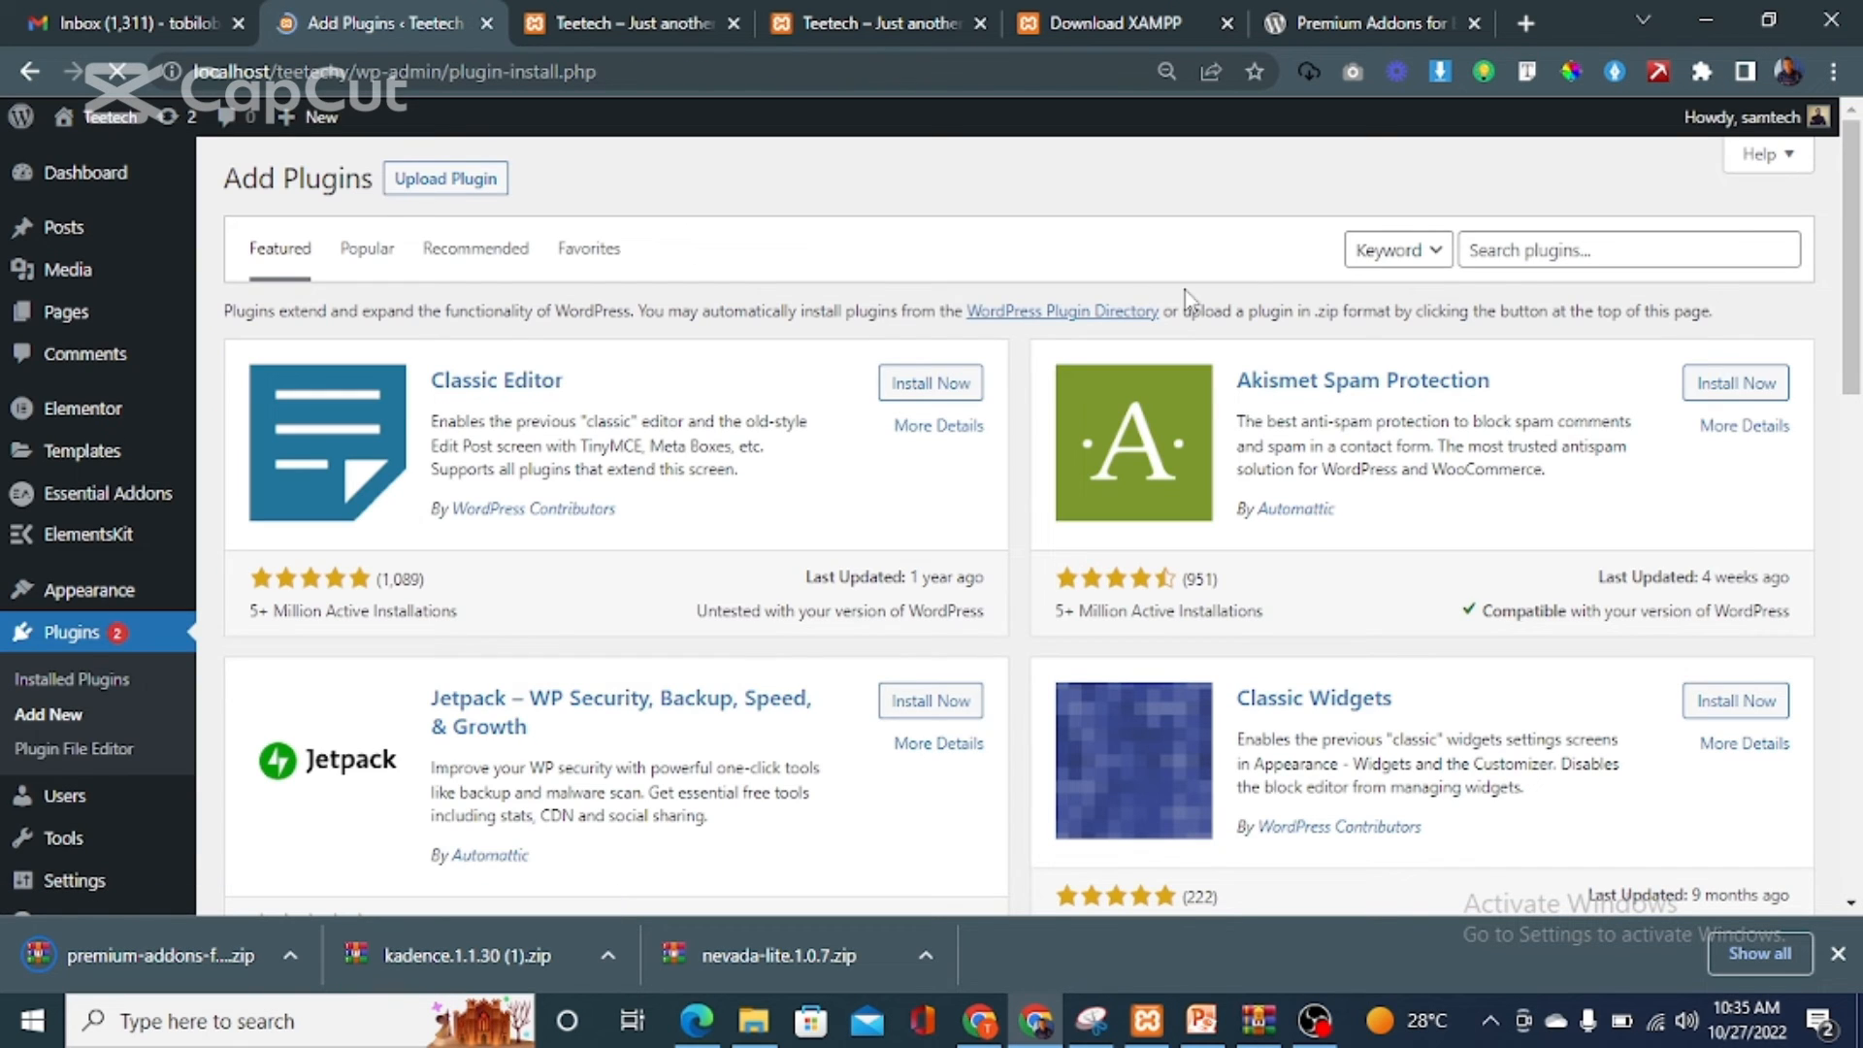
left_click(441, 185)
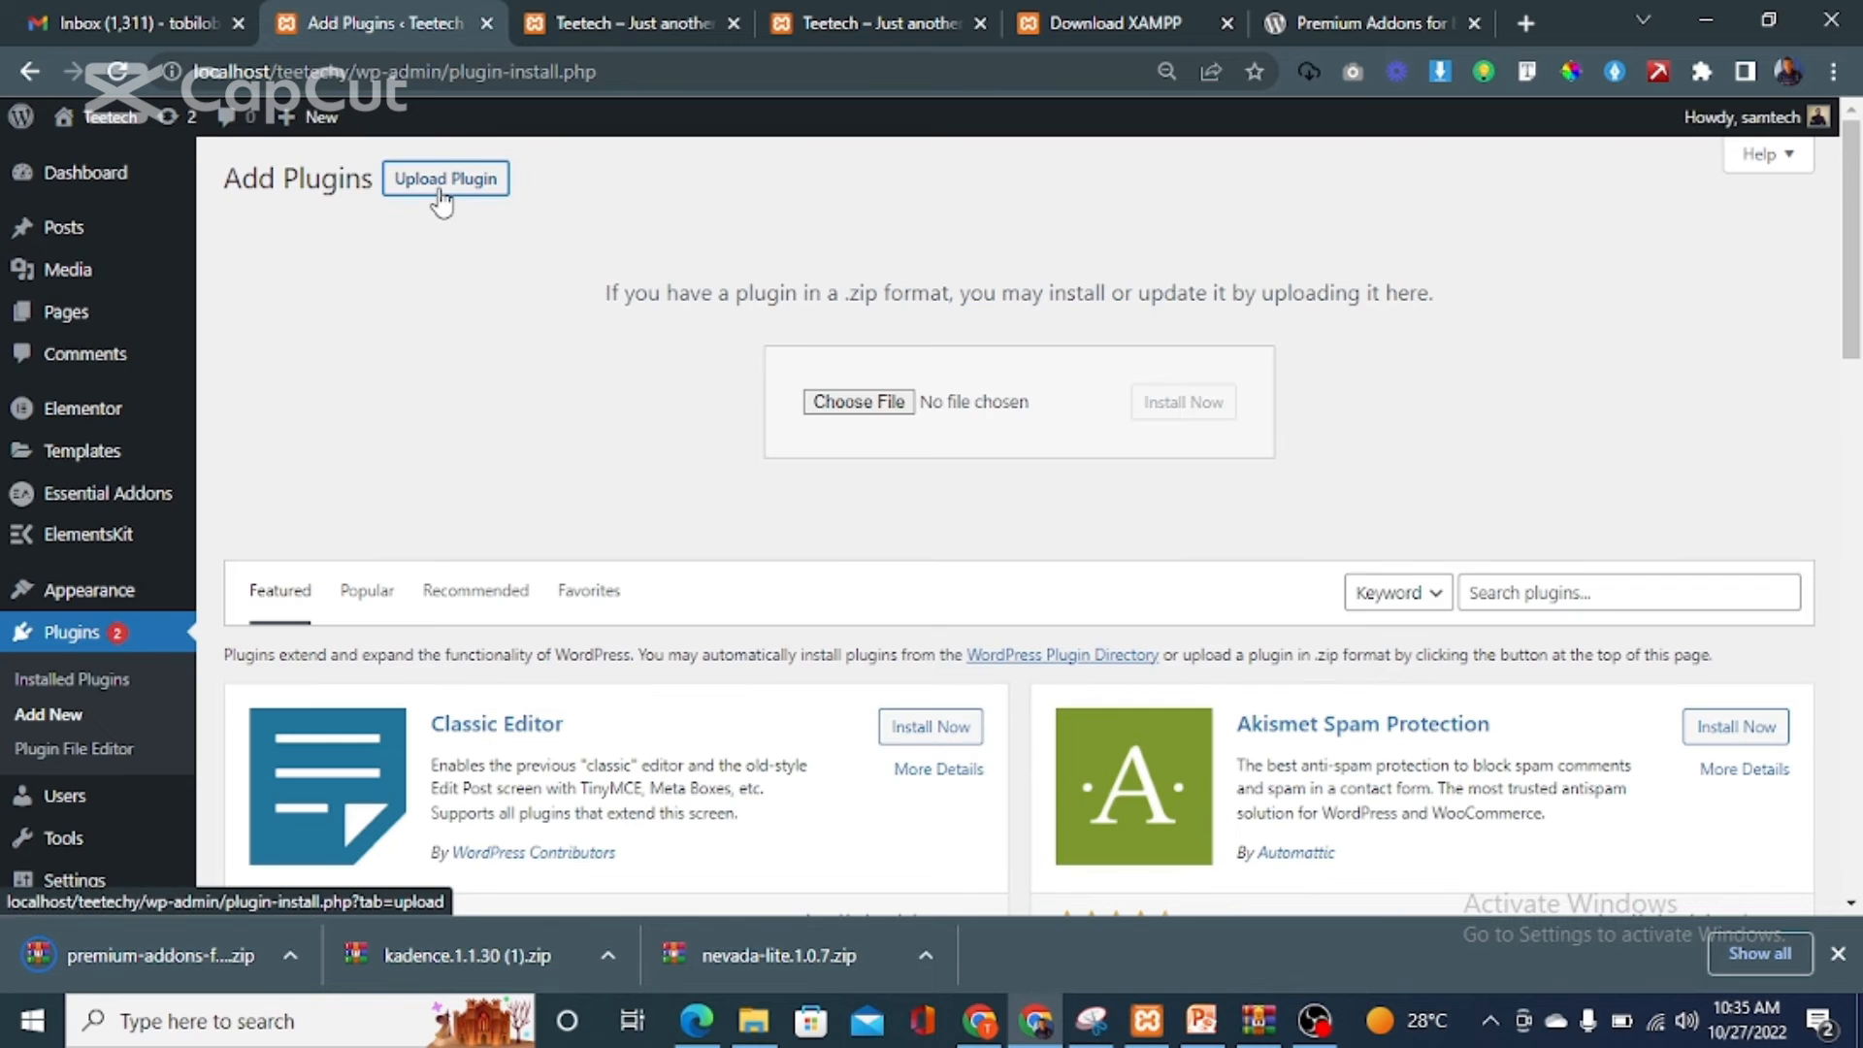
Upload premium-addons-for-elementor.4.9.36 from the Downloads folder, then install and activate the plugin.
left_click(862, 403)
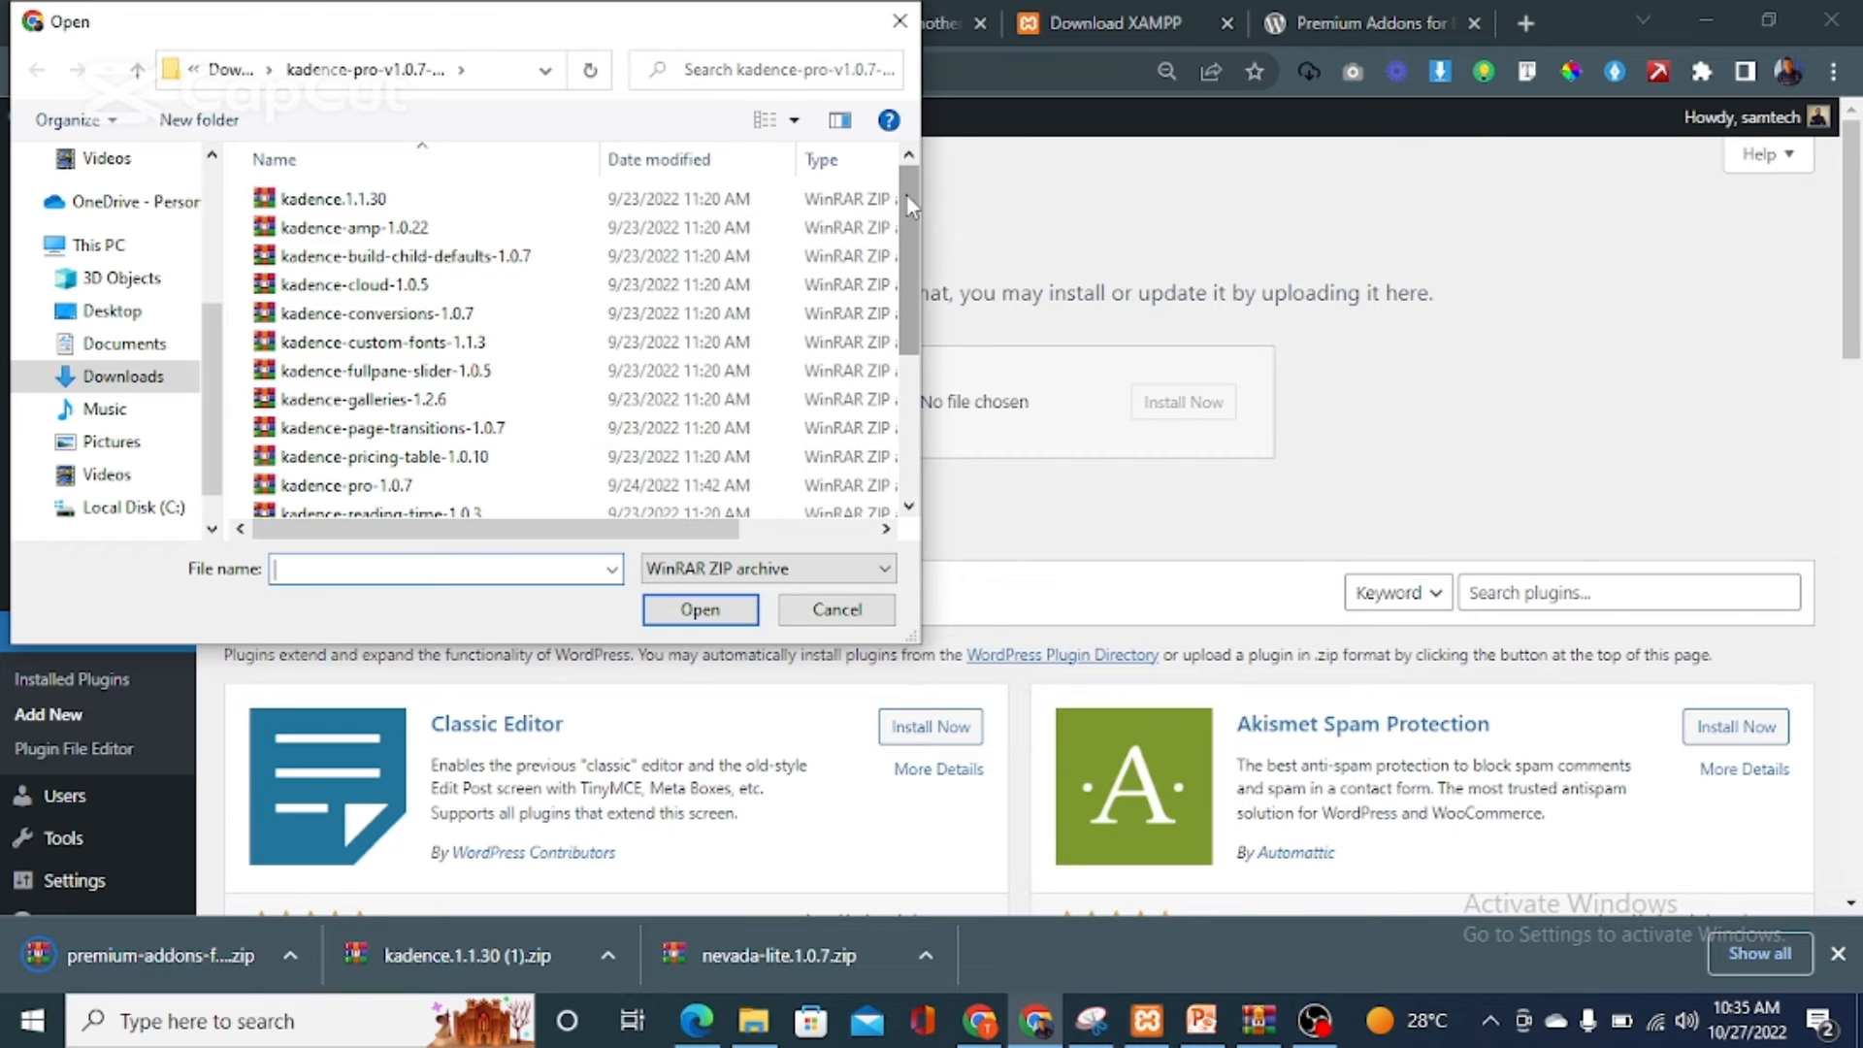
left_click_drag(906, 194, 914, 381)
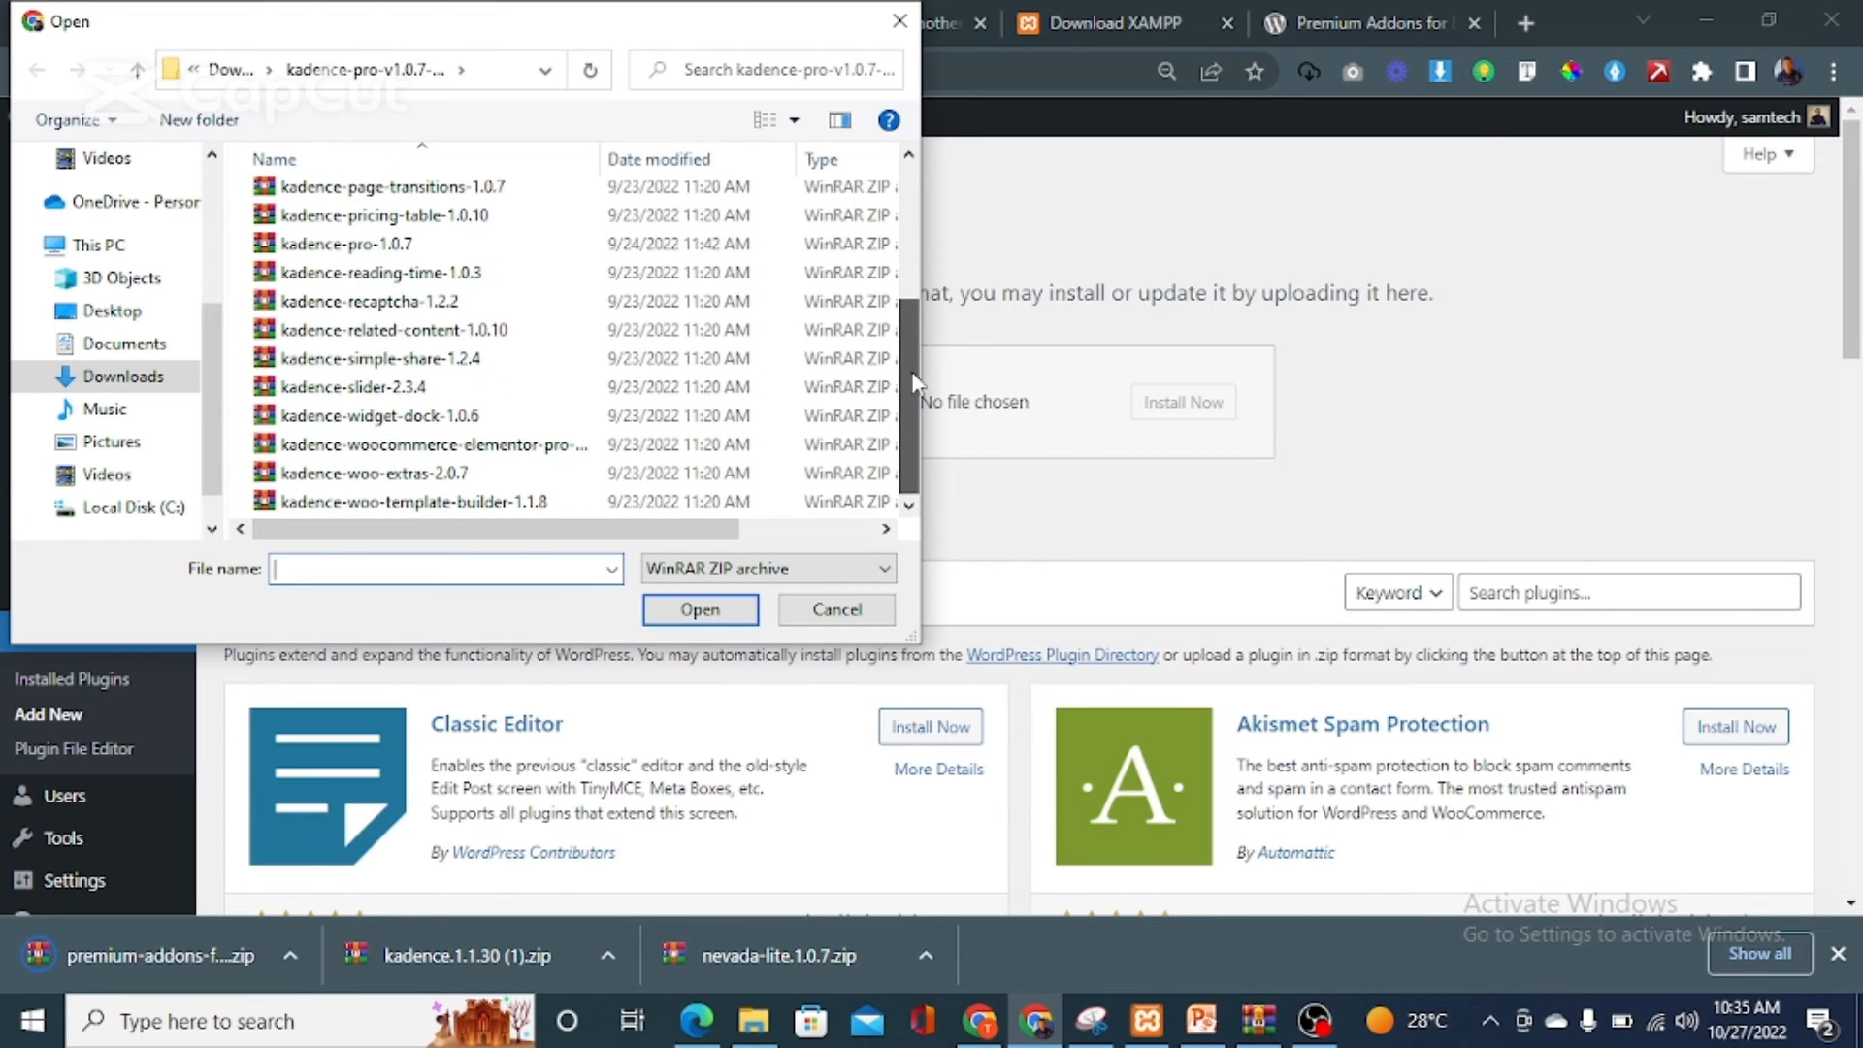
left_click(104, 383)
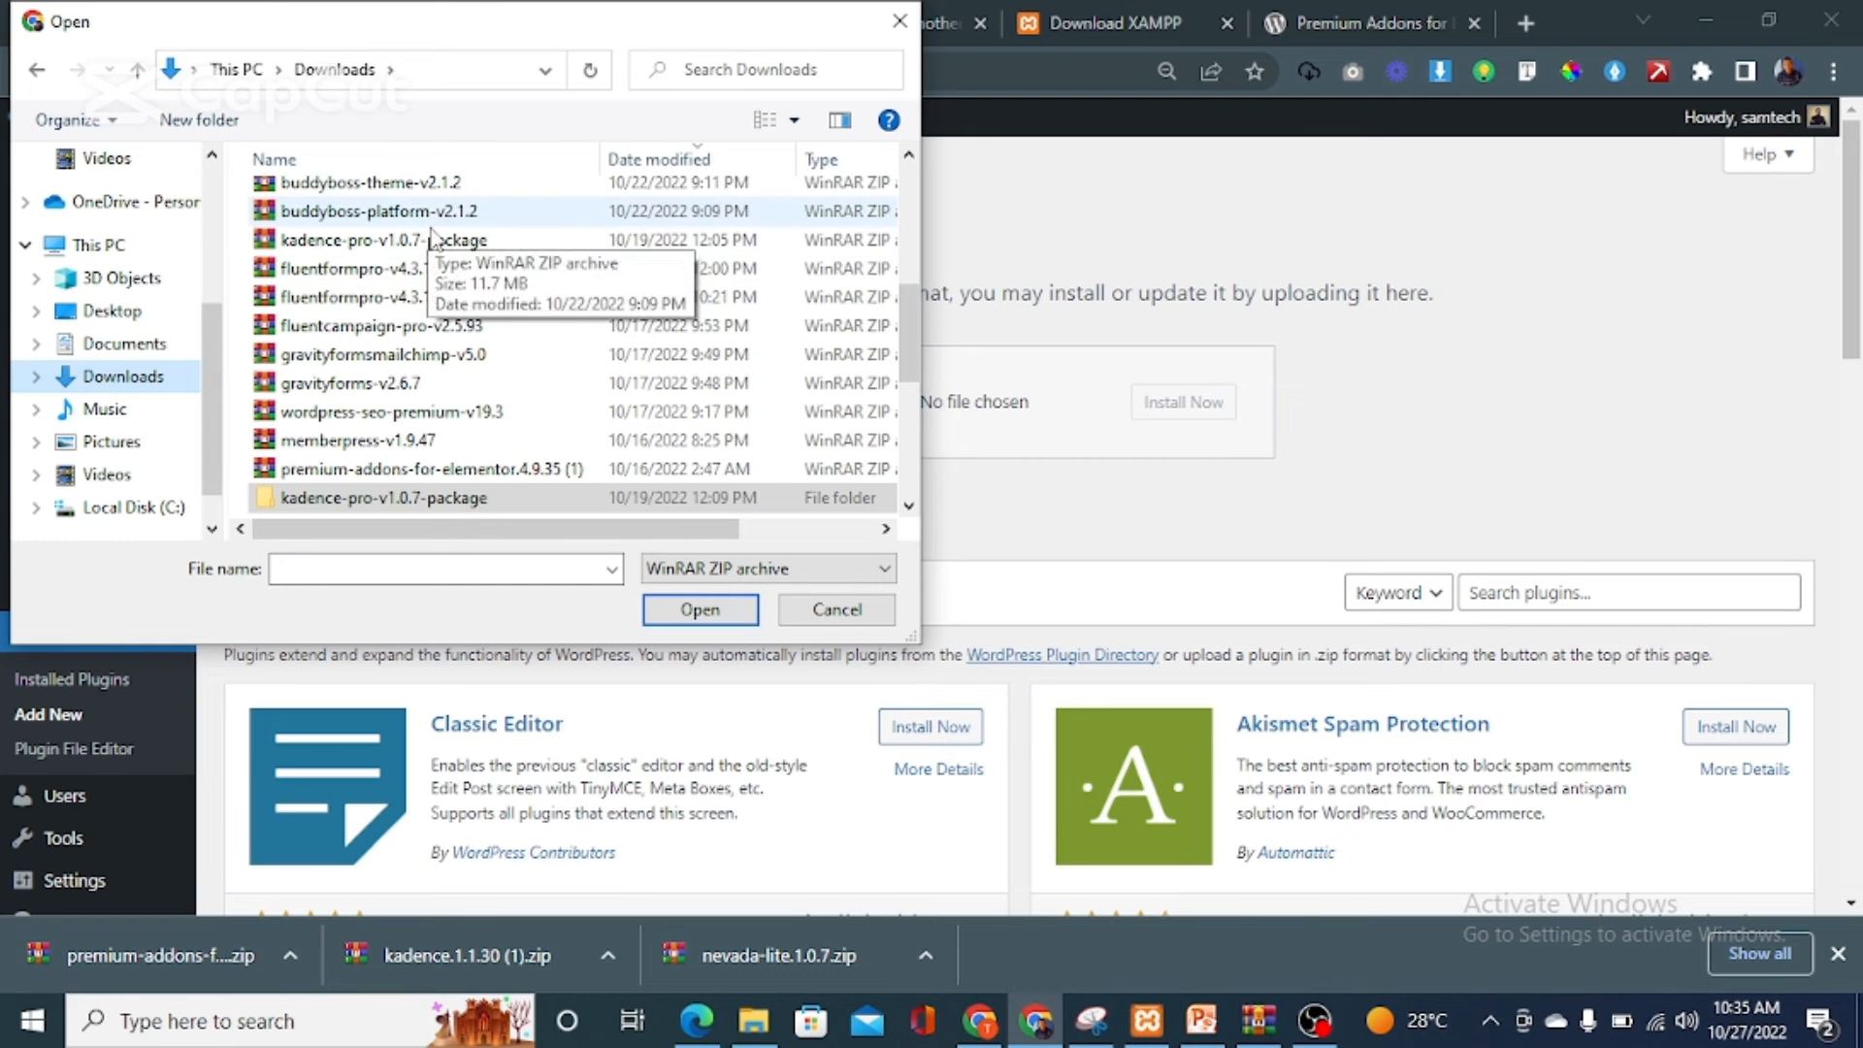
left_click_drag(908, 301, 900, 183)
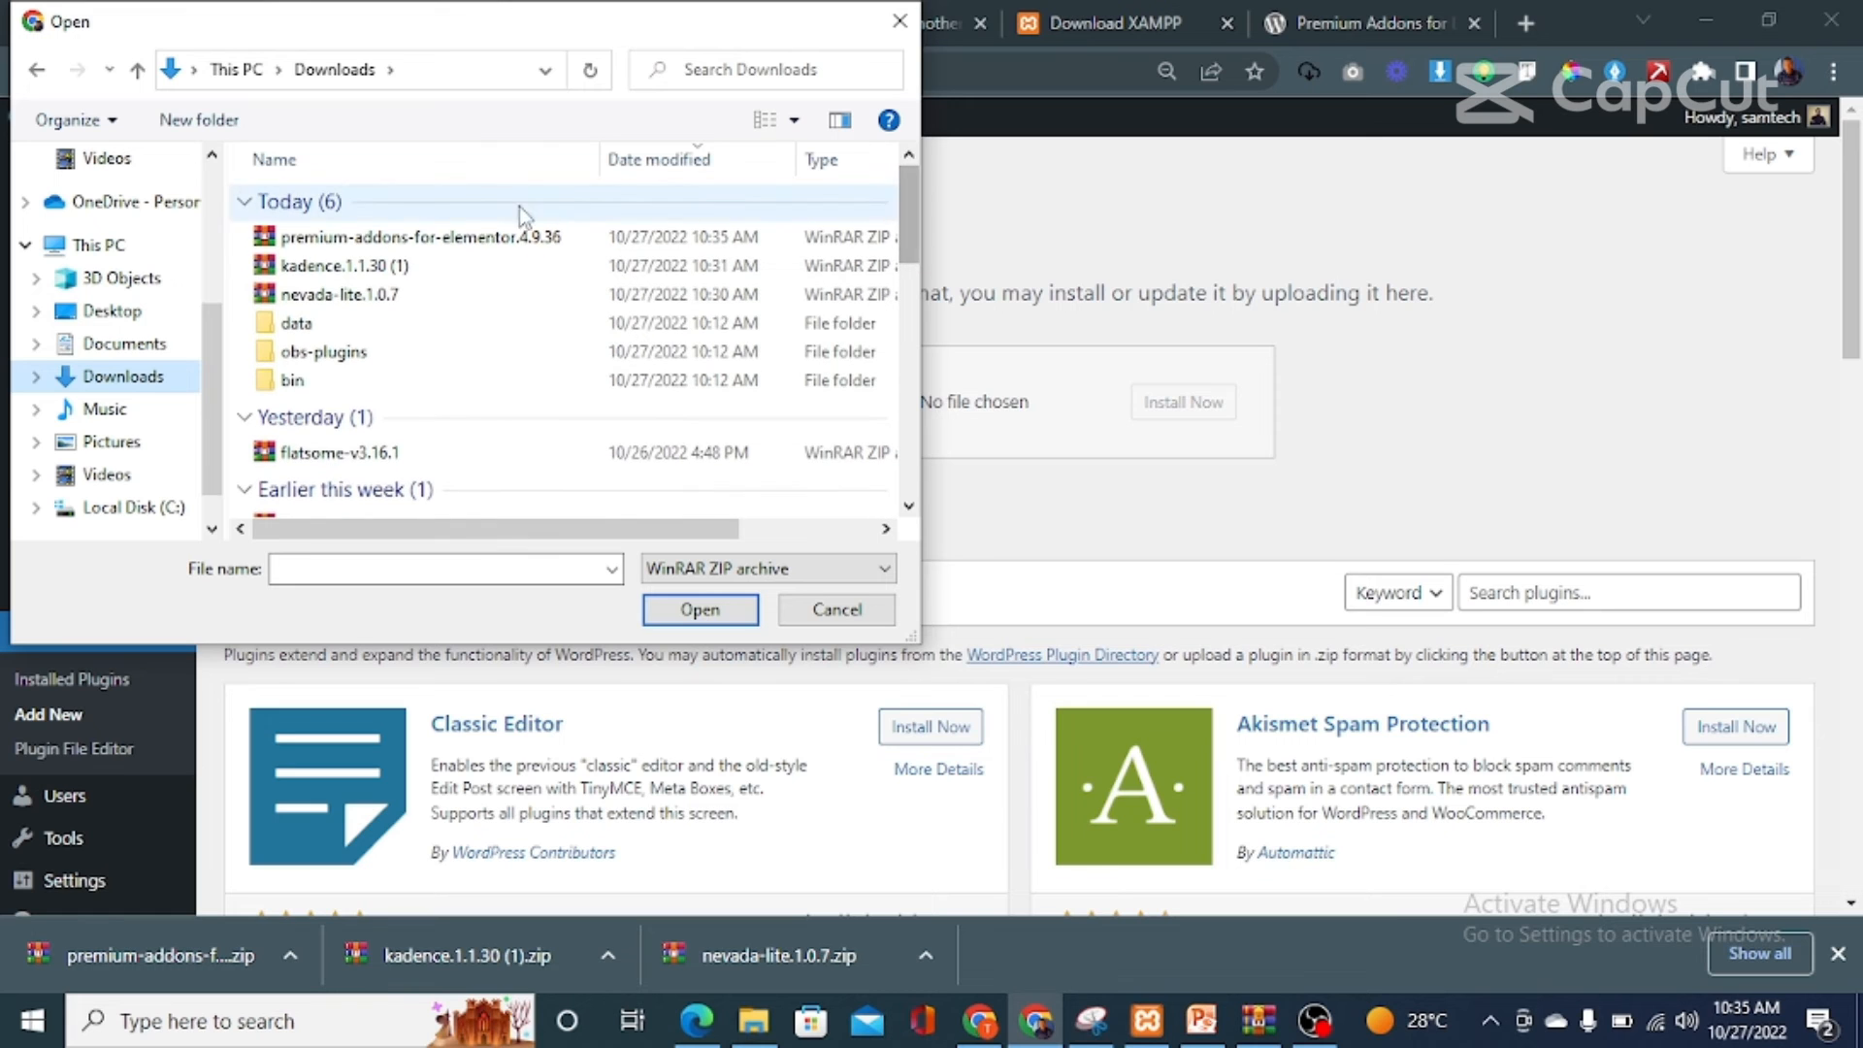
left_click(443, 239)
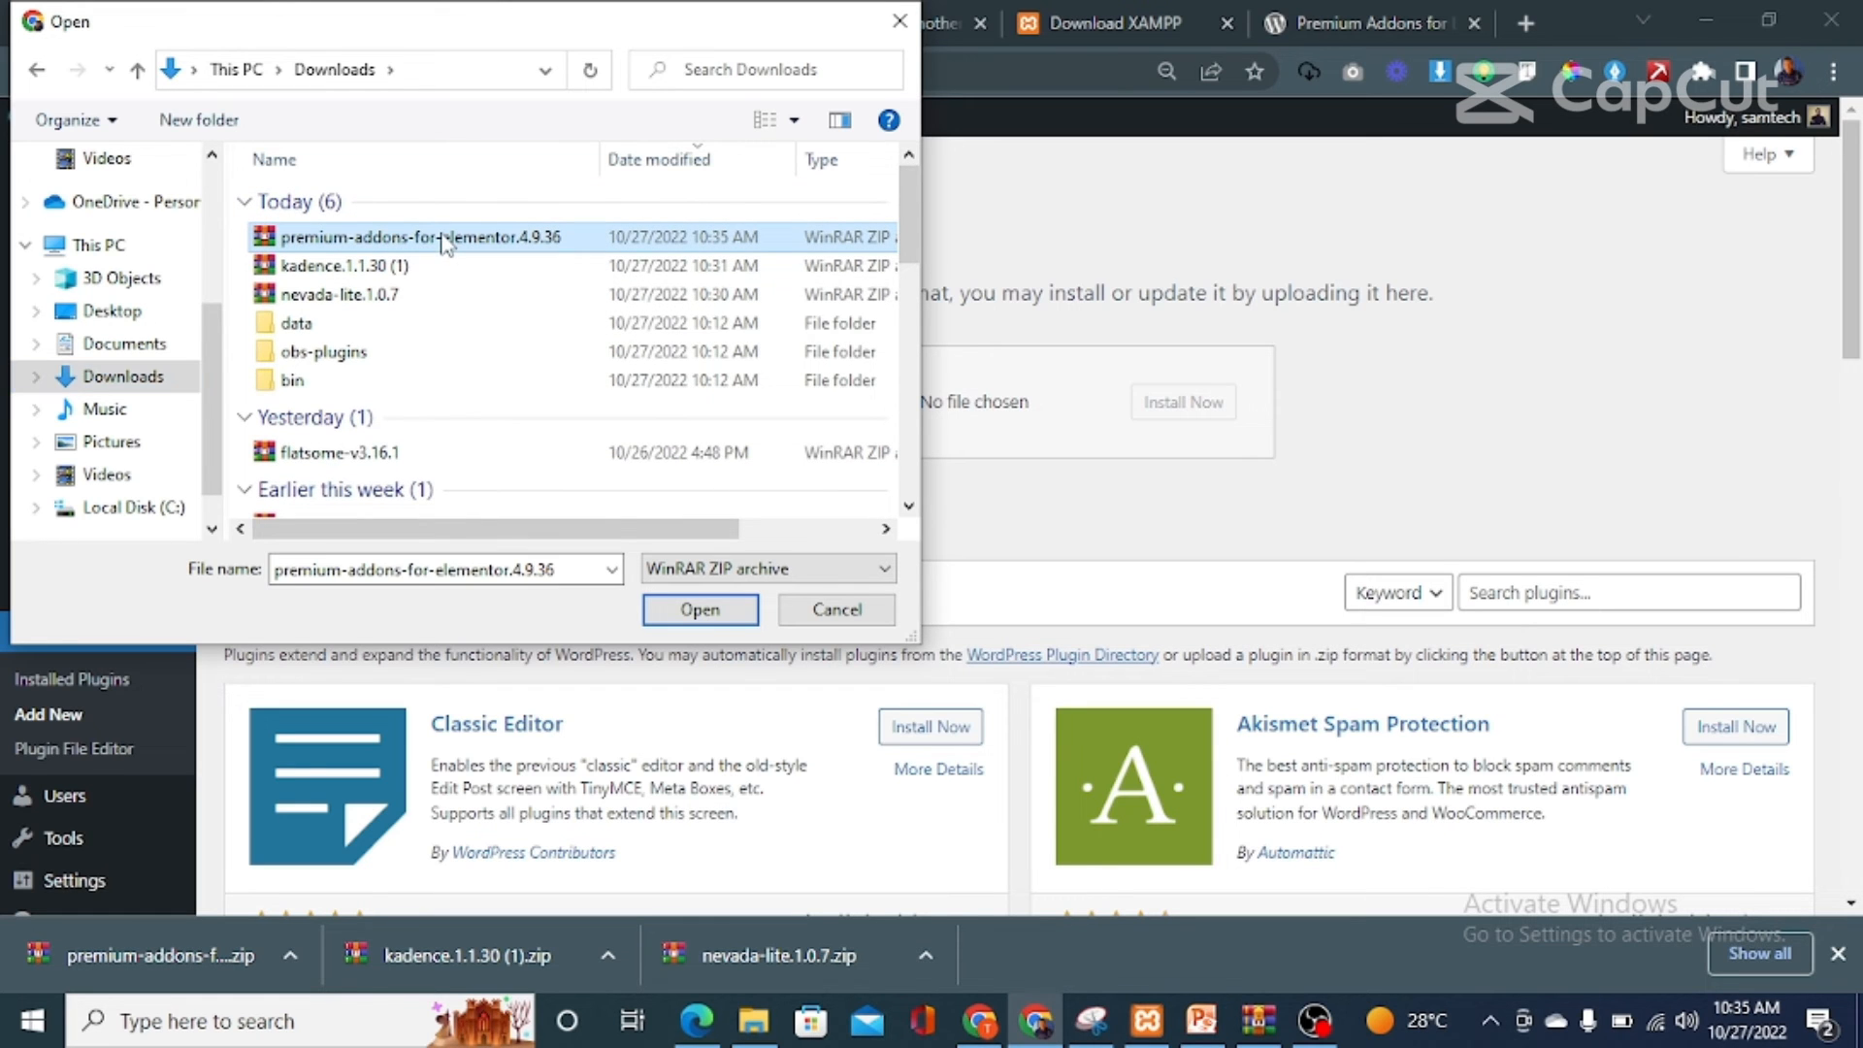
left_click(701, 612)
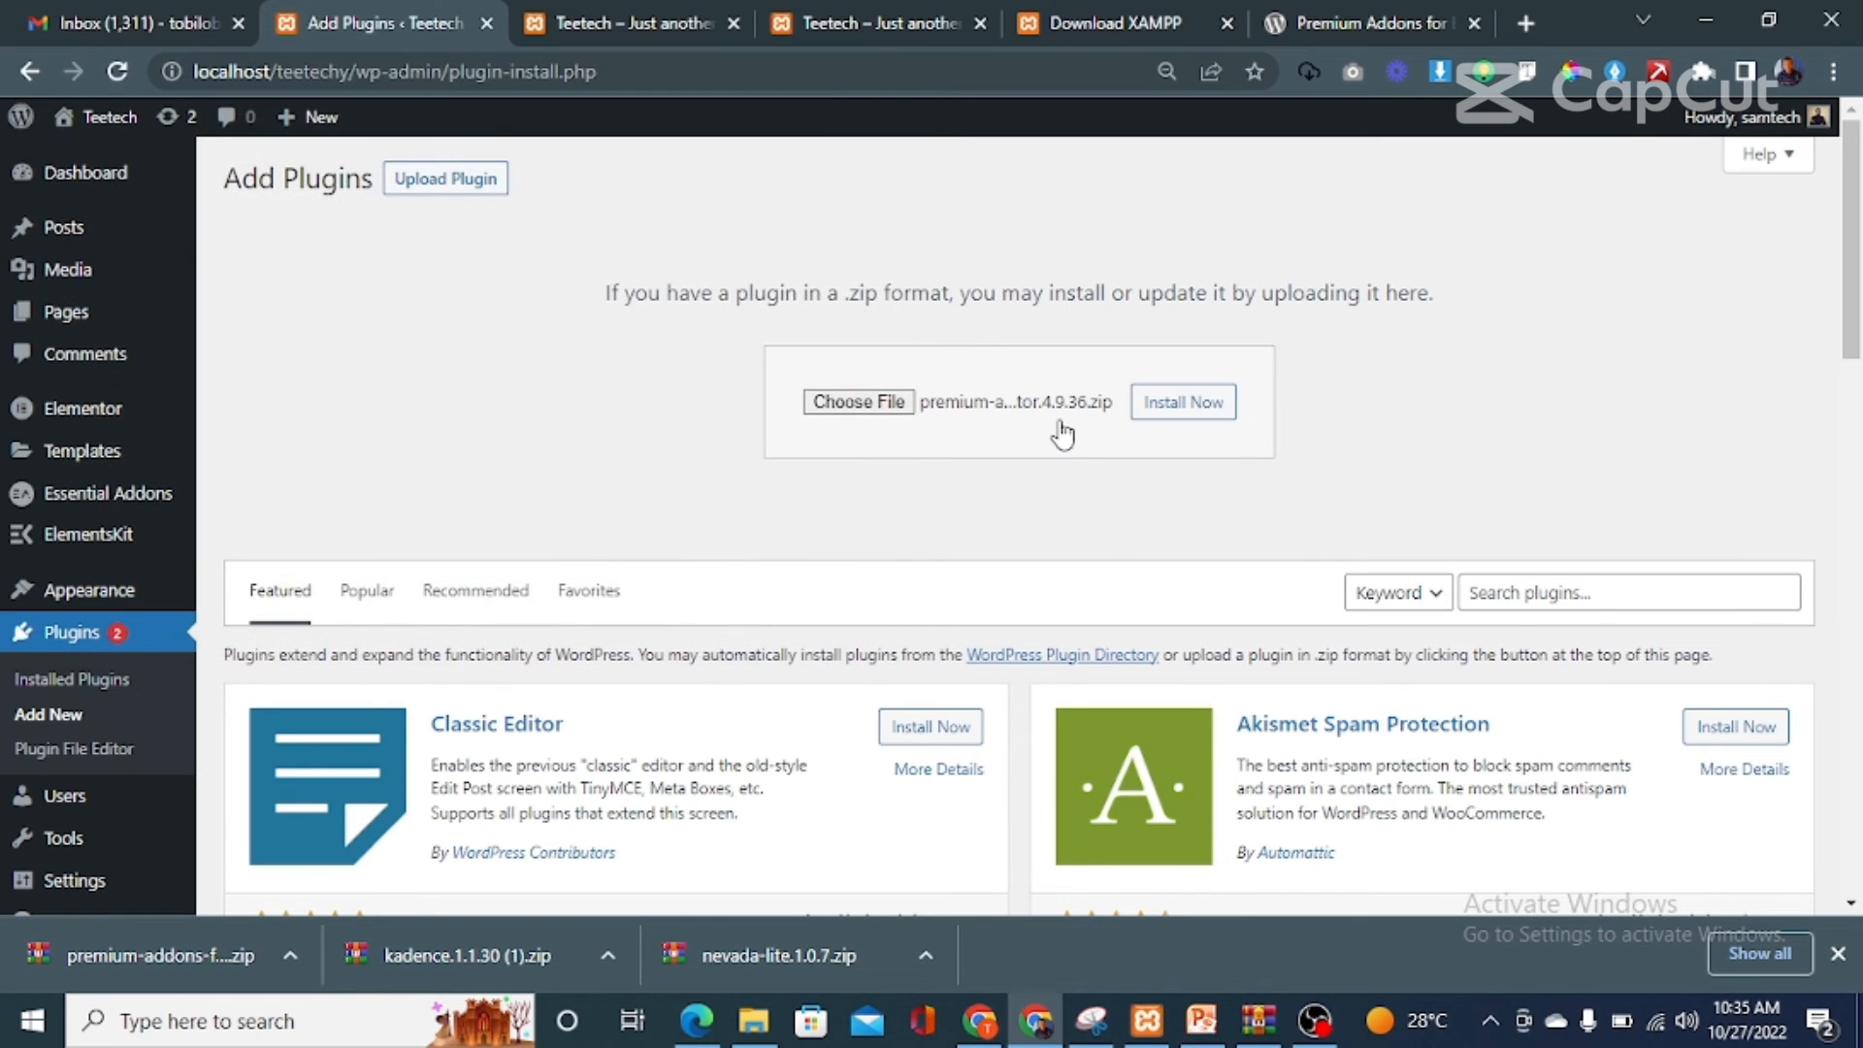
left_click(1186, 407)
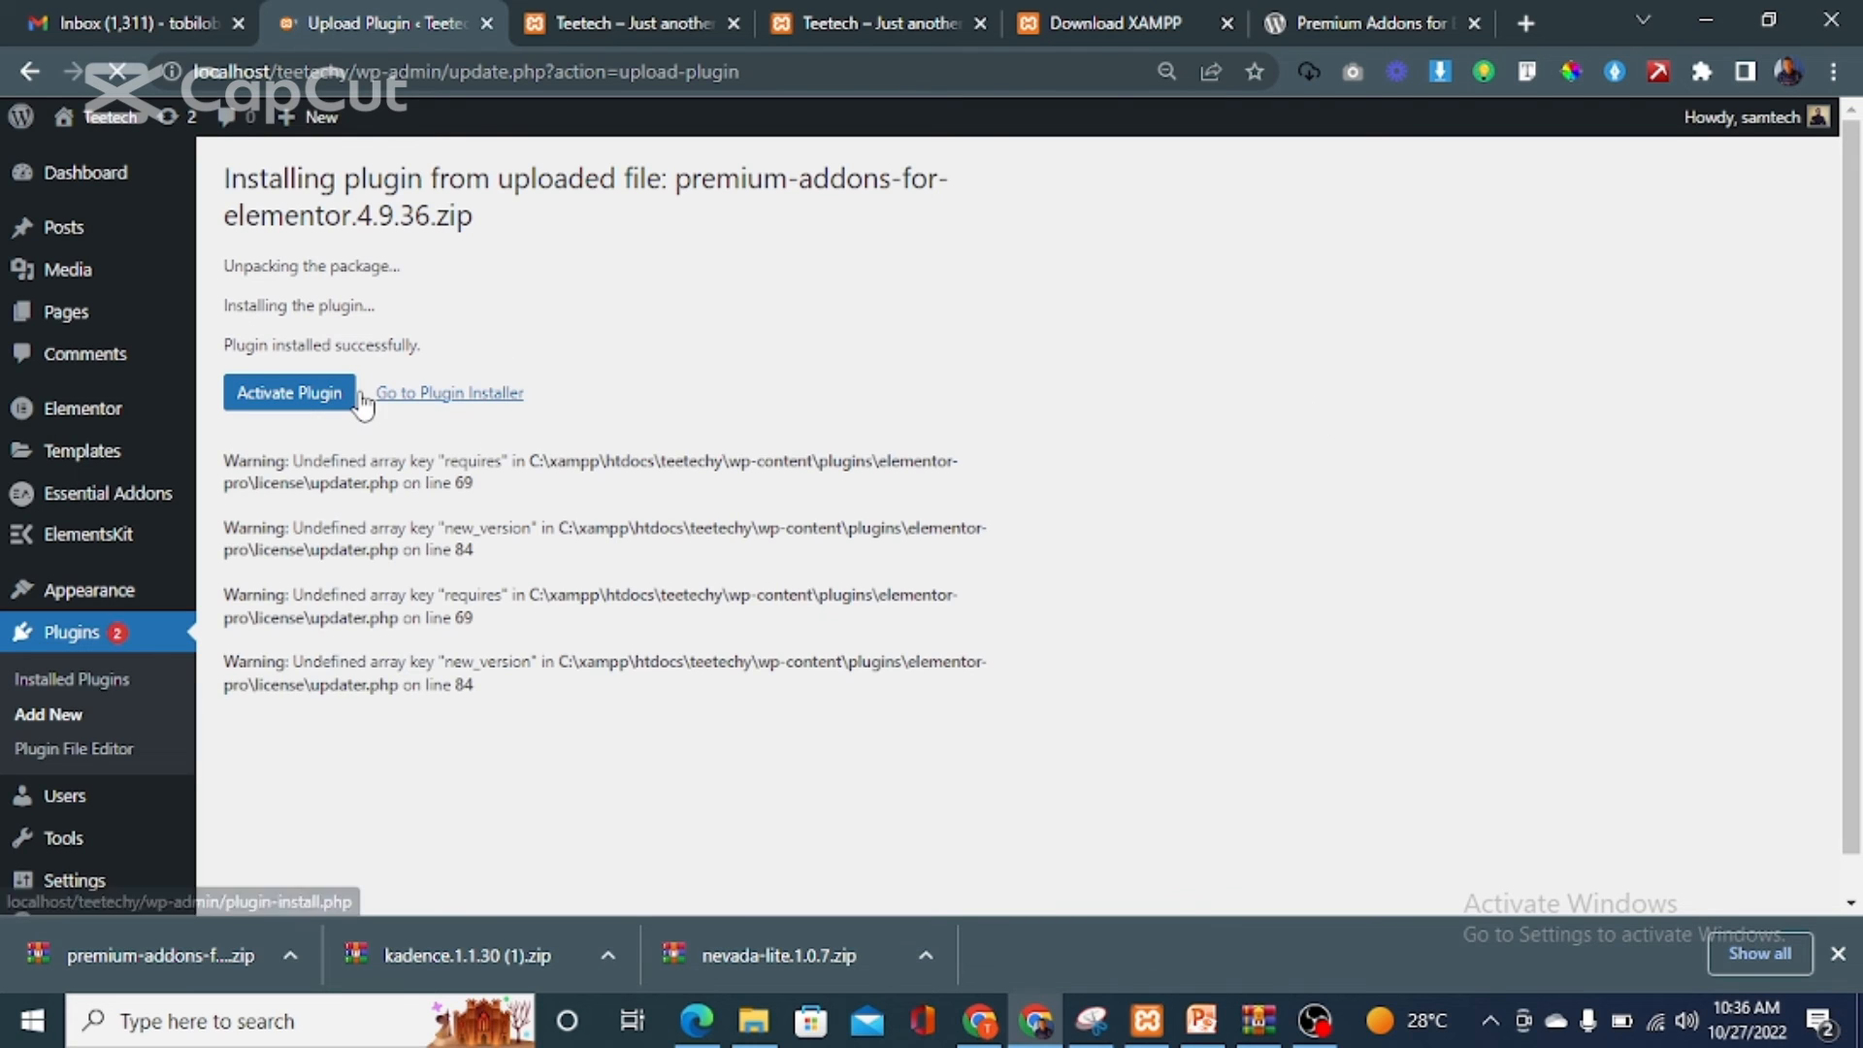
left_click(267, 410)
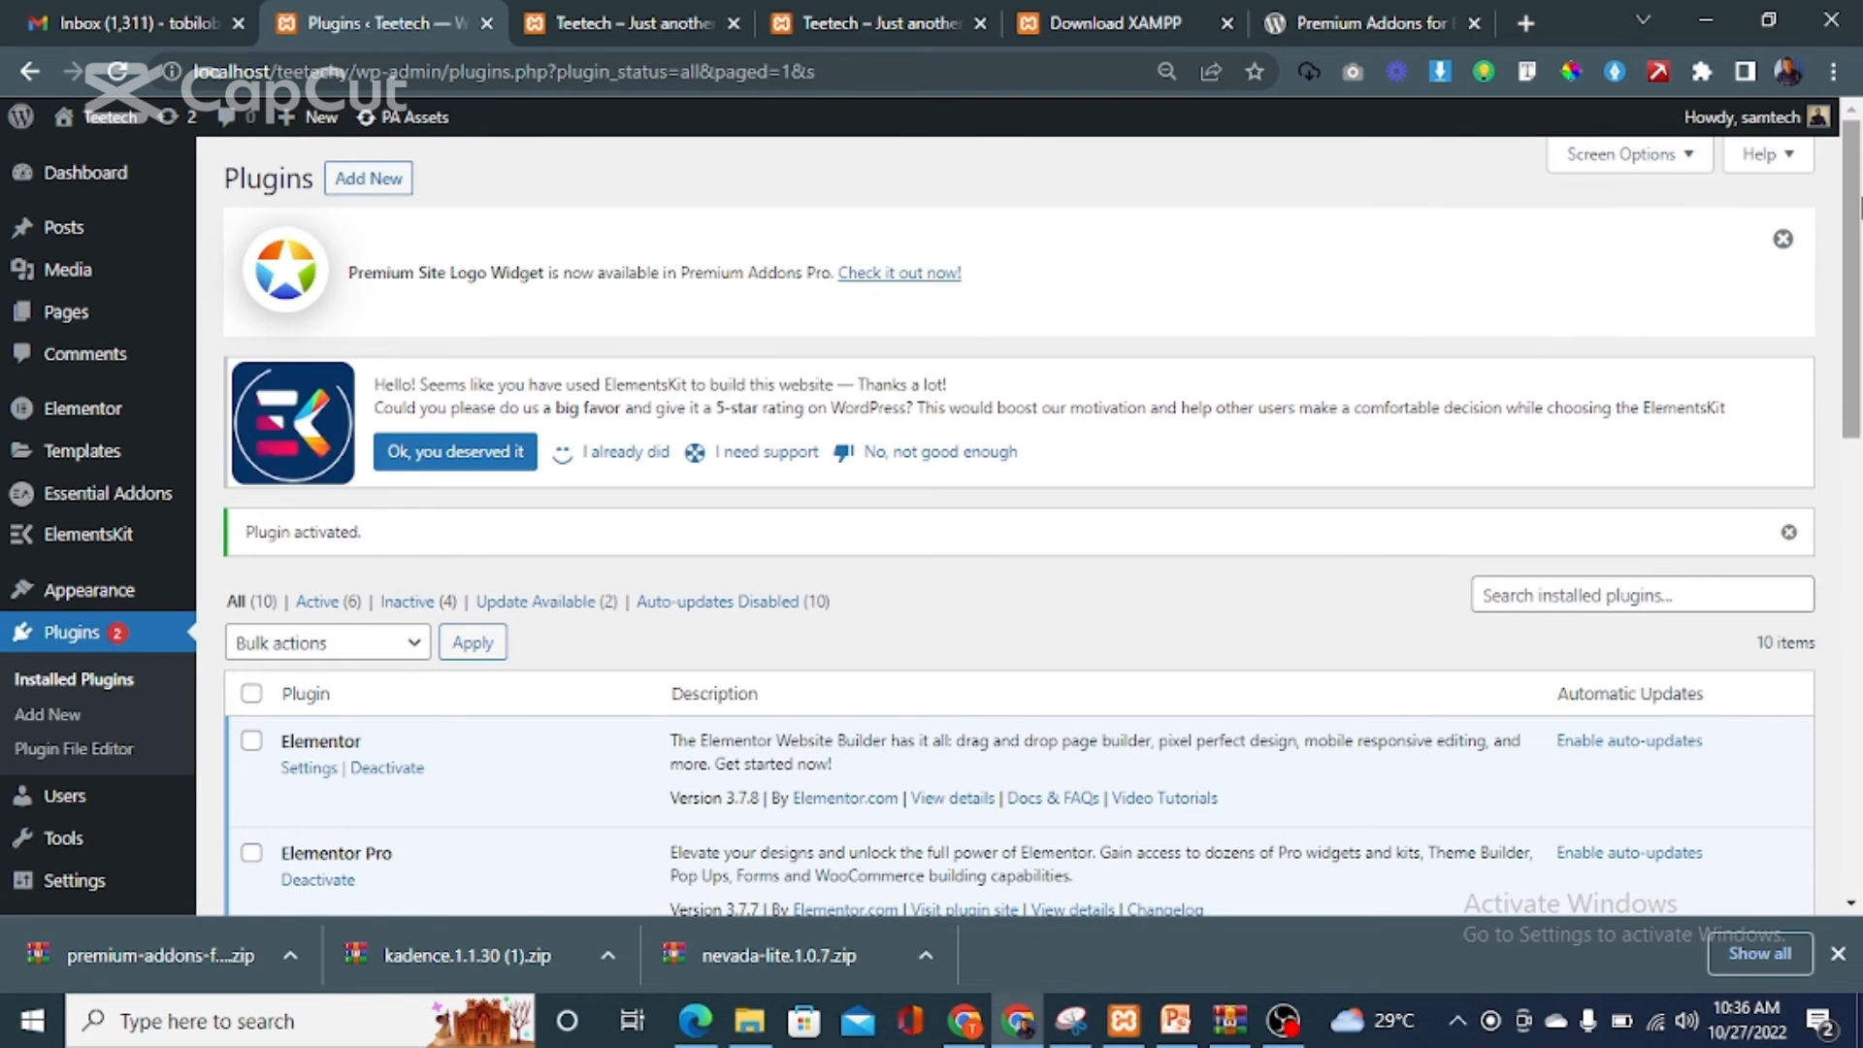
Look through the installed plugins list to review the active and inactive plugins.
scroll(1853, 282, "down", 2)
left_click_drag(1857, 271, 1853, 570)
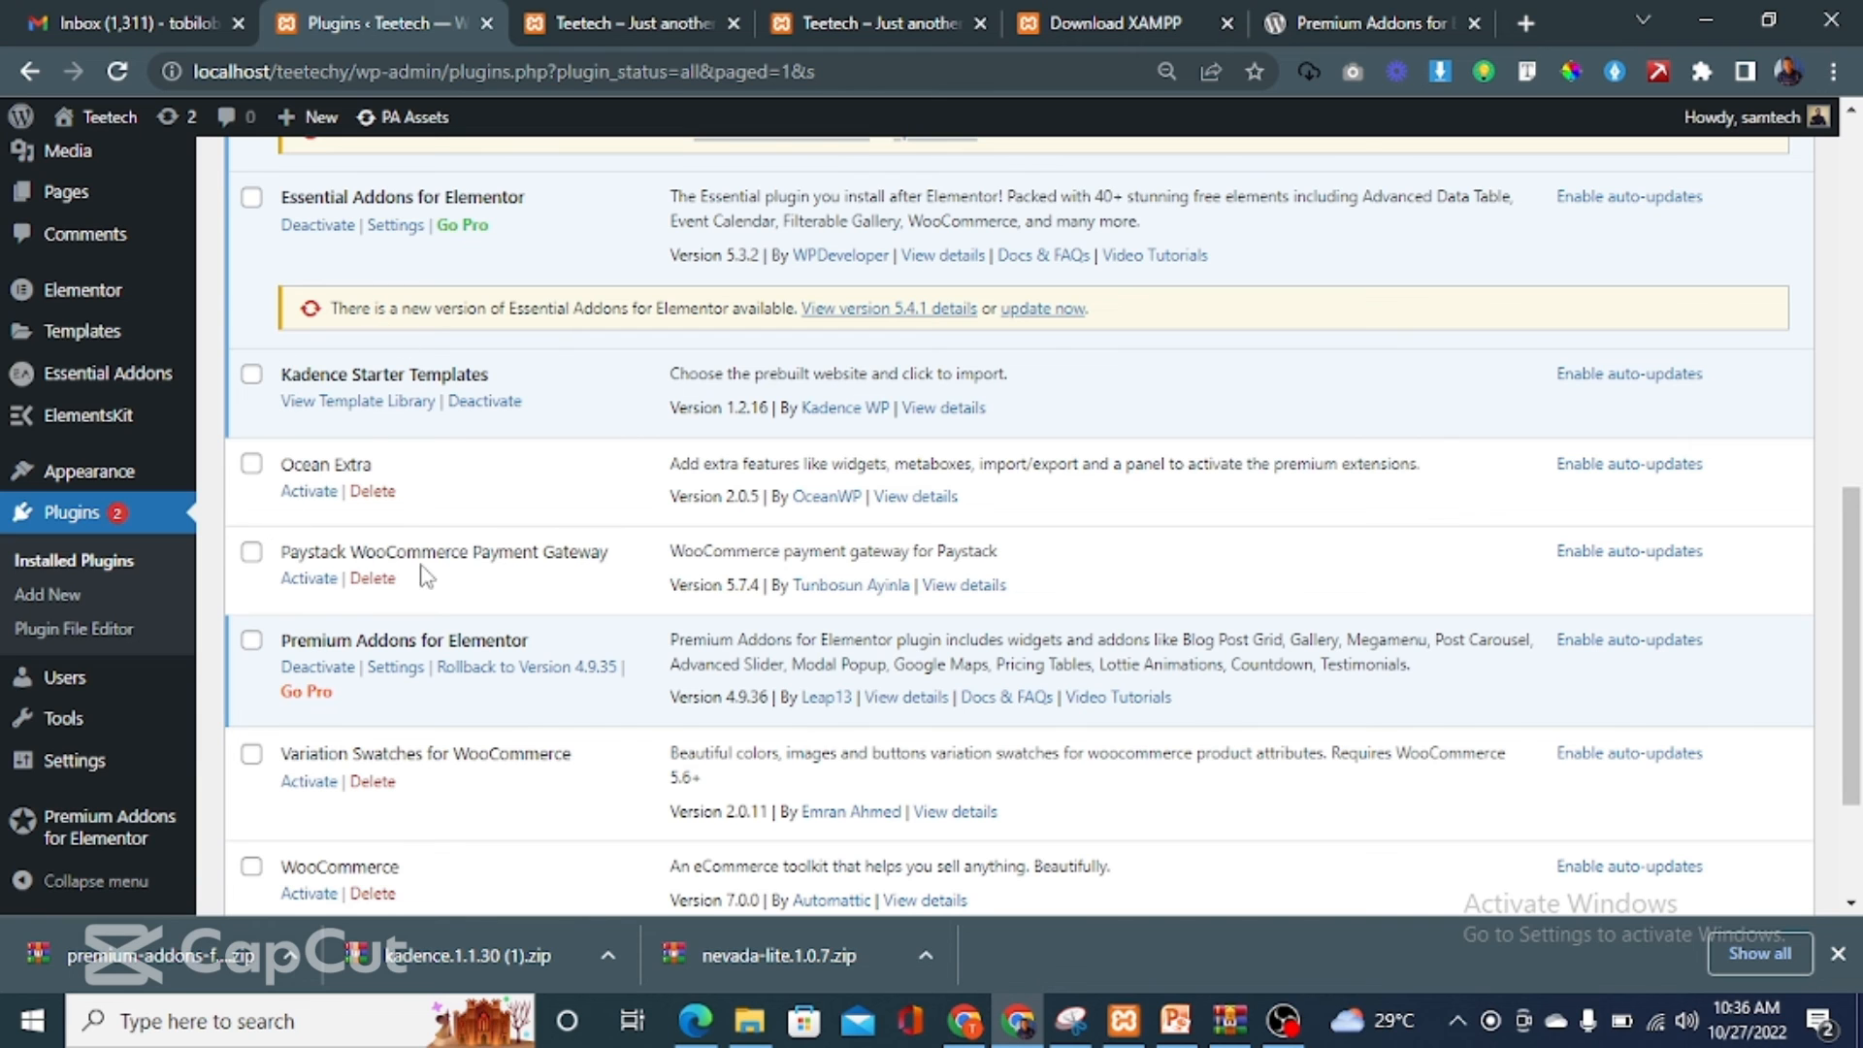
left_click_drag(1858, 640, 1856, 359)
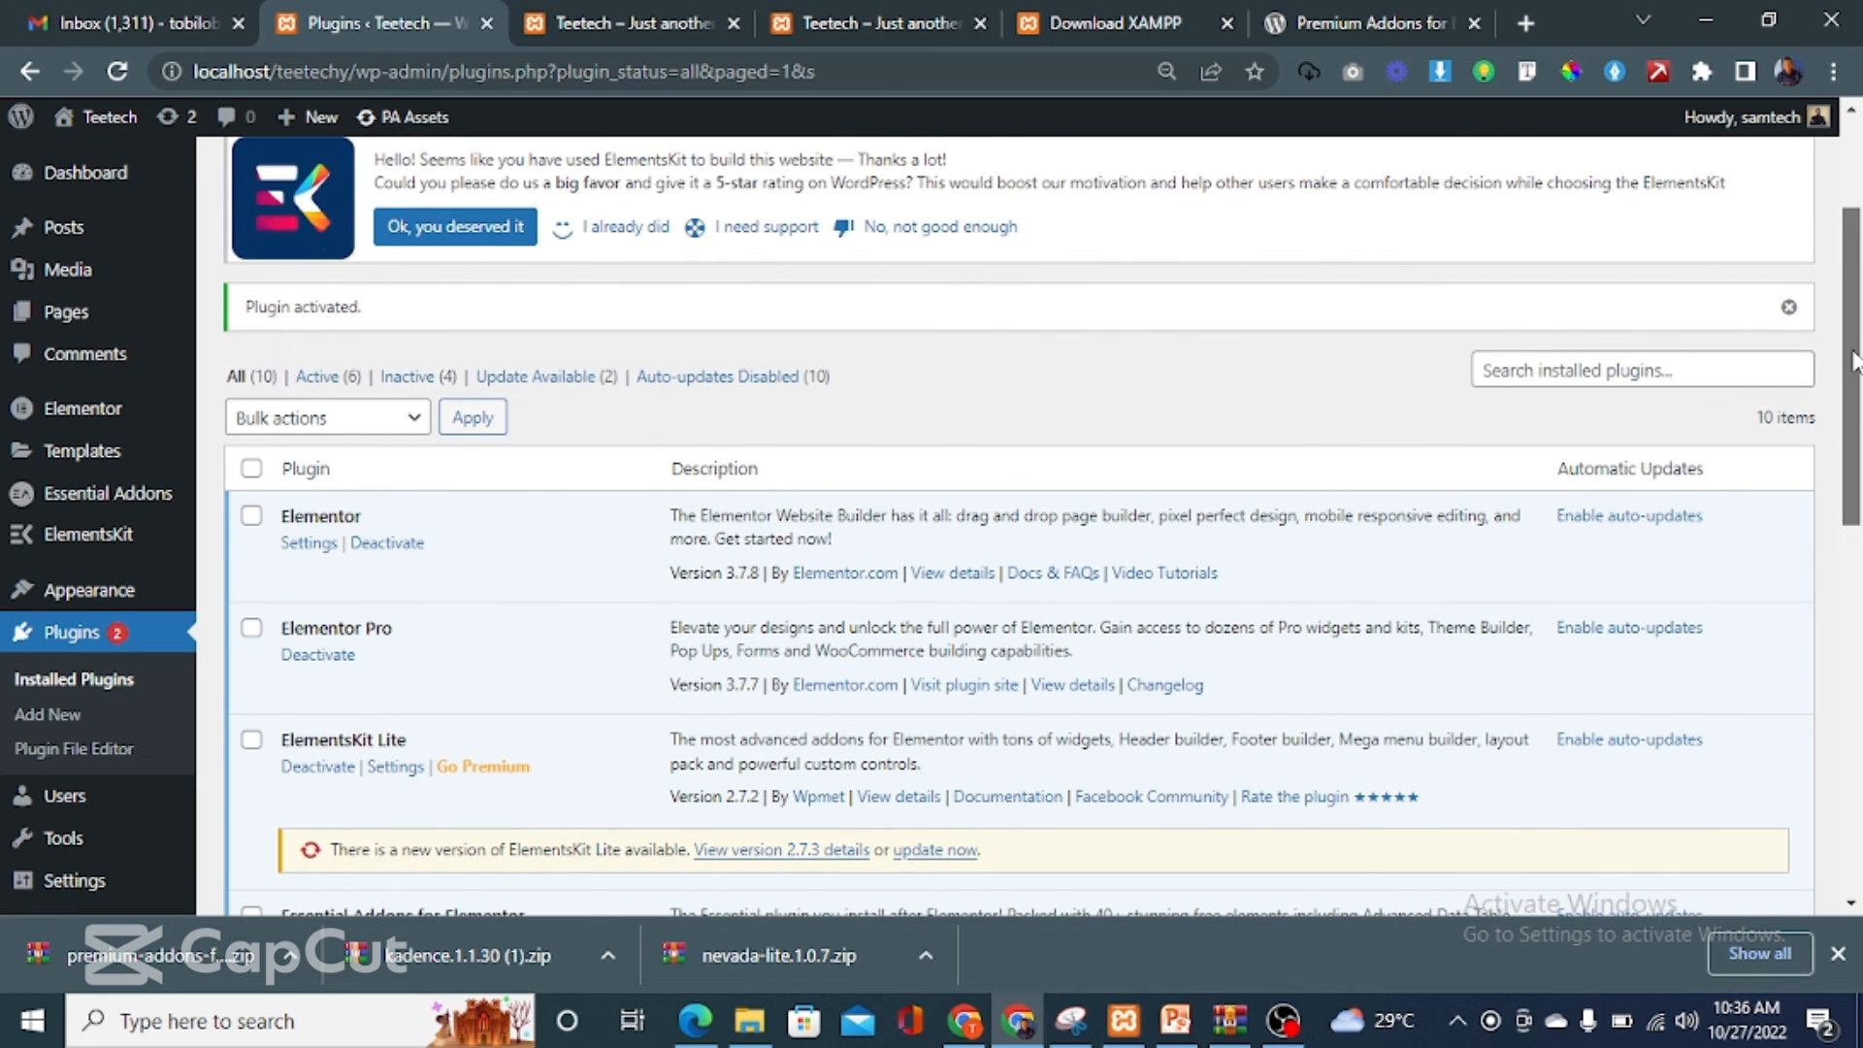
left_click_drag(1855, 359, 1857, 247)
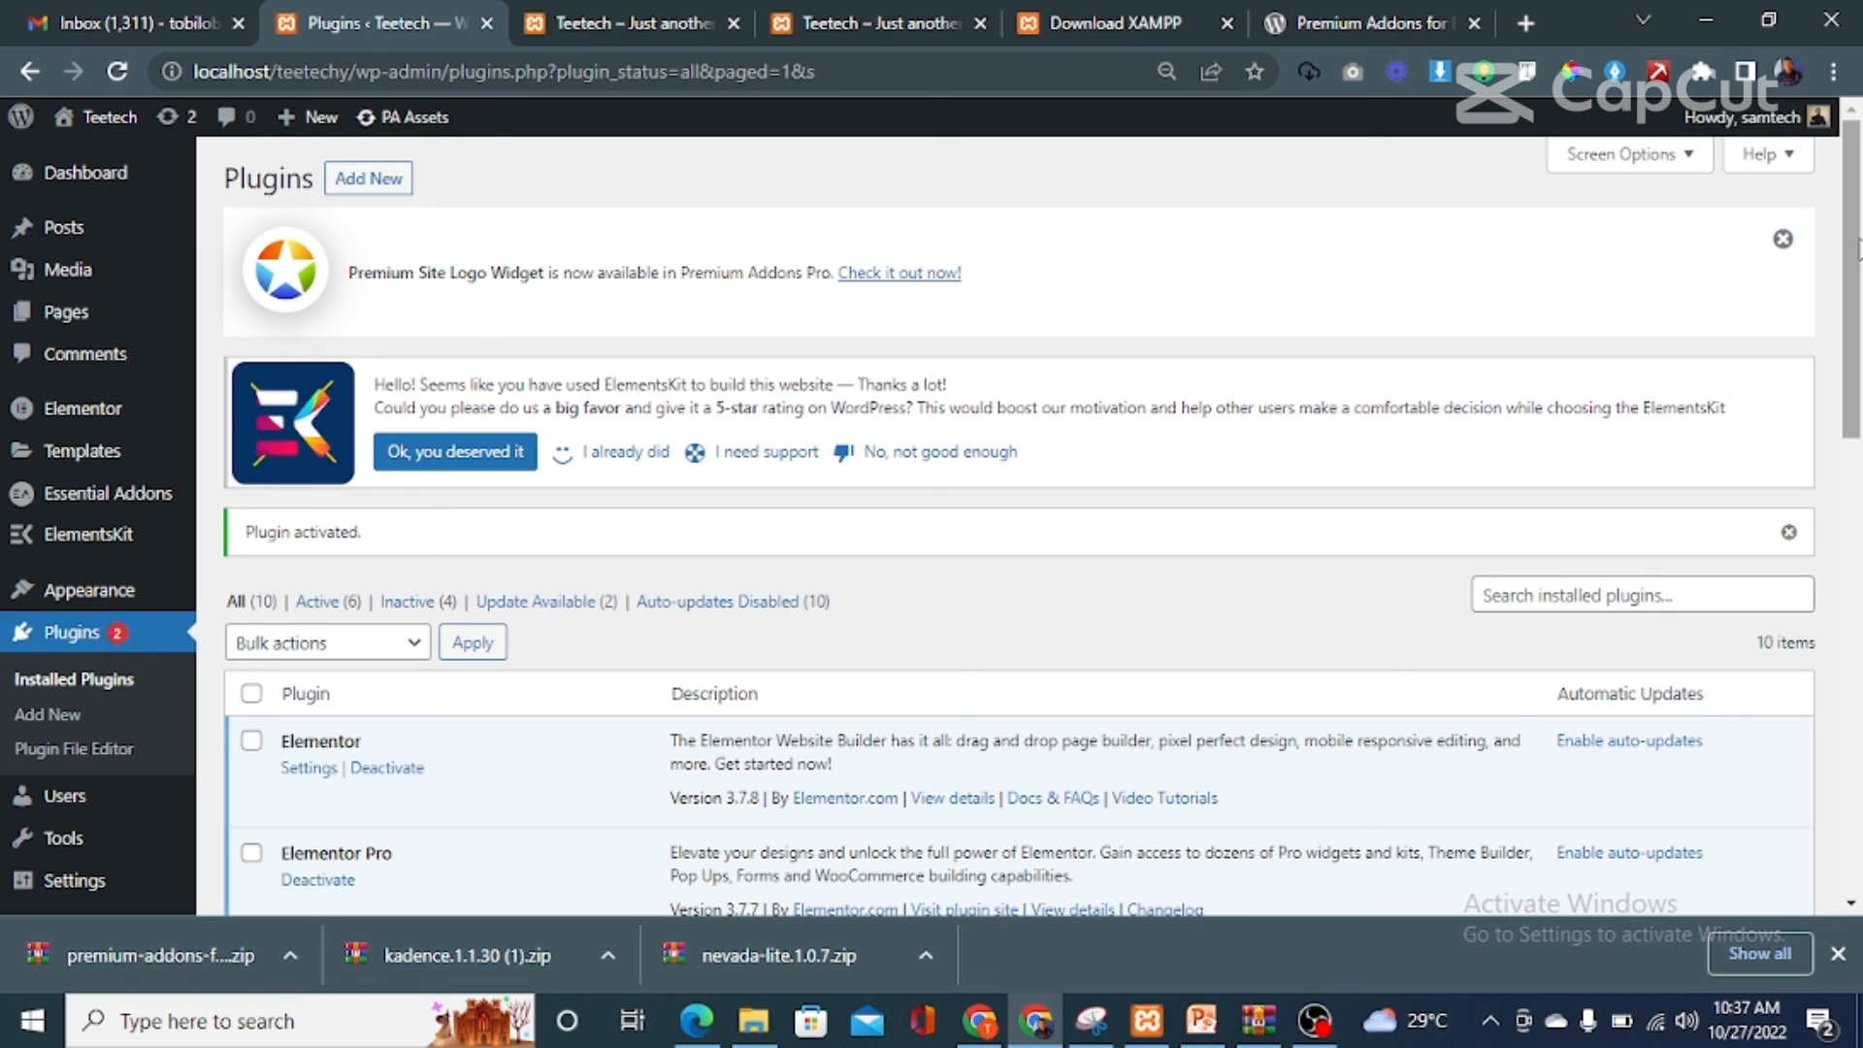
left_click_drag(1857, 248, 1855, 399)
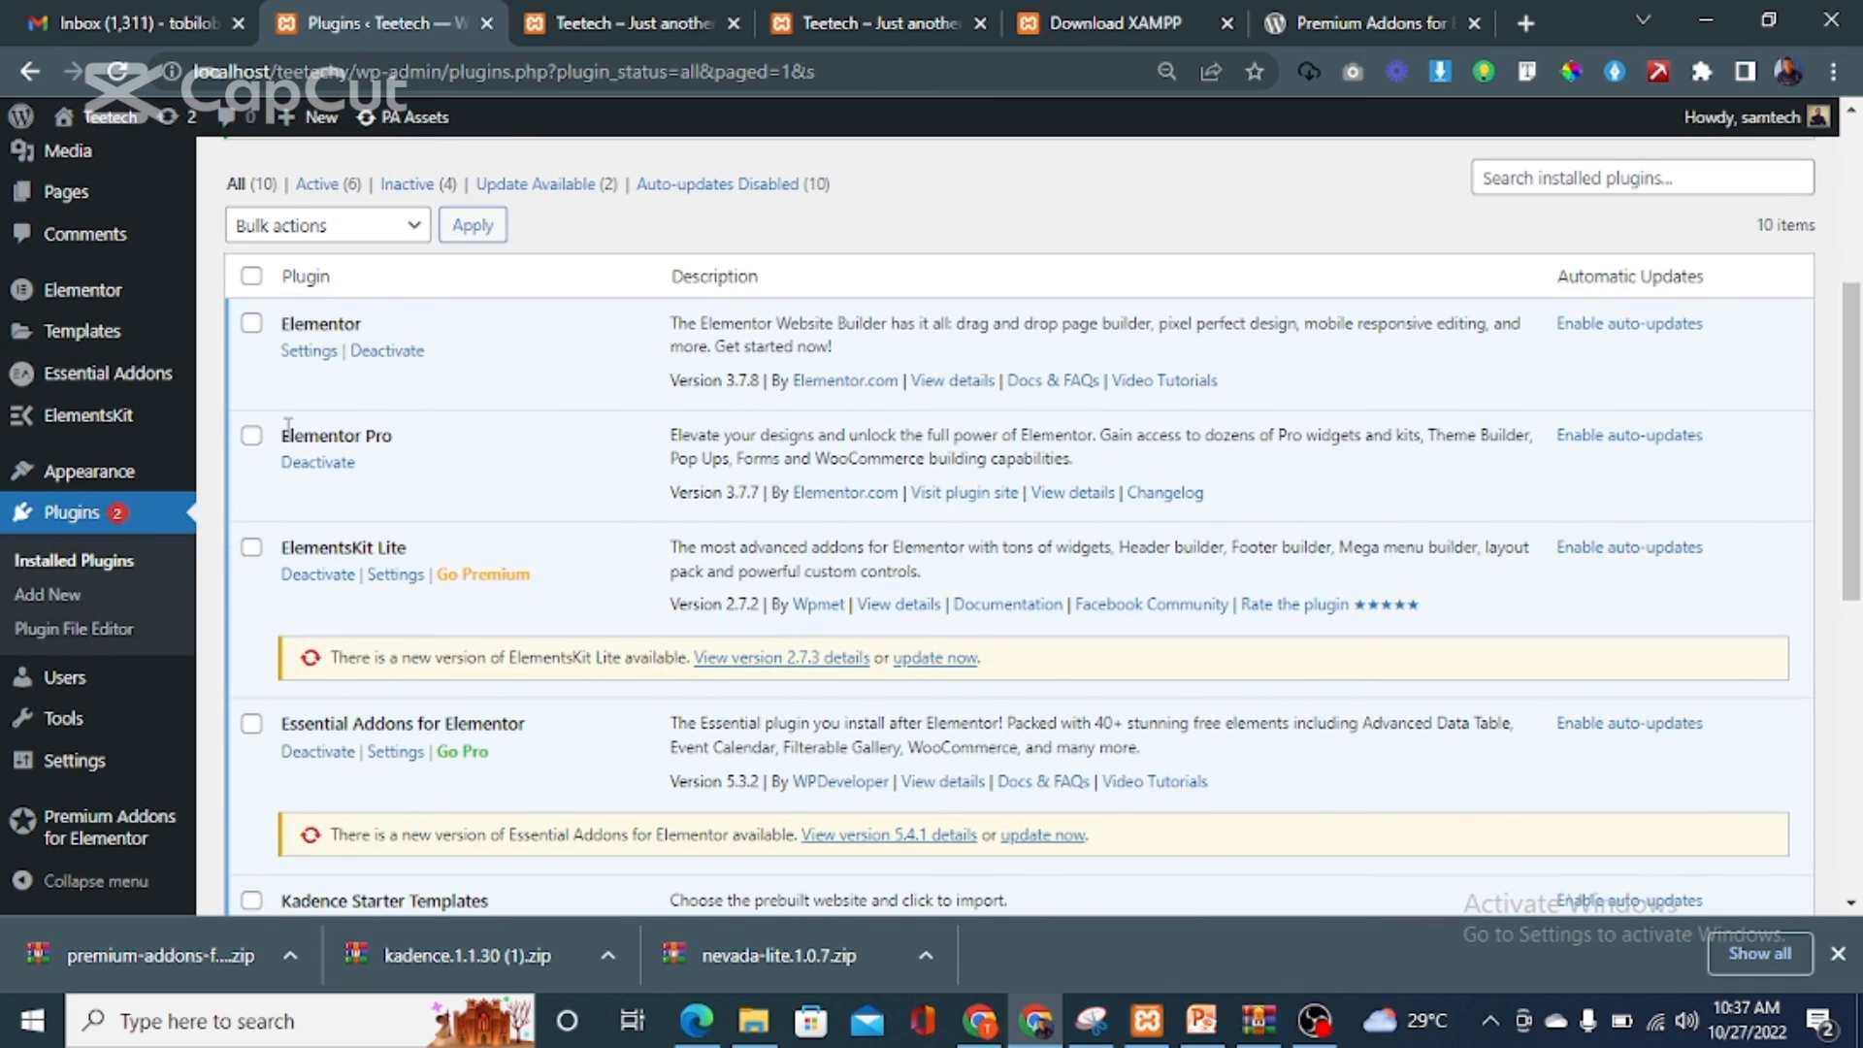